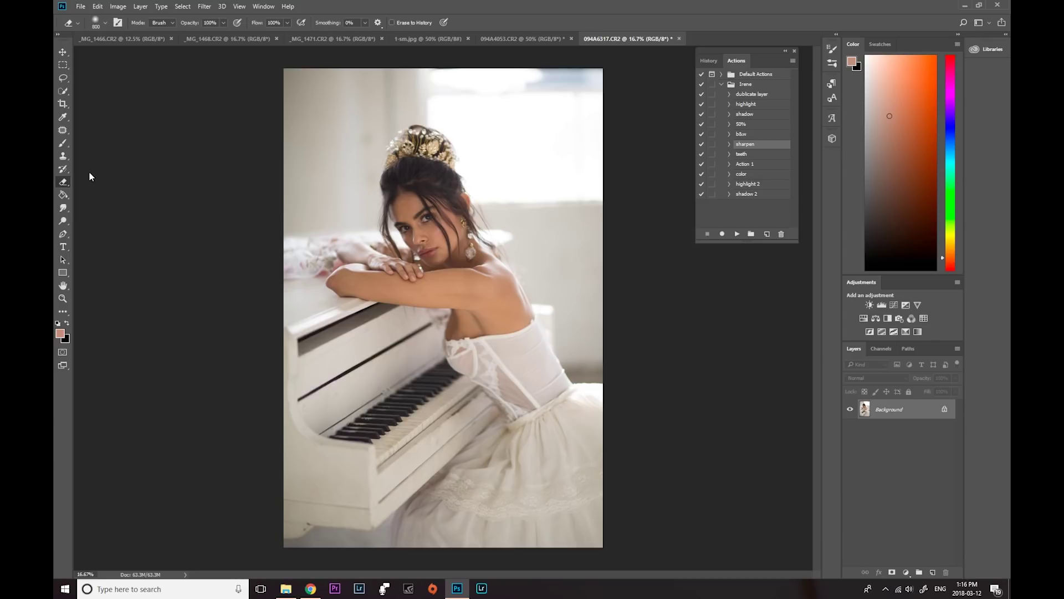
left_click(199, 7)
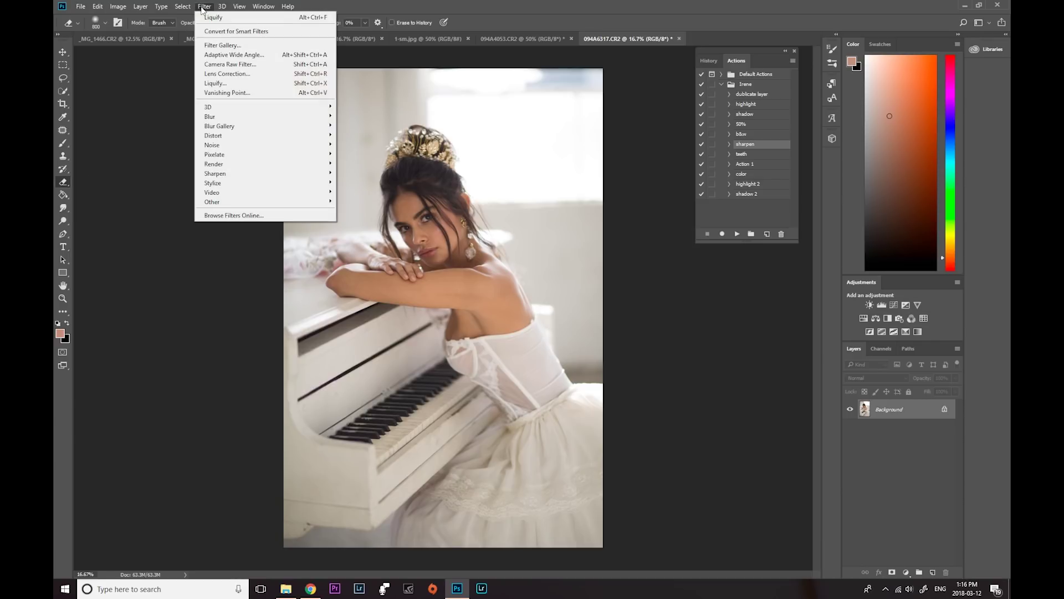
left_click(230, 64)
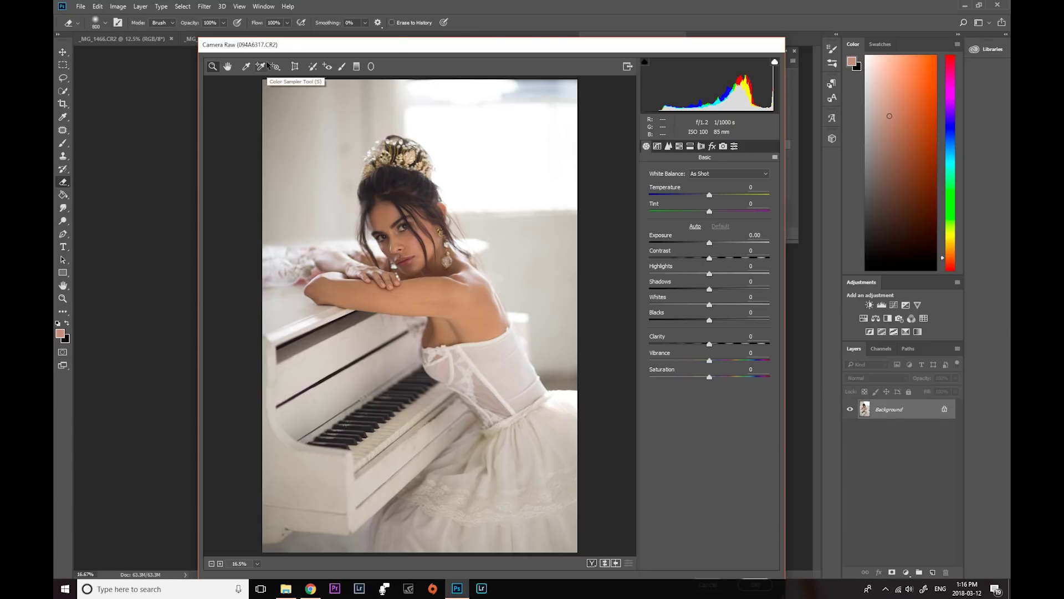
left_click_drag(398, 51, 393, 44)
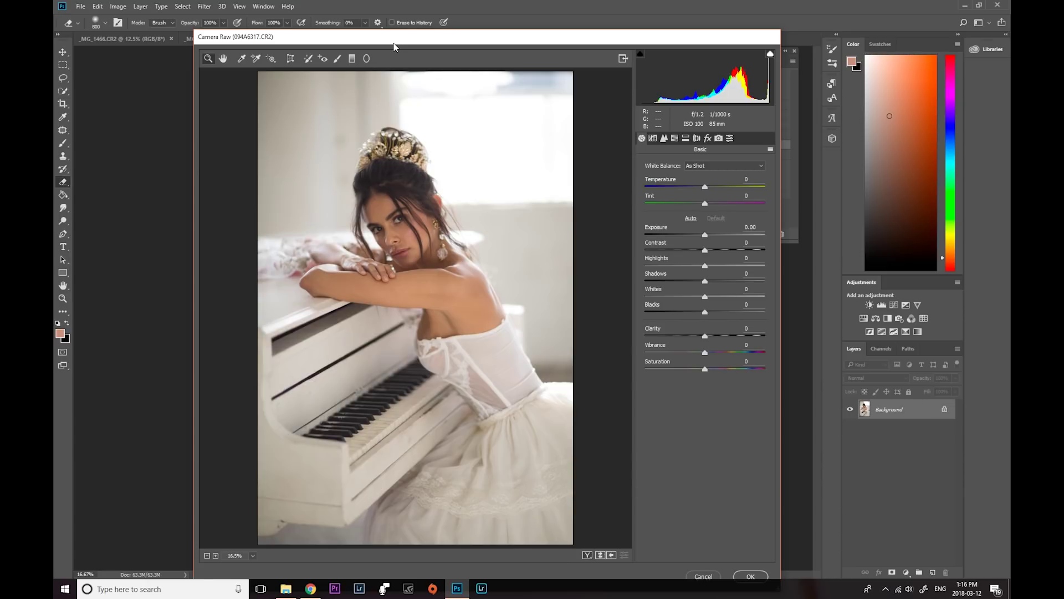
left_click_drag(516, 40, 515, 29)
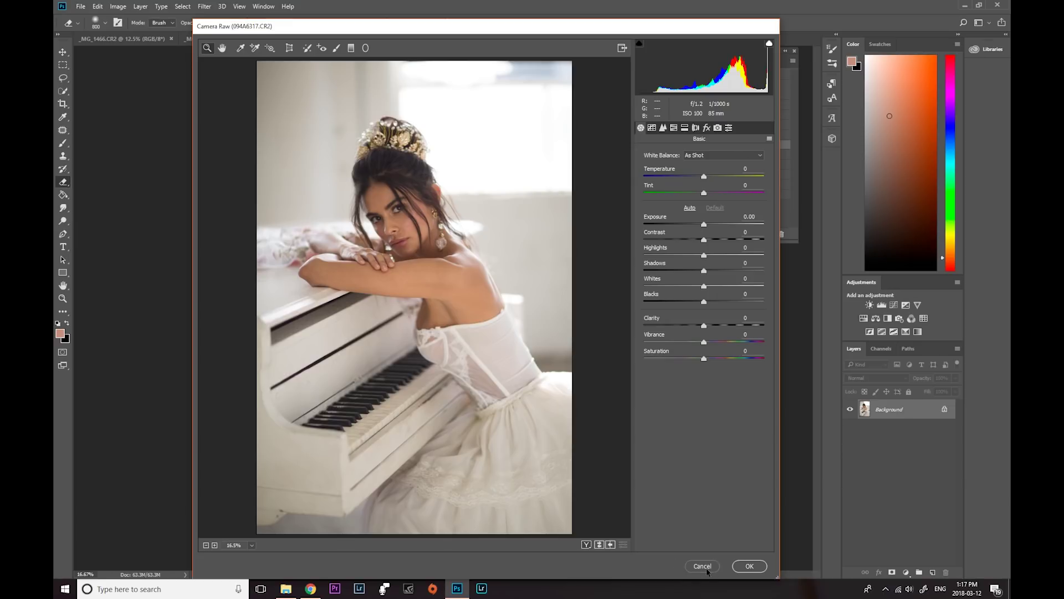
key("Return")
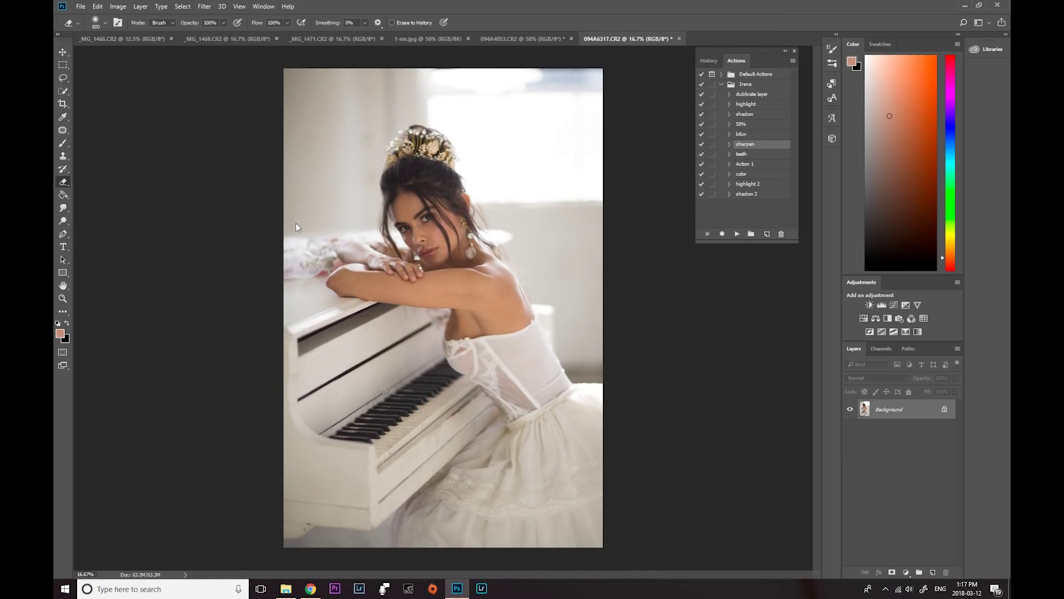
Try opening the desktop photo 094A6317 with Camera Raw chosen as its file format.
left_click(82, 8)
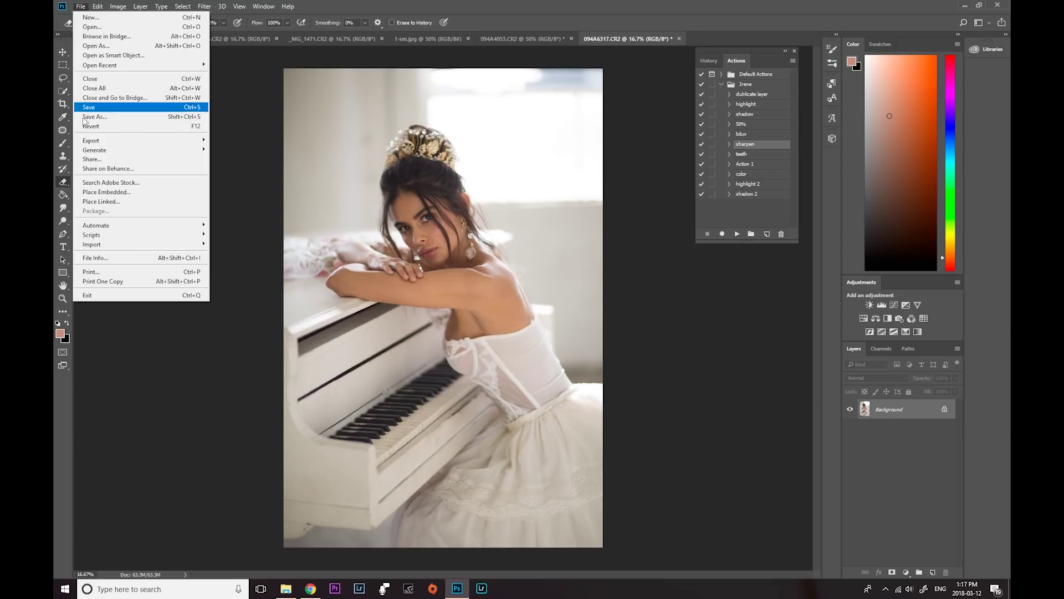
left_click(91, 27)
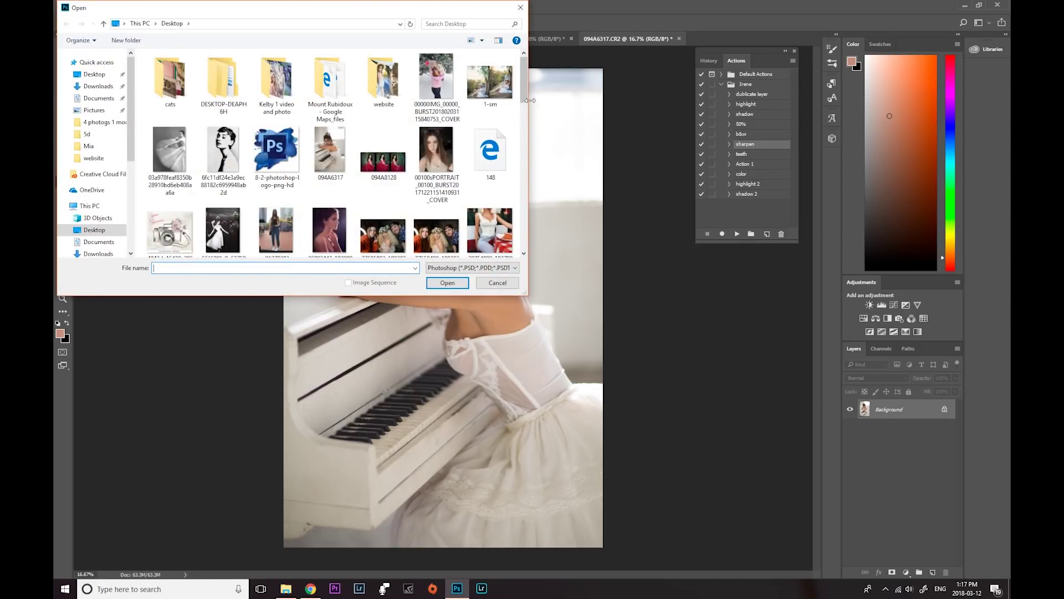
left_click(328, 143)
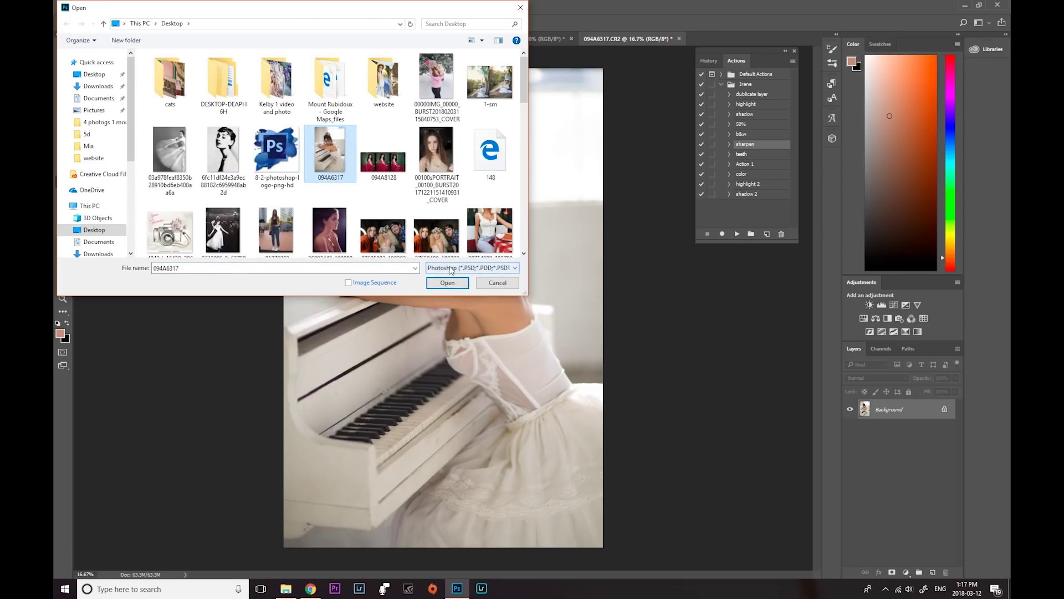
left_click(497, 271)
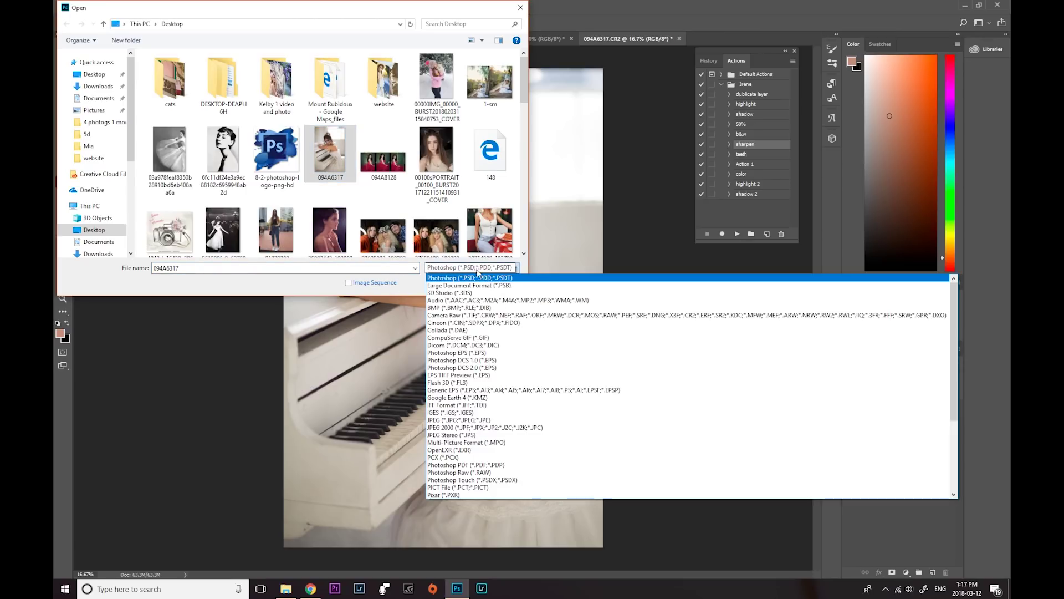
left_click(450, 315)
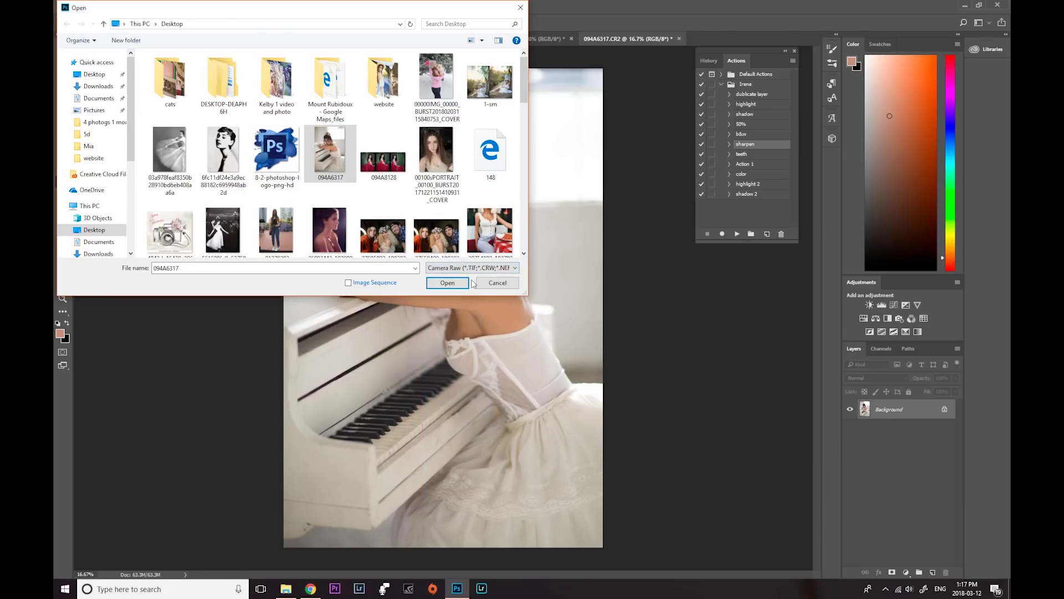
left_click(449, 282)
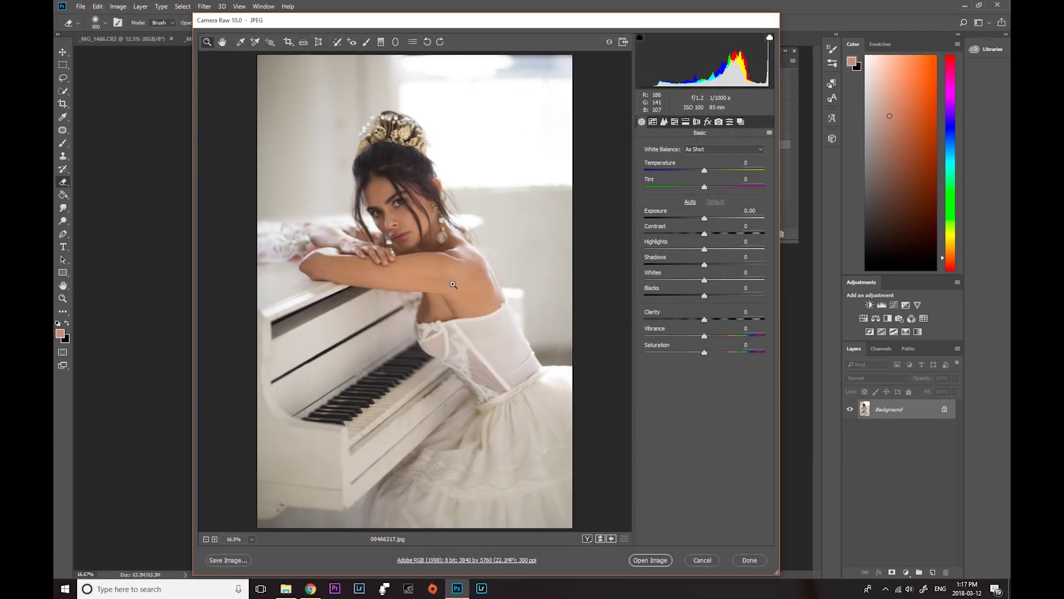
left_click(650, 560)
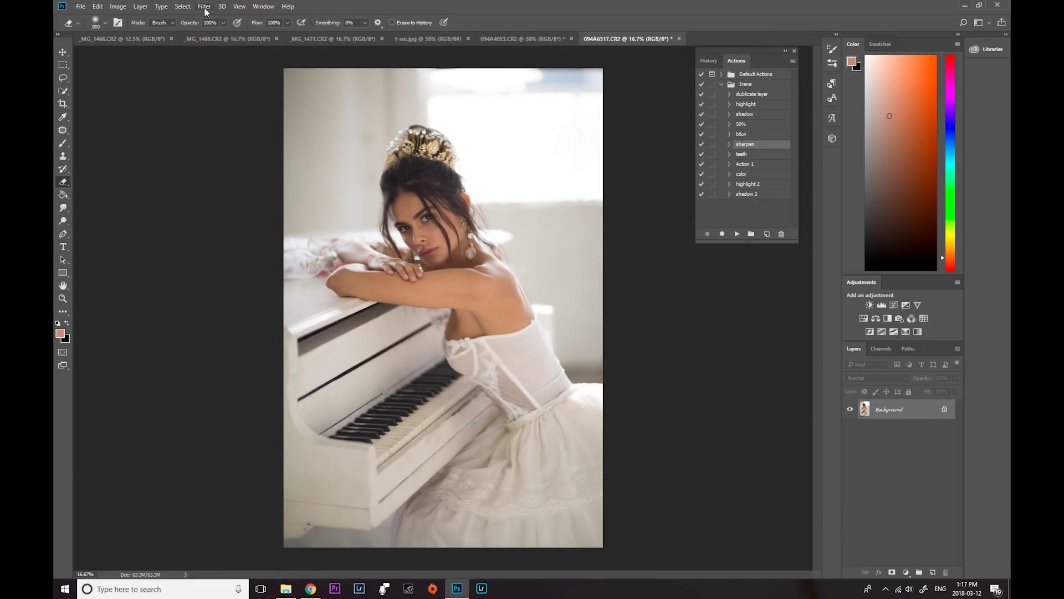
Cool the photo in the Camera Raw Filter with Temperature -13 and Tint +2, comparing it with the default settings.
left_click(205, 7)
left_click(219, 65)
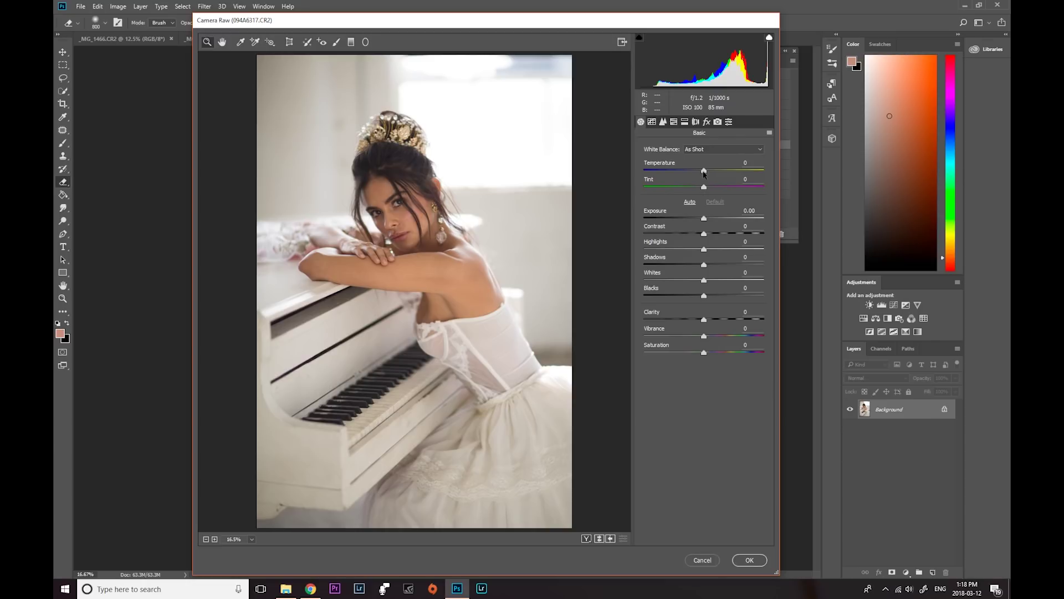
left_click_drag(703, 174, 698, 175)
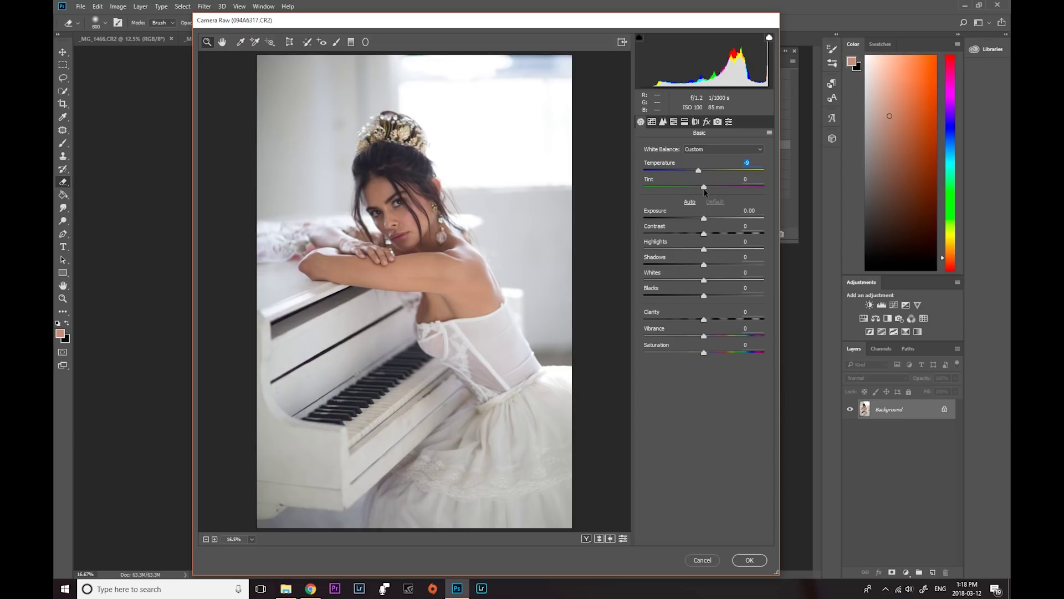
left_click_drag(707, 190, 705, 190)
left_click_drag(700, 174, 698, 176)
left_click_drag(698, 176, 698, 175)
left_click(623, 539)
left_click(624, 539)
left_click(623, 539)
left_click(623, 539)
Set Exposure to +0.10, Contrast to +8 and Highlights to -70 in the Camera Raw Filter.
left_click_drag(705, 236, 708, 234)
left_click_drag(703, 221, 705, 223)
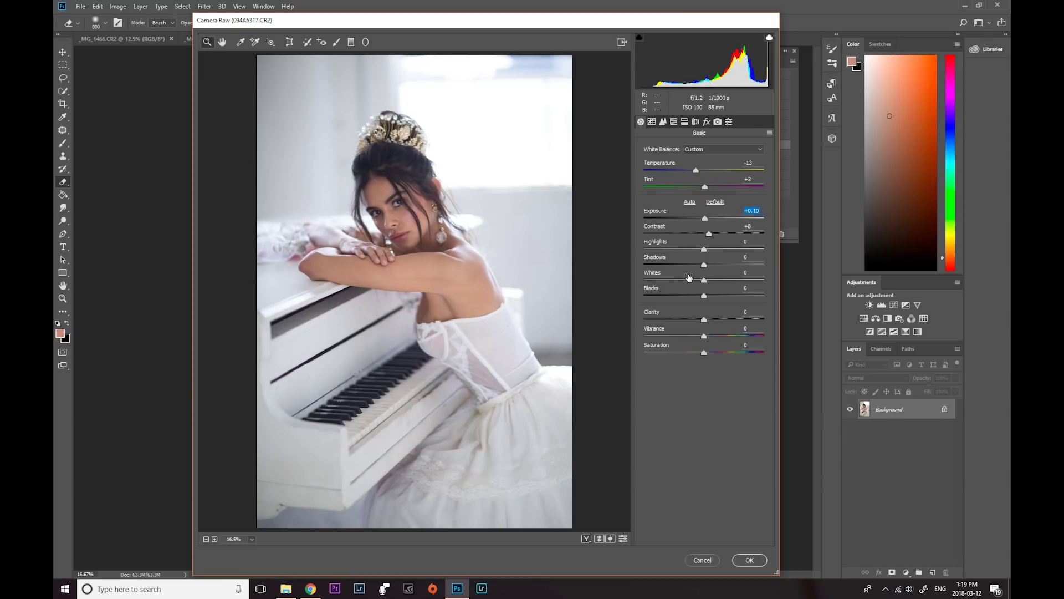
left_click_drag(704, 249, 661, 253)
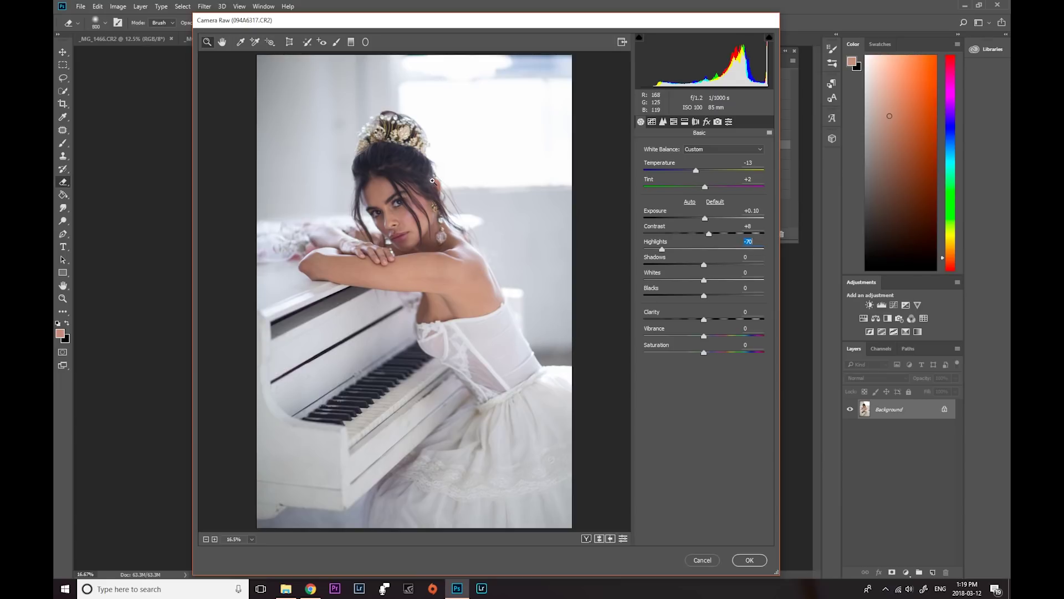
Raise Shadows, Clarity and Vibrance slightly, compare with the default settings, and apply the Camera Raw Filter.
left_click_drag(704, 267, 710, 269)
left_click_drag(703, 321, 708, 324)
left_click_drag(702, 337, 704, 339)
left_click_drag(710, 338, 709, 339)
left_click(623, 538)
left_click(623, 538)
left_click(623, 539)
left_click(623, 539)
left_click(623, 539)
left_click(623, 539)
left_click(750, 560)
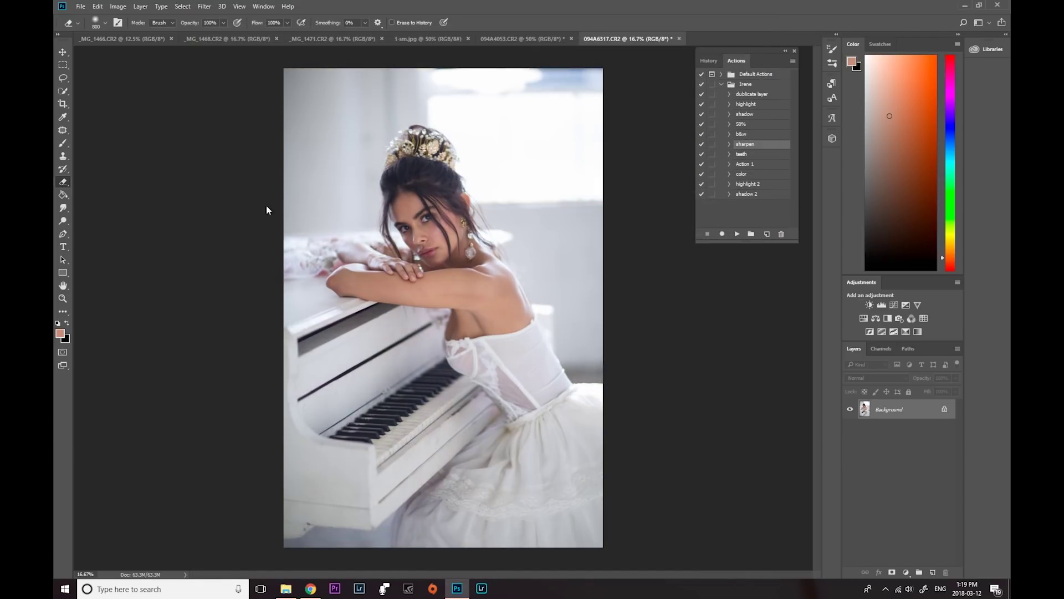
Extend the canvas slightly beyond the photo's left and right edges with the Crop tool and apply the crop.
key("v")
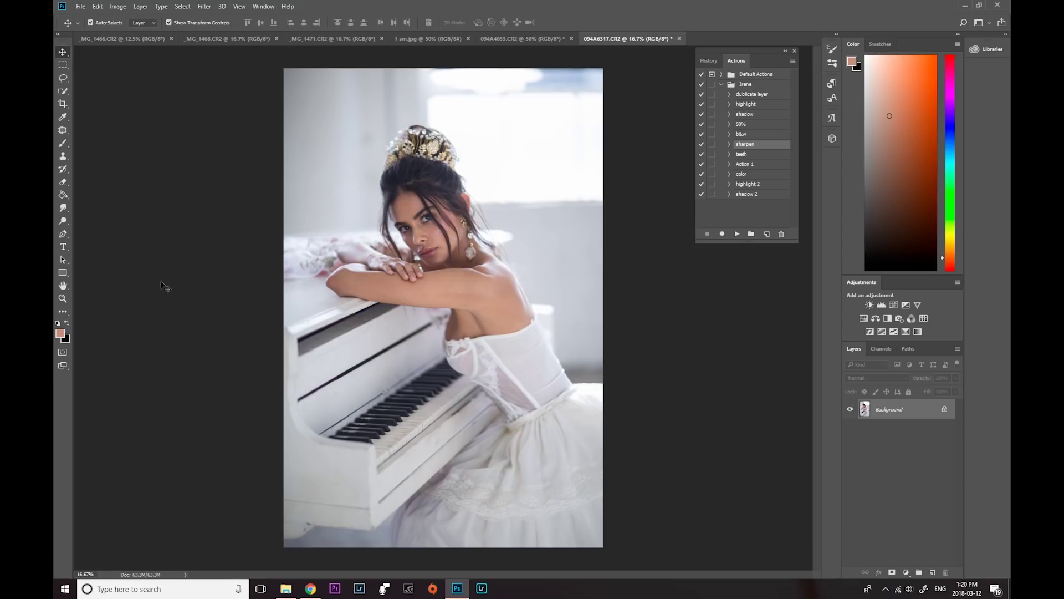
left_click(63, 104)
left_click_drag(282, 302, 278, 307)
left_click_drag(607, 310, 613, 305)
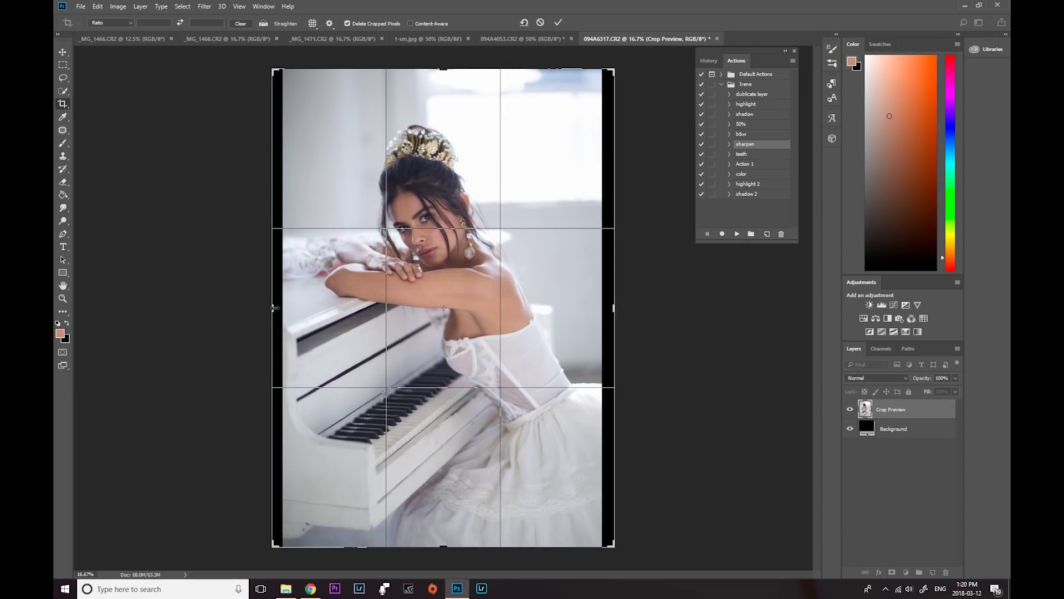
left_click_drag(271, 308, 270, 308)
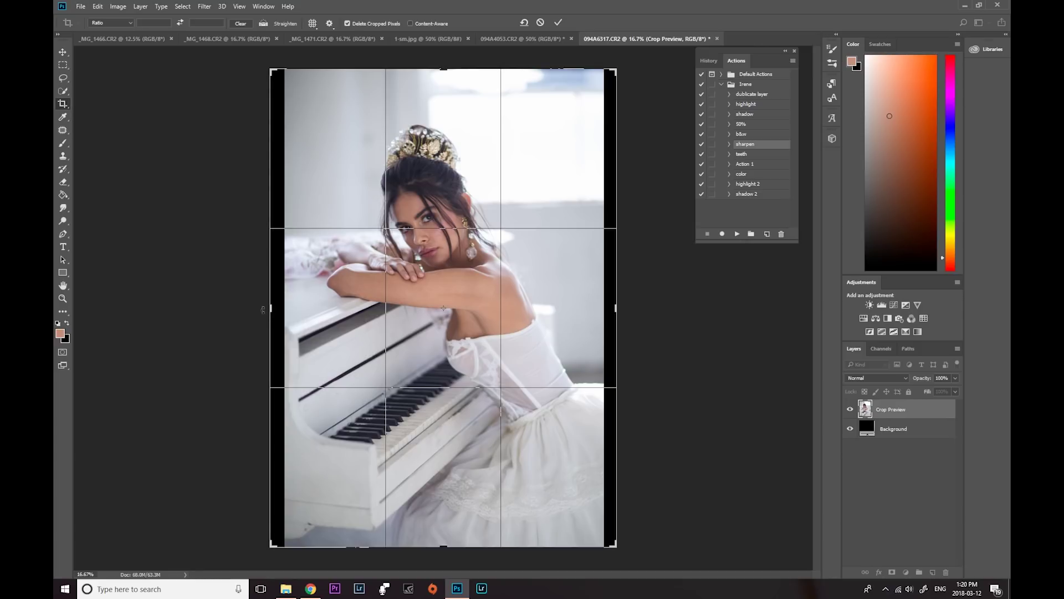
left_click(63, 52)
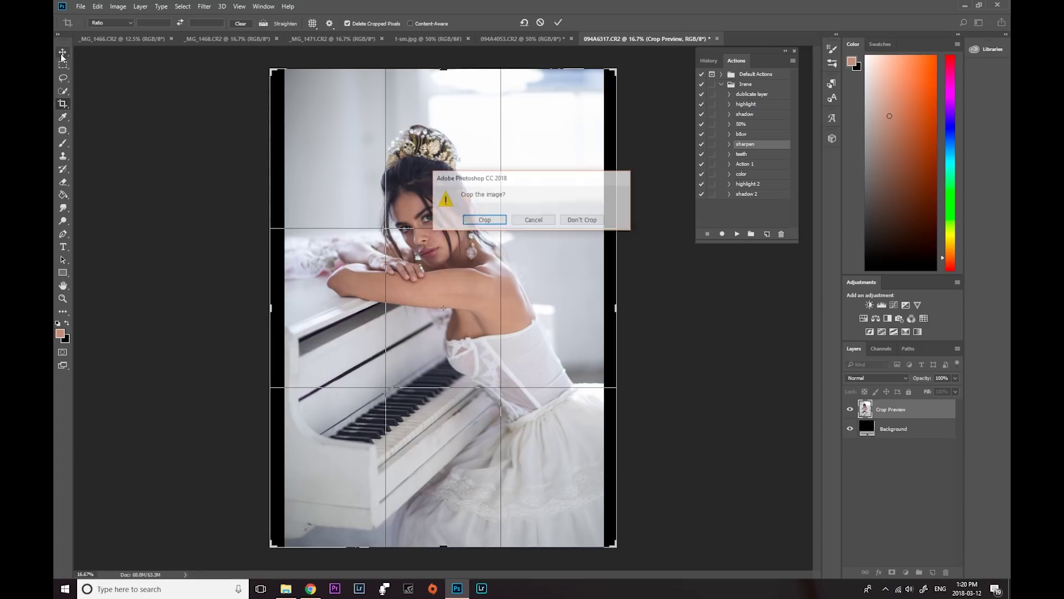
left_click(483, 220)
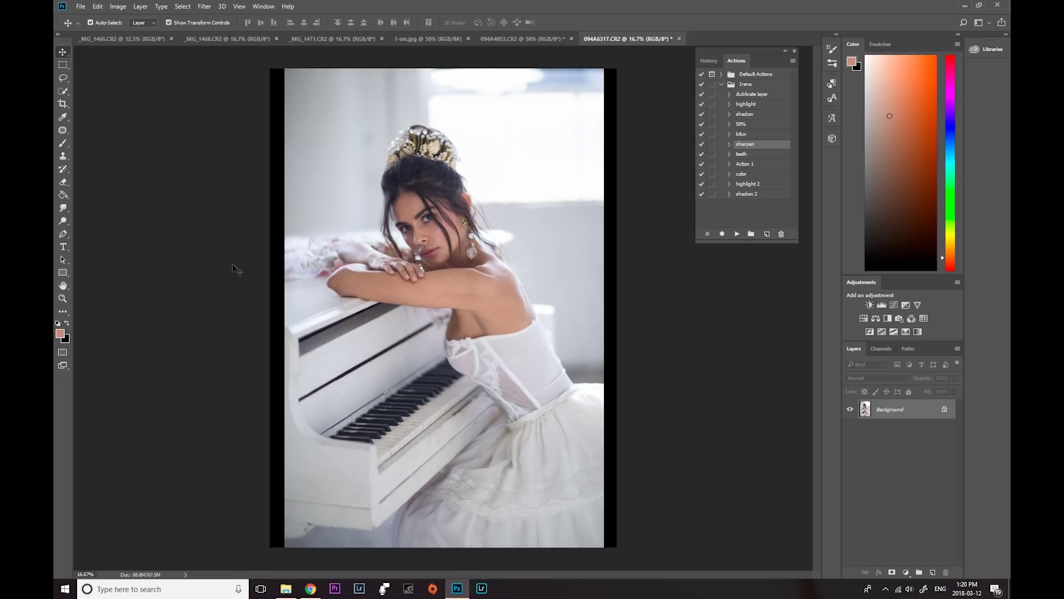
Marquee-select the photo's full-height left strip with its black border and stretch it outward with Distort to about 136% width.
left_click(62, 66)
left_click_drag(267, 64, 326, 554)
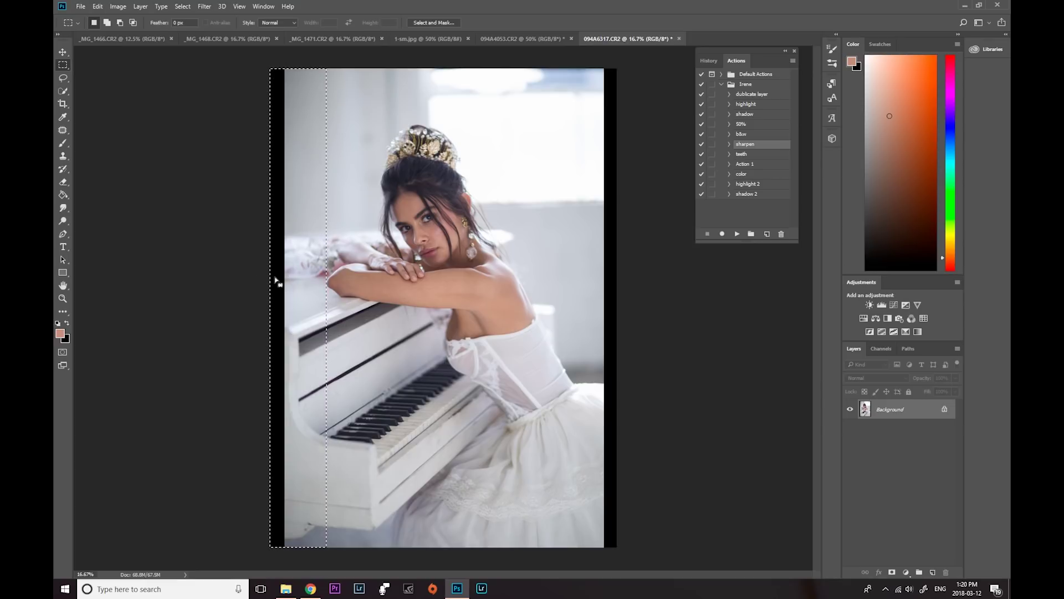
right_click(301, 179)
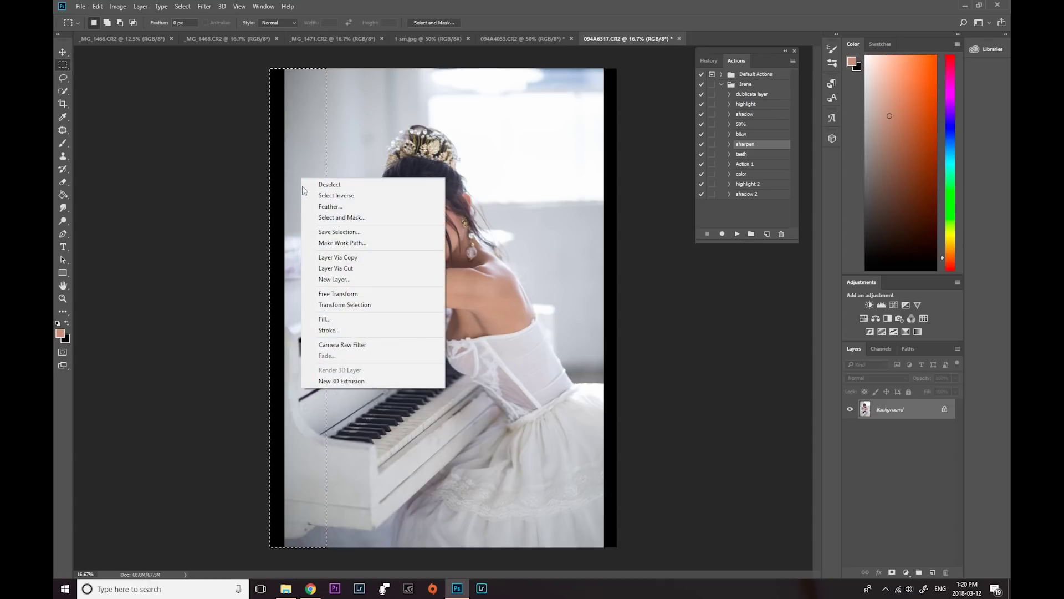
left_click(331, 293)
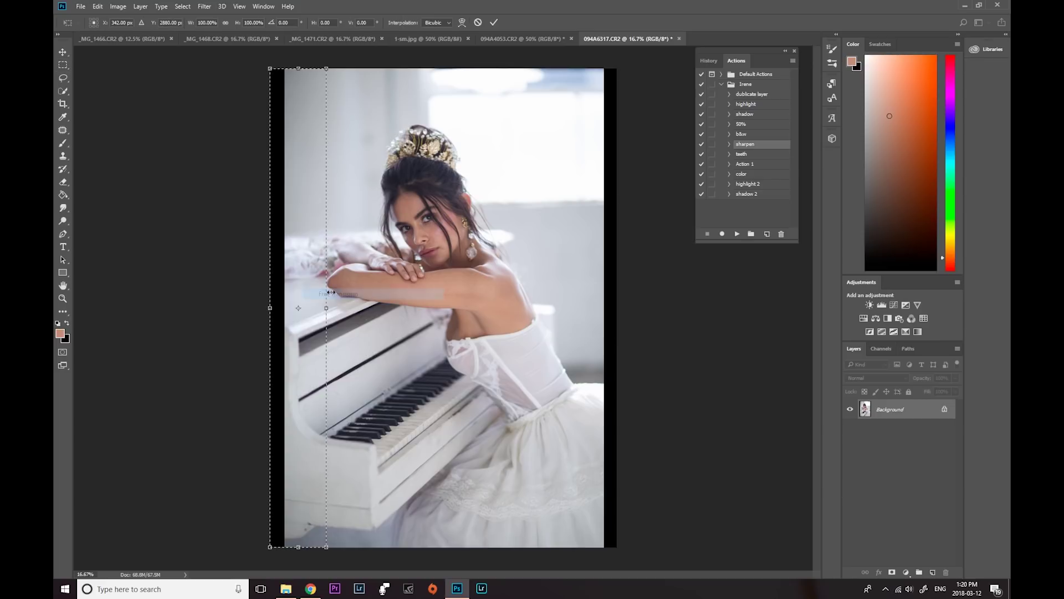
right_click(295, 200)
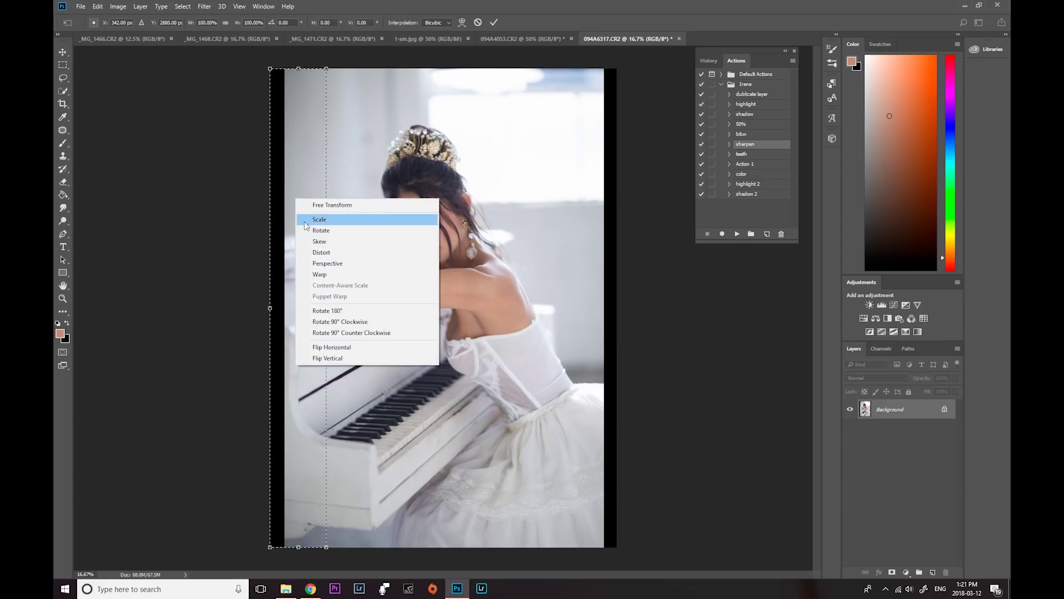
left_click(320, 252)
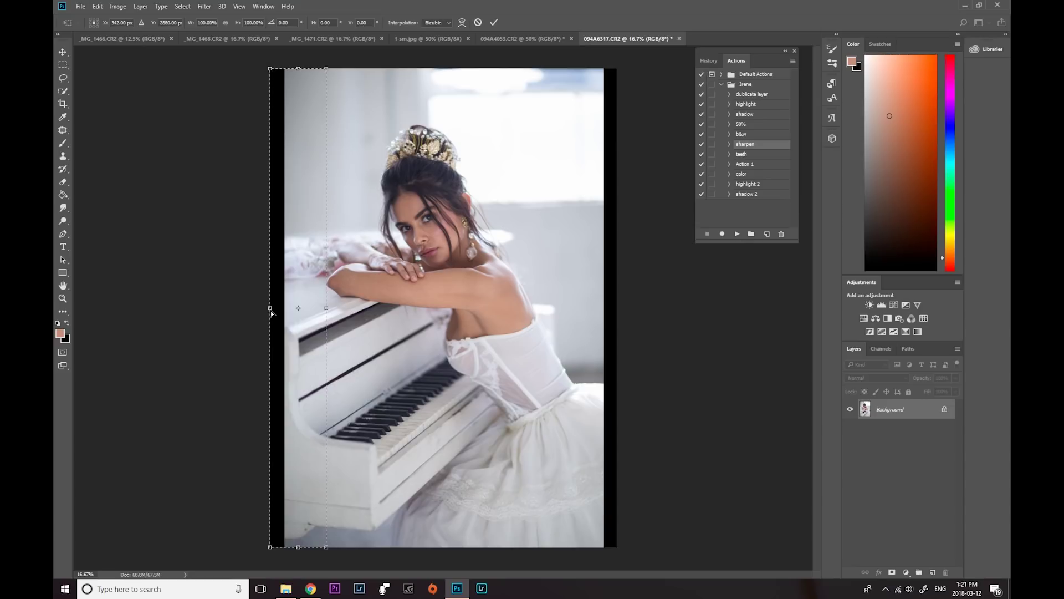
left_click_drag(270, 310, 250, 314)
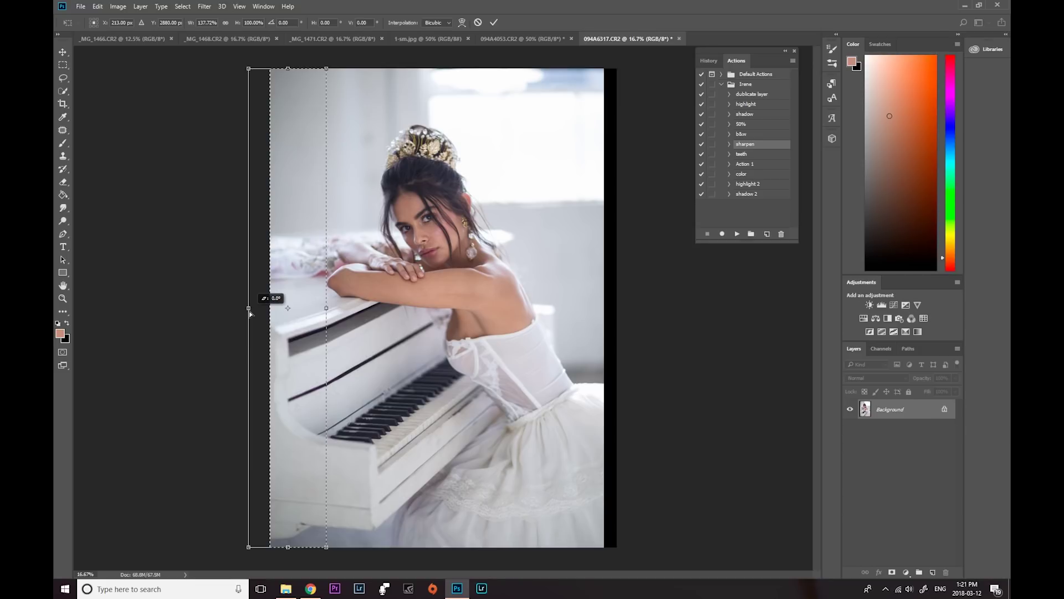
left_click_drag(249, 311, 251, 311)
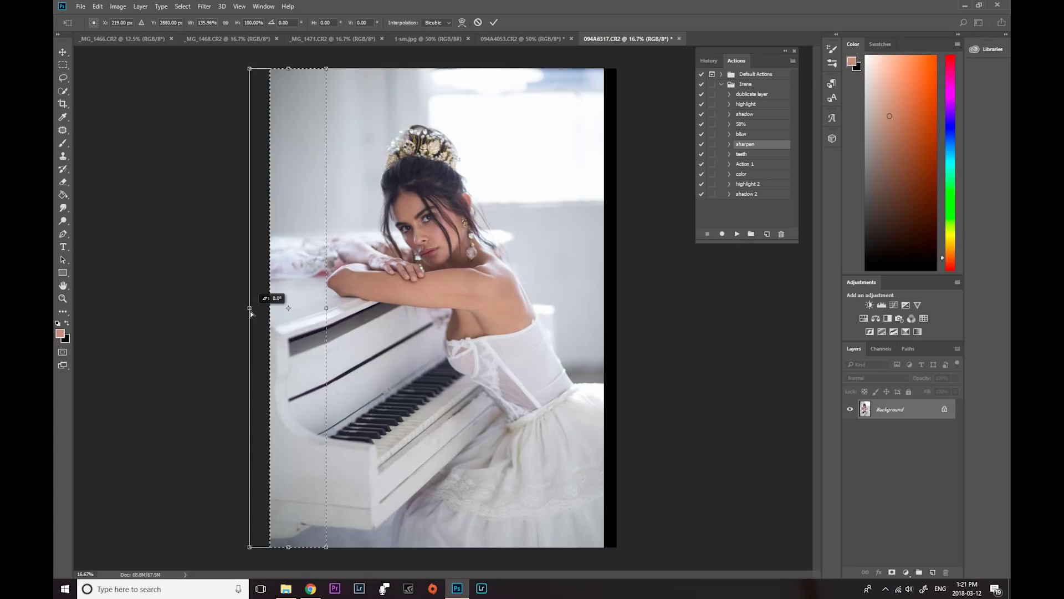
Move the strip's outer edge slightly down, skewing it about -7° at 136.84% width, and apply the transform.
left_click_drag(251, 311, 251, 319)
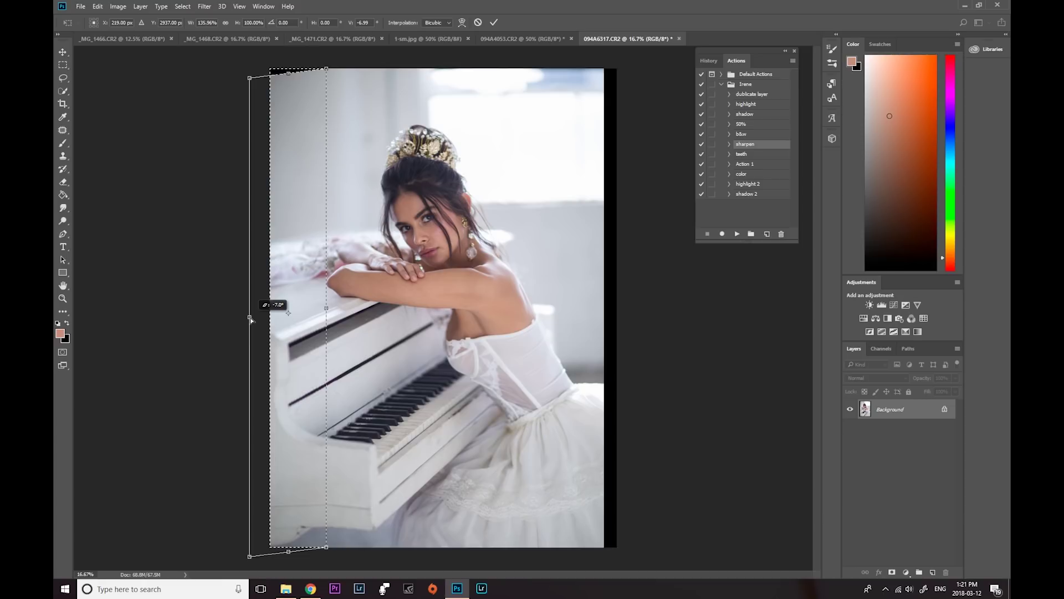
left_click_drag(251, 319, 250, 318)
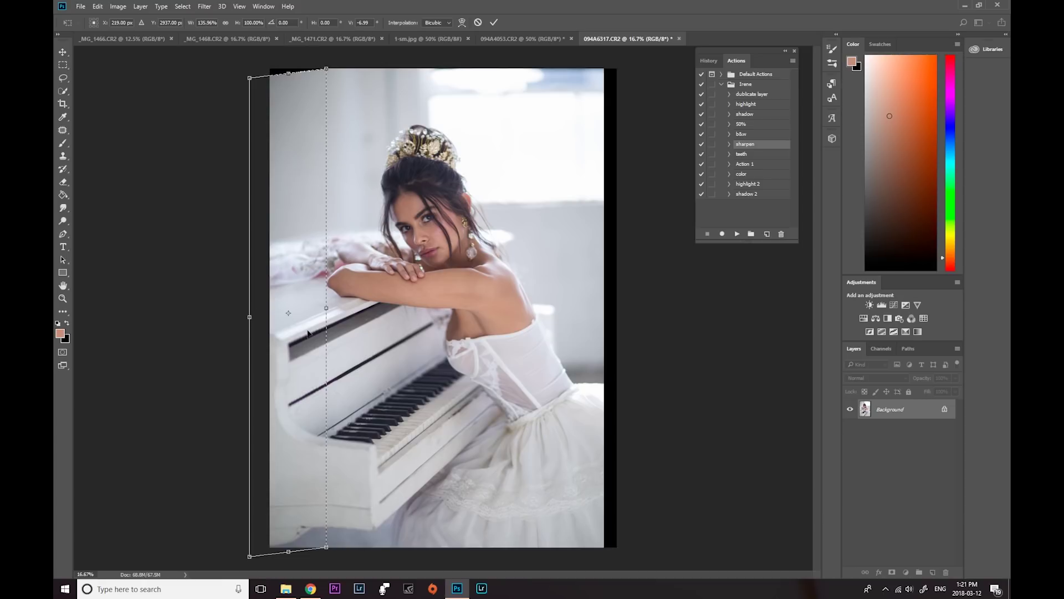
left_click_drag(250, 329, 247, 326)
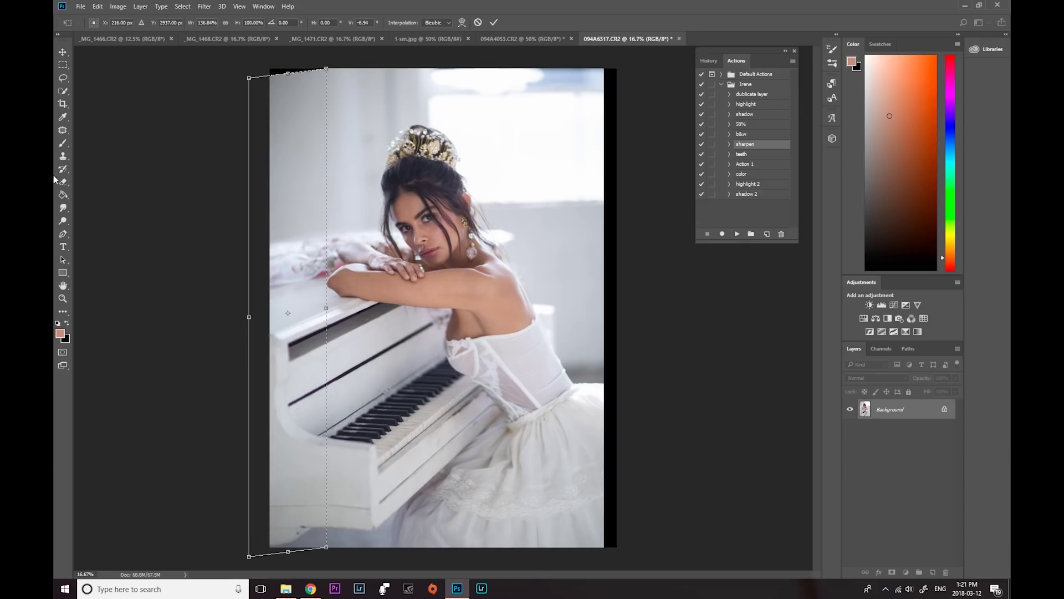
left_click(62, 52)
key("Return")
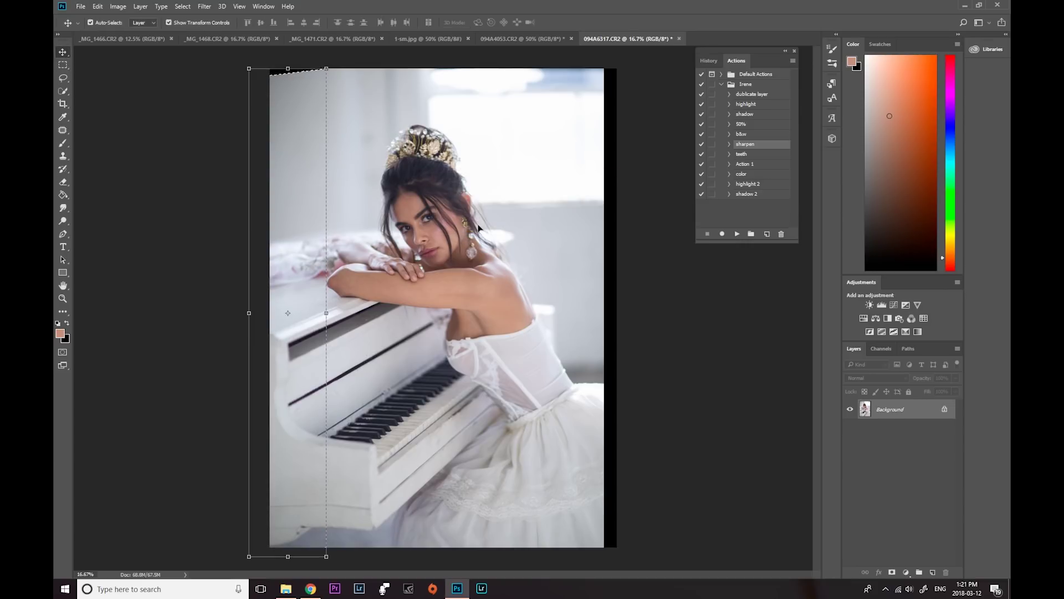
Deselect the stretched left strip of the photo.
left_click(66, 67)
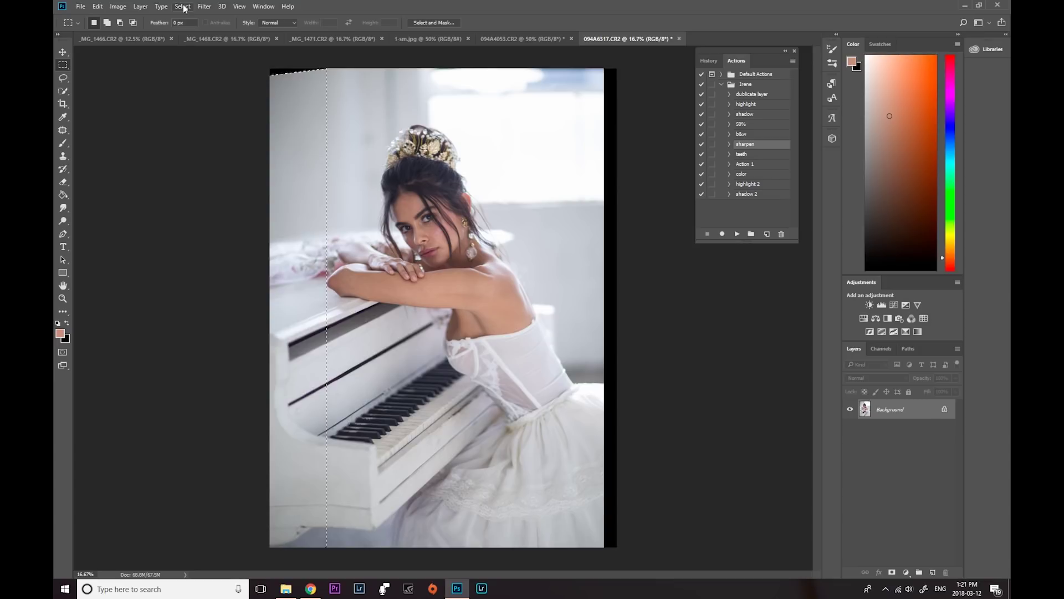
left_click(184, 7)
left_click(208, 23)
Marquee-select the photo's full-height right strip with its black border, stretch it outward to 138.19% width, apply the transform and deselect.
left_click_drag(545, 65, 620, 549)
left_click_drag(552, 280, 587, 284)
right_click(584, 275)
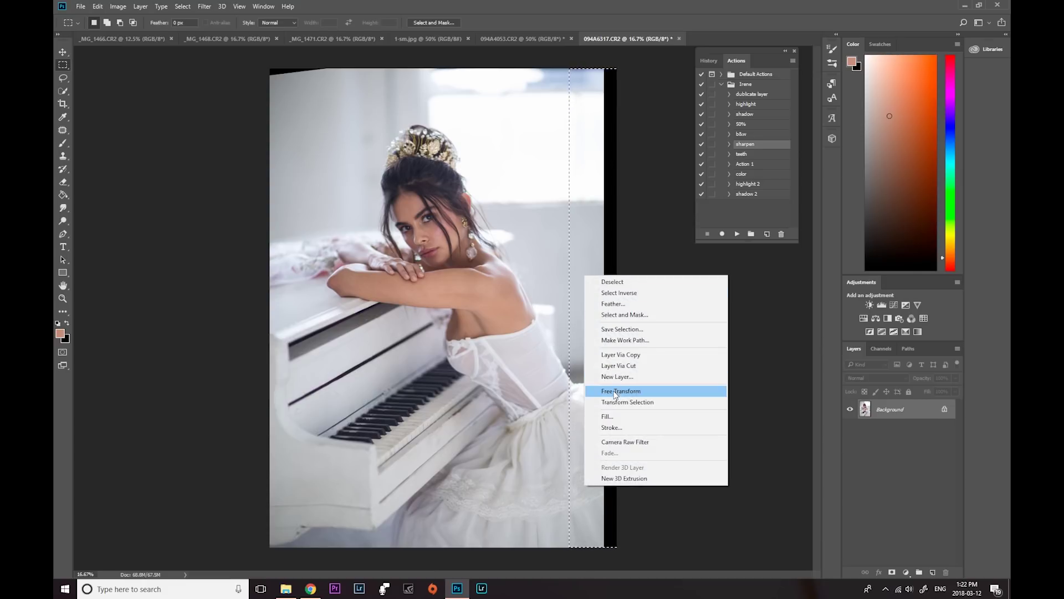
left_click(614, 391)
right_click(586, 258)
left_click(607, 313)
left_click_drag(641, 310, 668, 309)
left_click(59, 53)
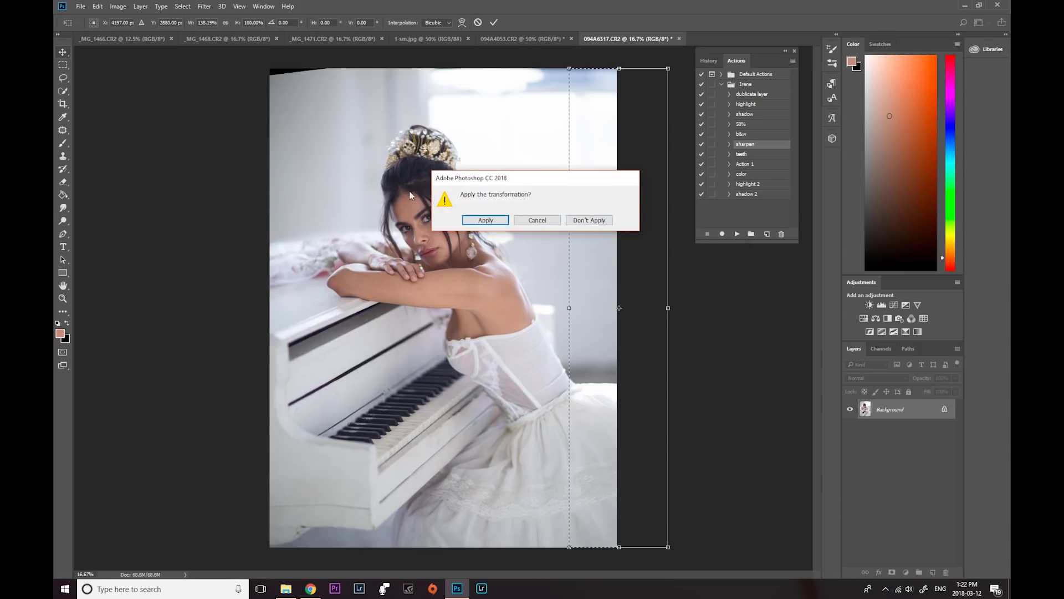
left_click(478, 221)
left_click(194, 8)
left_click(191, 27)
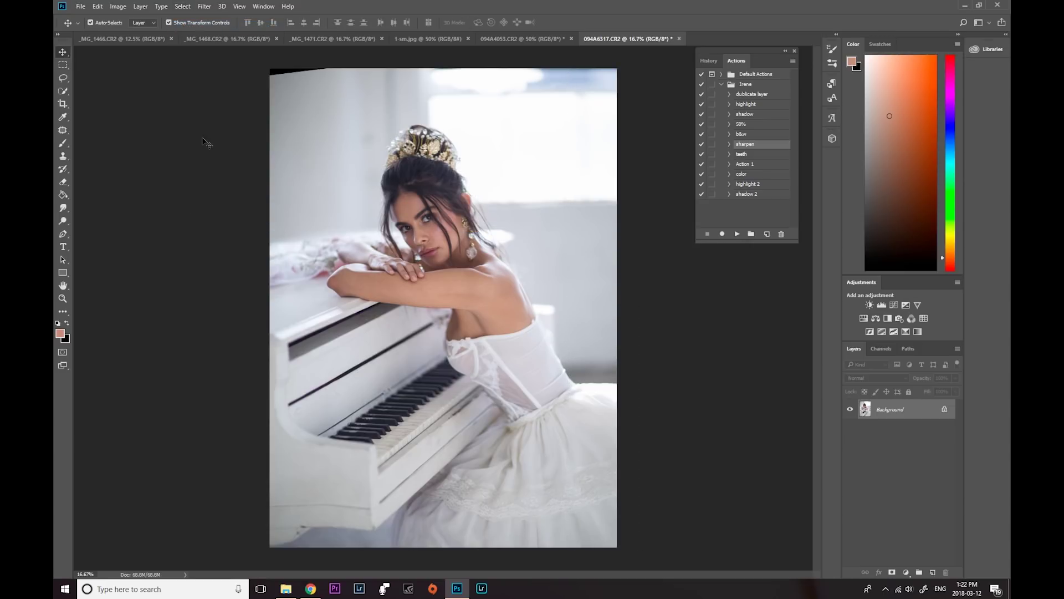
left_click_drag(308, 108, 314, 111)
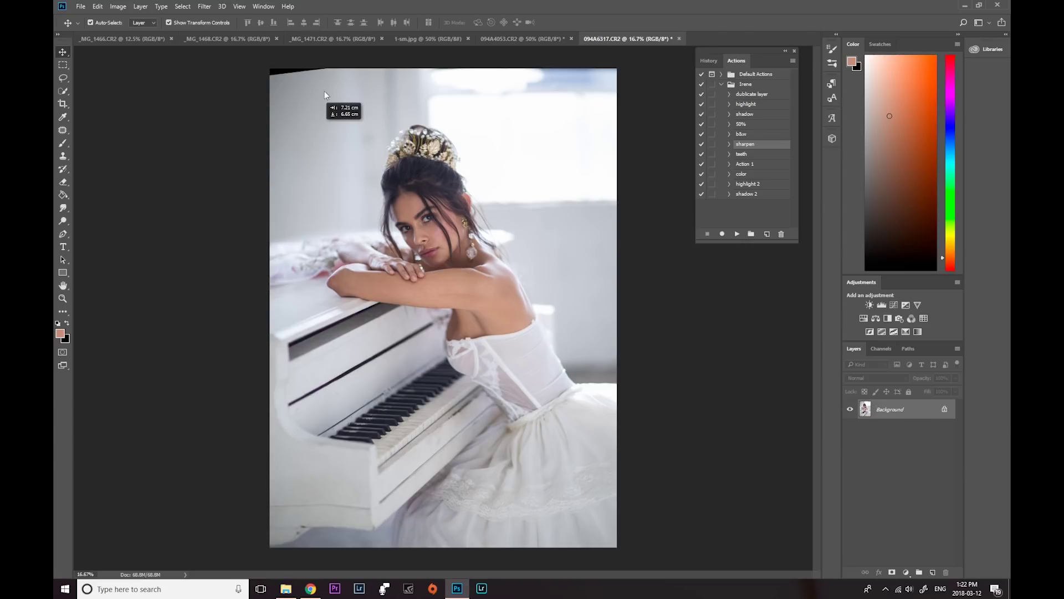
left_click(599, 247)
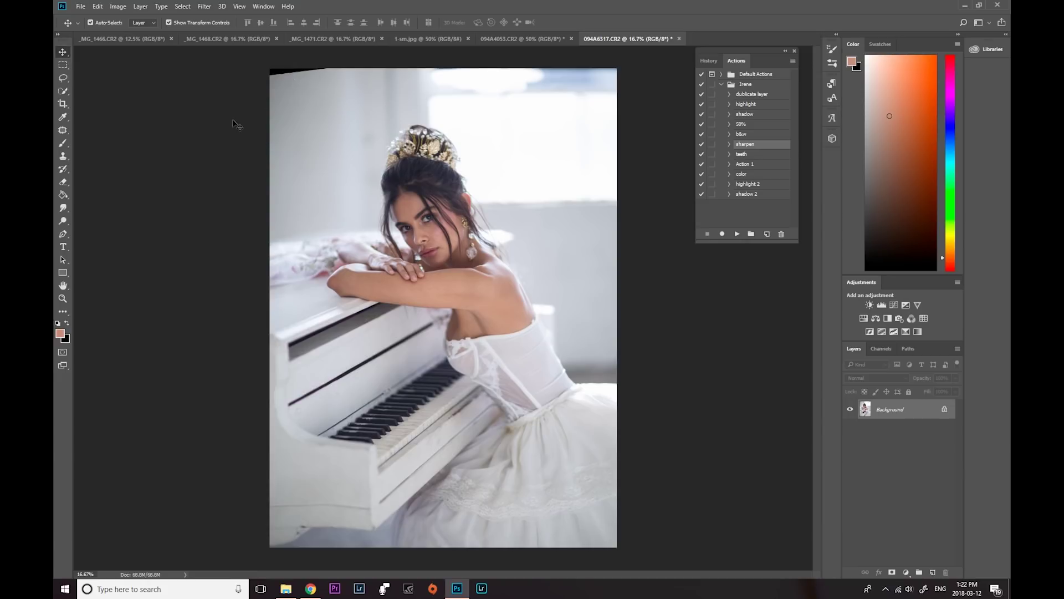
In Liquify, push the photo over the black wedge at its top-left corner, round the skirt's right edge with a size 500 brush, and apply.
left_click(202, 10)
left_click(210, 85)
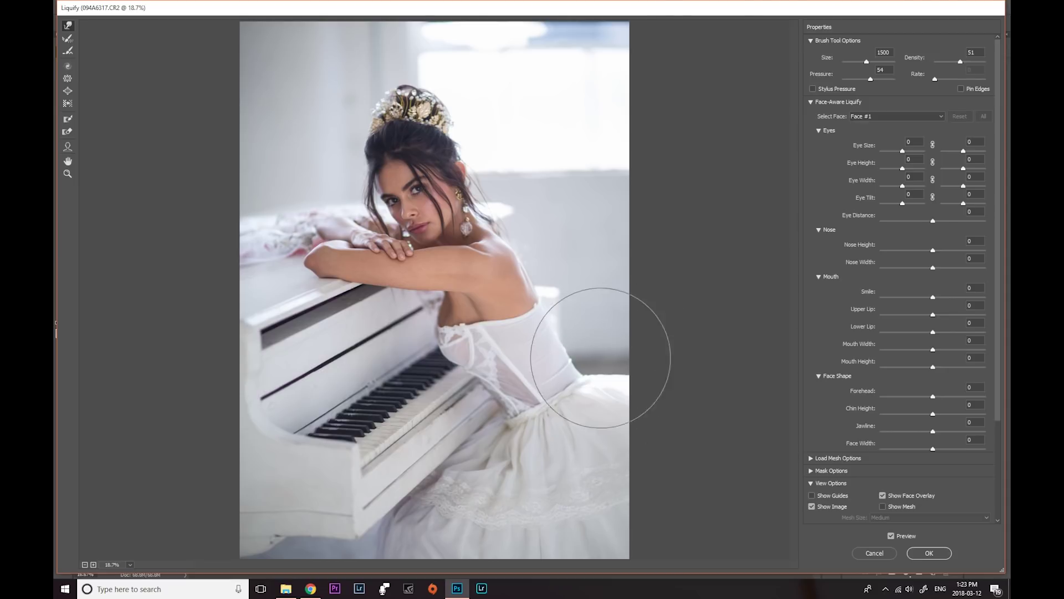
key("bracketleft")
key("bracketleft")
key("bracketleft")
key("bracketleft")
key("bracketleft")
key("bracketleft")
key("bracketleft")
key("bracketleft")
key("bracketleft")
key("bracketleft")
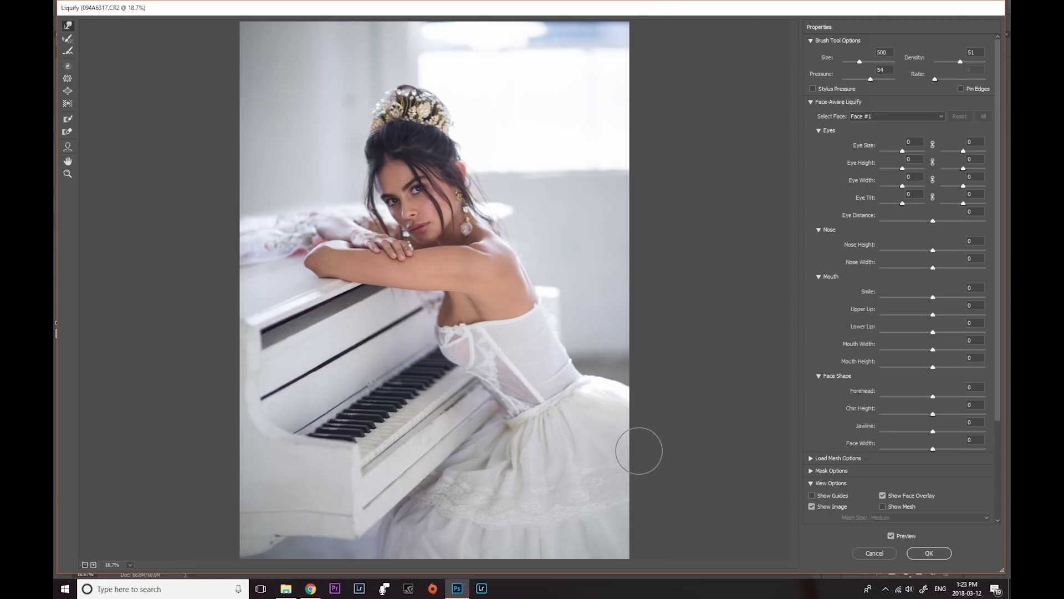
left_click(924, 554)
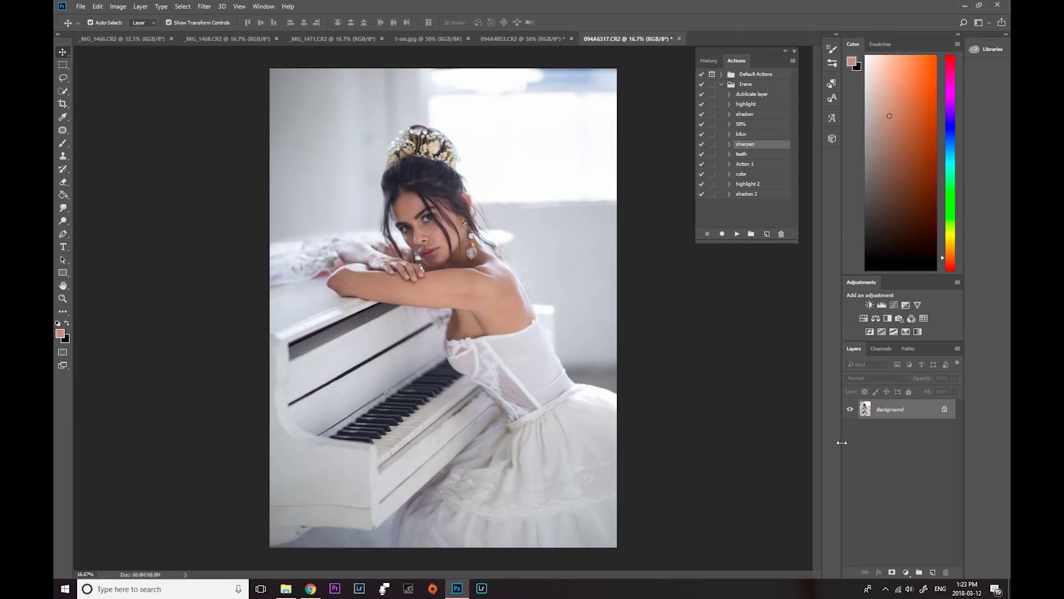
Duplicate the Background layer and push the crown and hair at the back of the head outward with Liquify's Forward Warp brush.
left_click_drag(888, 409, 934, 572)
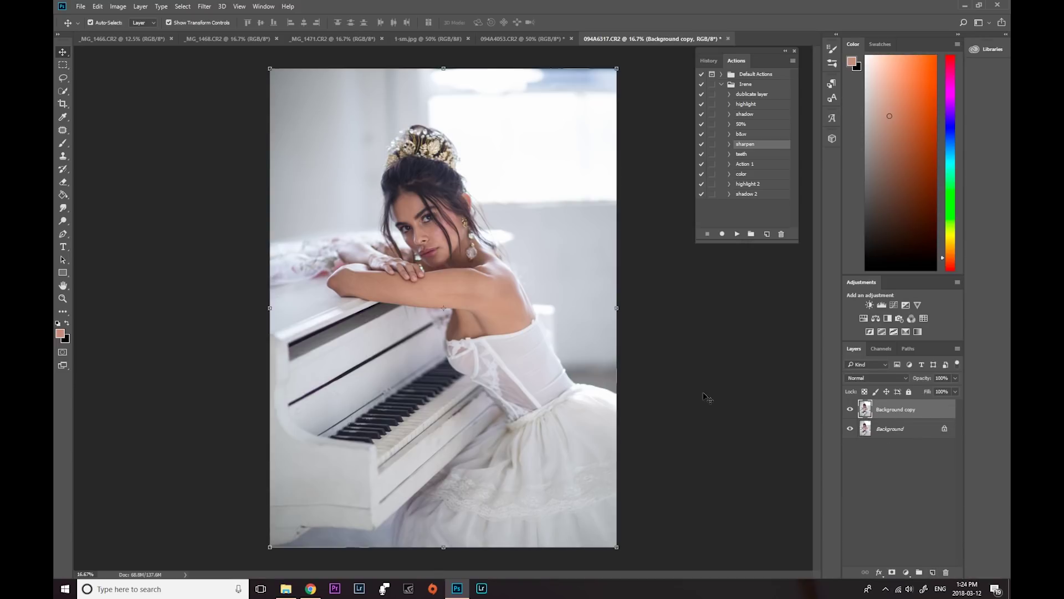
left_click(201, 9)
left_click(206, 79)
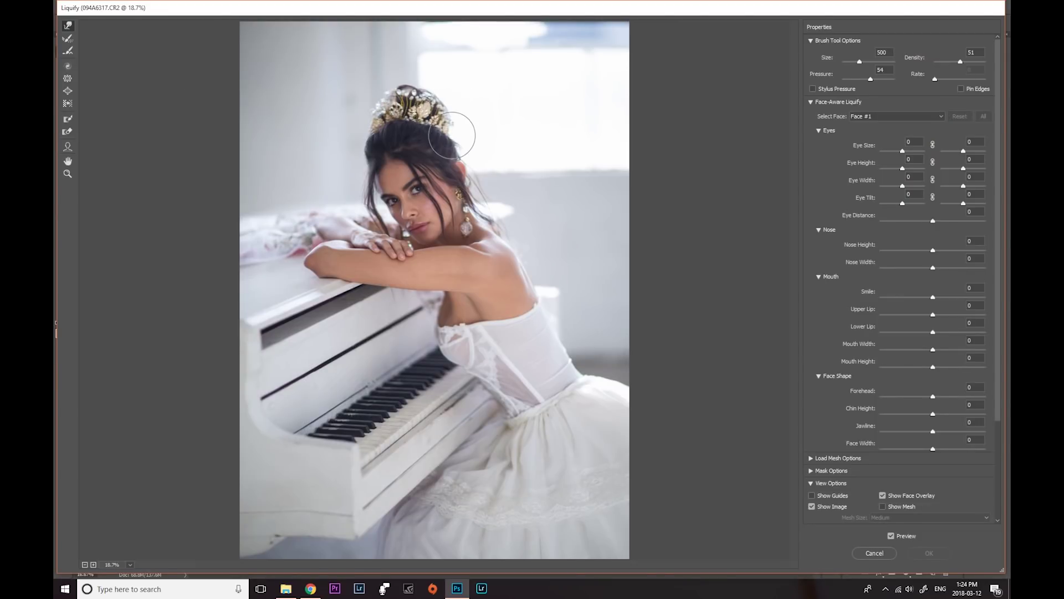
mouse_move(436, 107)
left_mouse_down()
mouse_move(452, 139)
mouse_move(450, 105)
mouse_move(461, 109)
mouse_move(465, 140)
left_mouse_up()
key("bracketleft")
key("bracketleft")
key("bracketleft")
mouse_move(460, 153)
left_mouse_down()
mouse_move(452, 133)
mouse_move(462, 148)
left_mouse_up()
Enlarge the Liquify brush to 500 and reshape the top of the crown and the hair above the forehead.
key("bracketright")
key("bracketright")
key("bracketright")
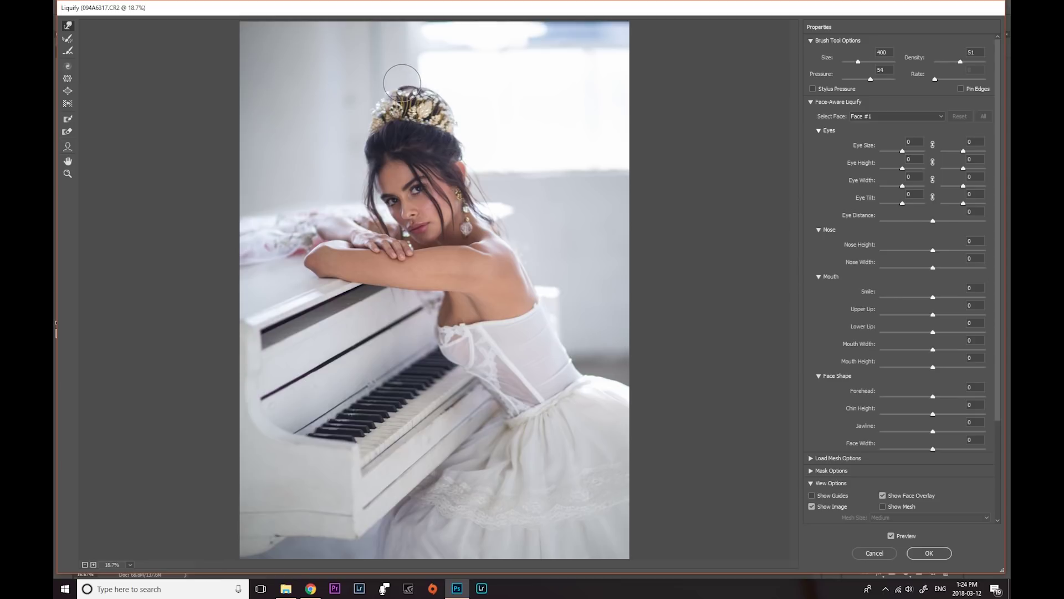
key("bracketright")
key("bracketright")
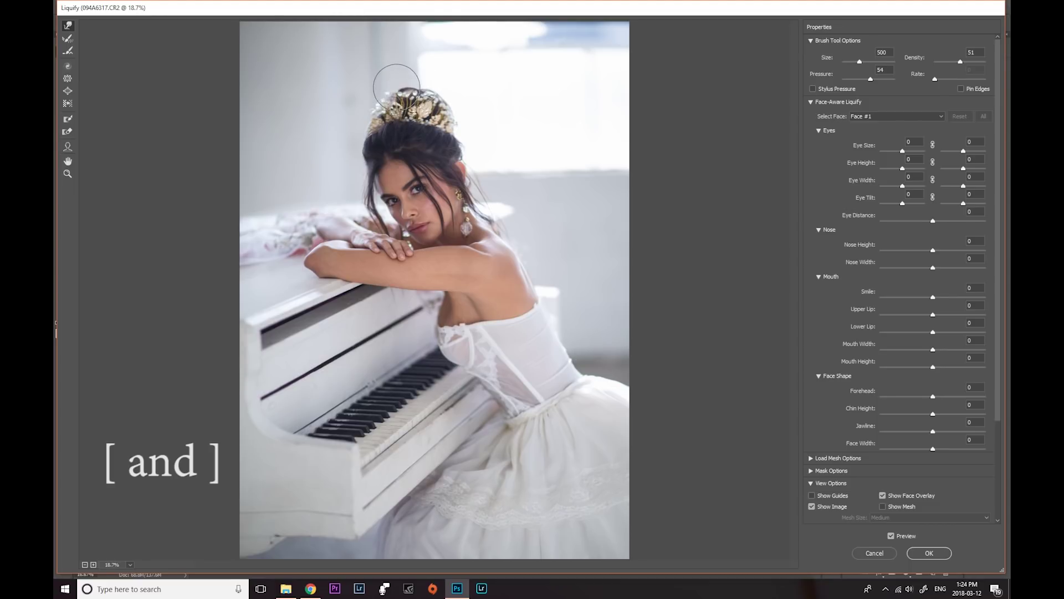
Refine the hair contour beside the face with a Liquify brush of 250 and smaller, and apply the filter.
key("bracketleft")
key("bracketleft")
key("bracketleft")
key("bracketleft")
key("bracketleft")
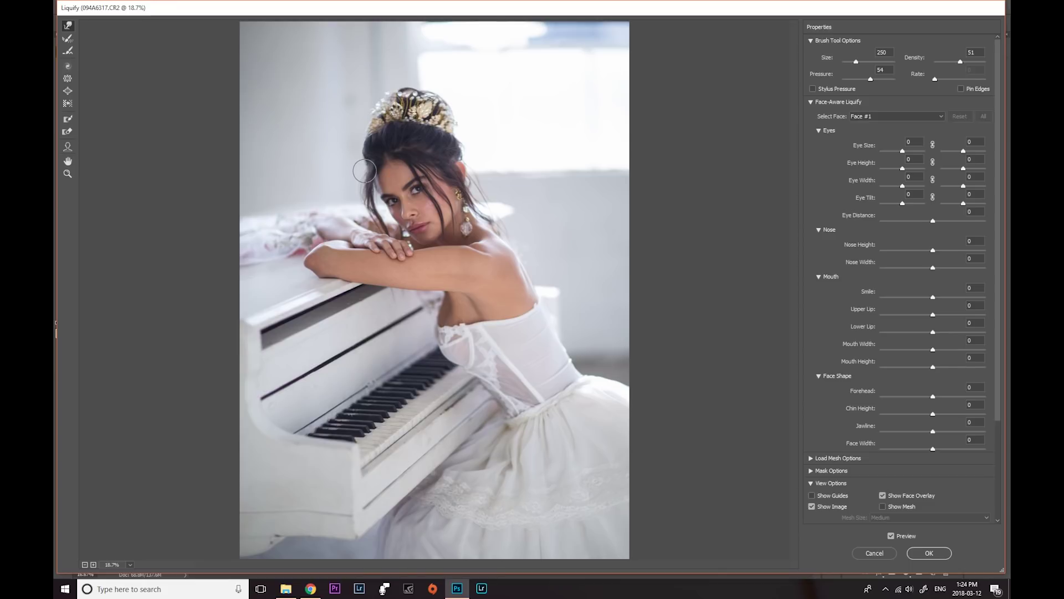
key("bracketleft")
key("bracketleft")
key("bracketleft")
key("bracketleft")
key("bracketleft")
key("bracketright")
key("bracketright")
key("bracketright")
key("bracketright")
key("bracketright")
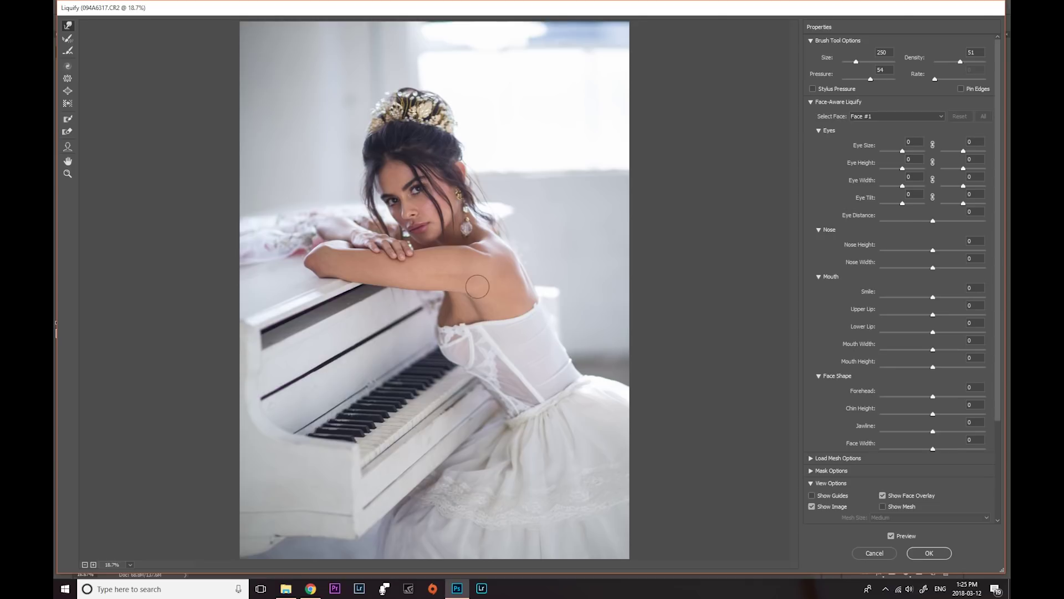
key("bracketleft")
key("bracketleft")
left_click(928, 552)
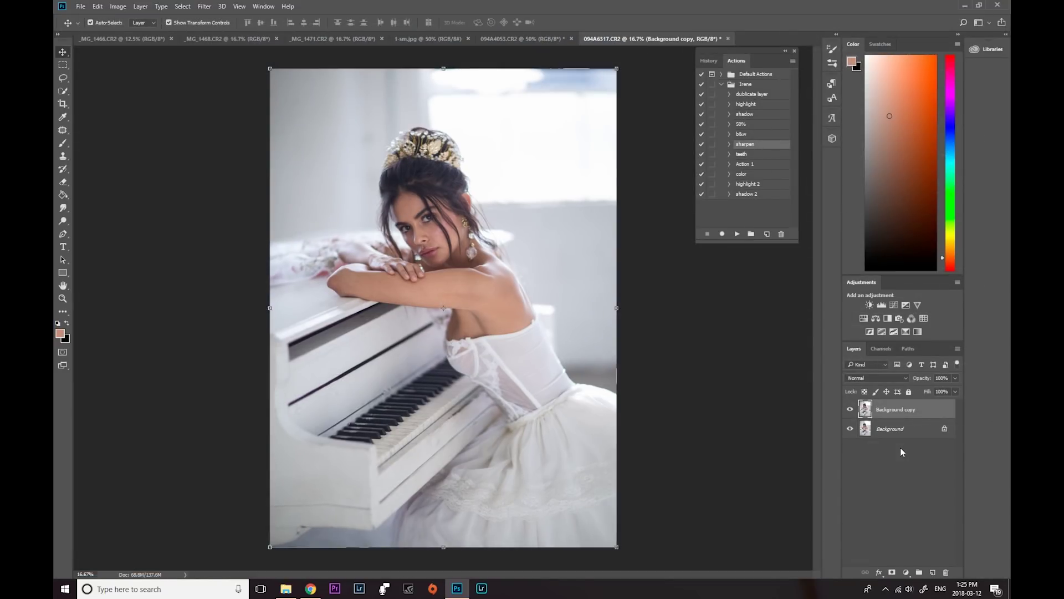
Compare the portrait before and after Liquify by toggling the Background copy layer's visibility.
left_click(851, 410)
left_click(850, 410)
left_click(851, 411)
left_click(850, 410)
left_click(851, 410)
left_click(850, 410)
left_click(850, 411)
left_click(851, 410)
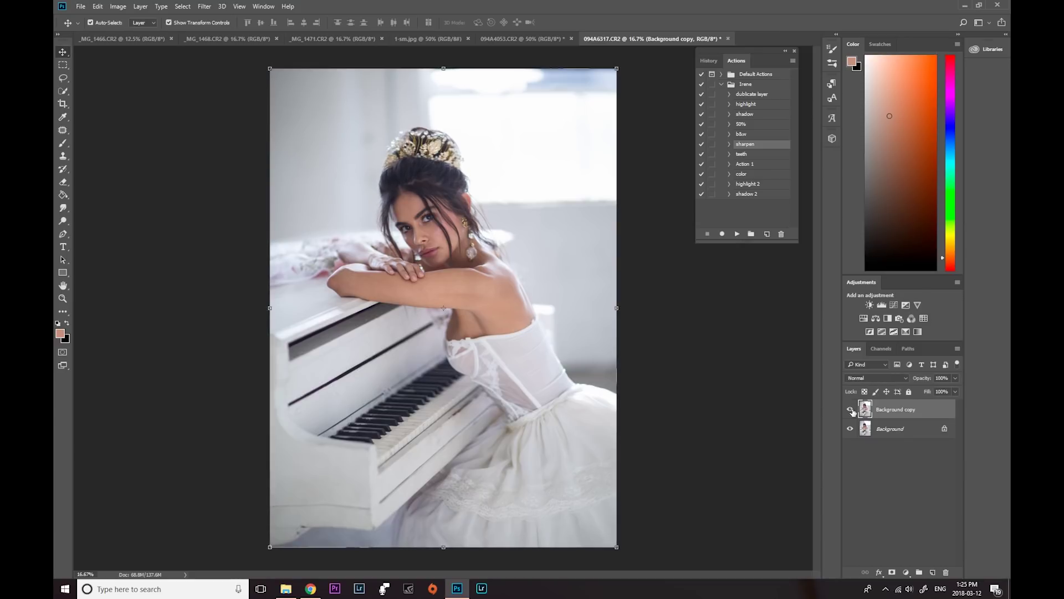
Flatten the Background copy and Background layers into one image.
left_click(896, 430)
right_click(897, 430)
left_click(909, 516)
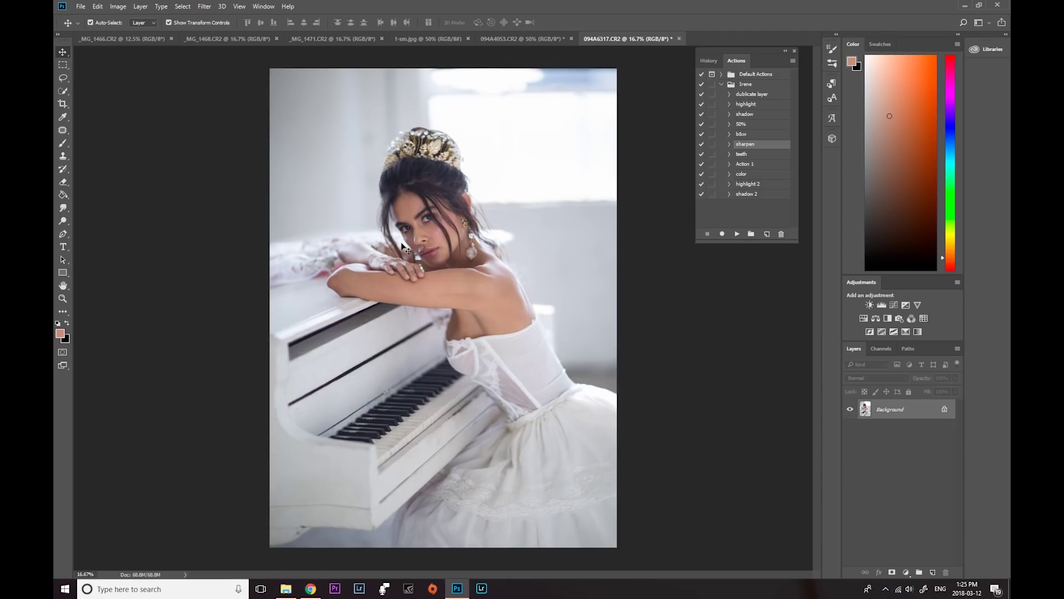
Duplicate the flattened Background layer for retouching the woman's face.
left_click(63, 299)
left_click(357, 222)
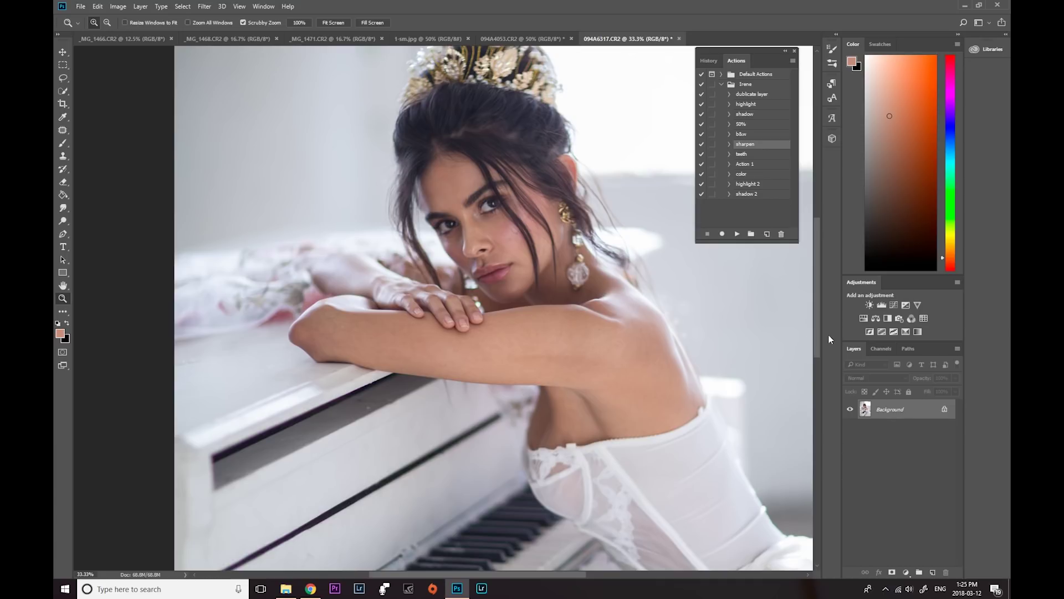
left_click_drag(898, 416, 933, 572)
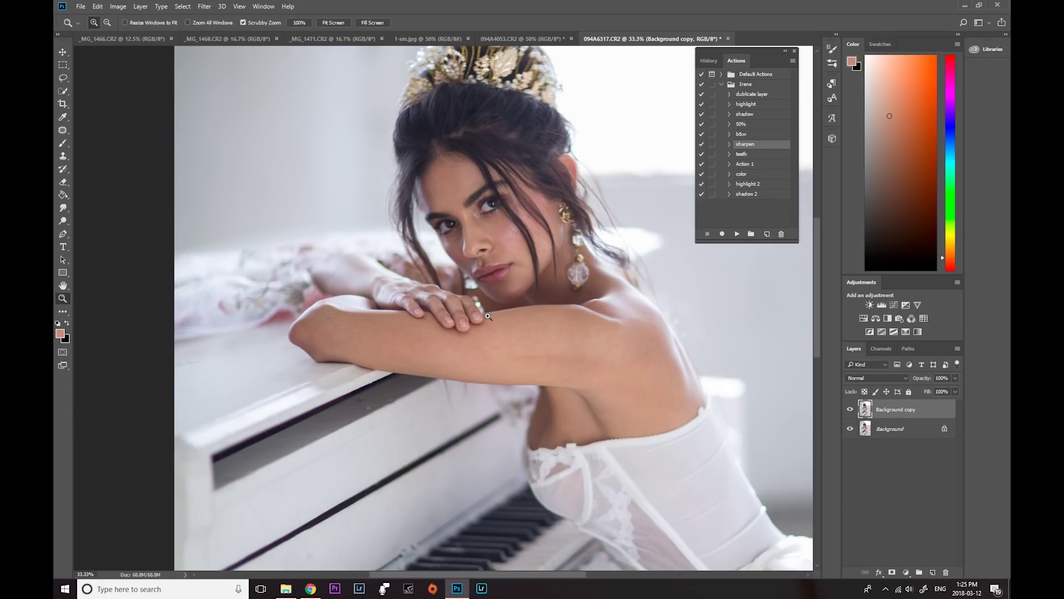
left_click(503, 255)
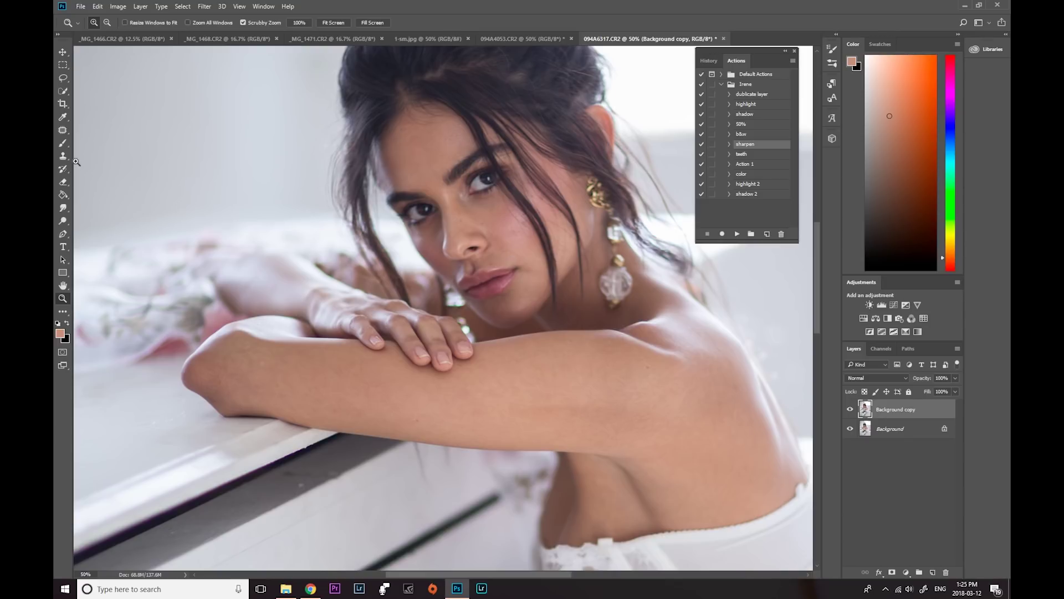
Patch the uneven skin on the cheek beside the loose hair strand with the Patch tool in Source mode.
left_click(64, 132)
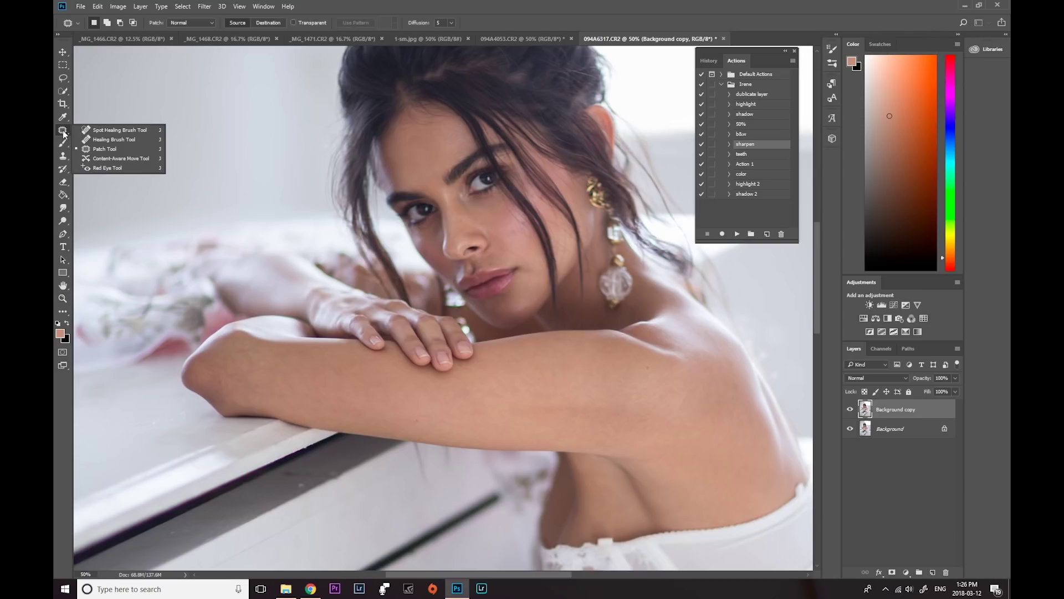
left_click(104, 139)
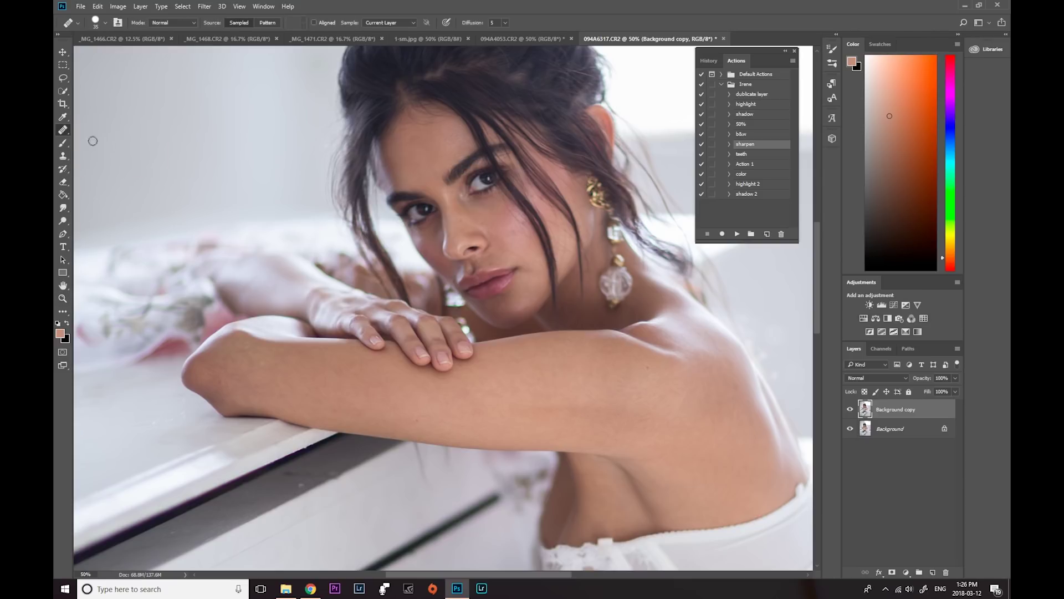
right_click(65, 132)
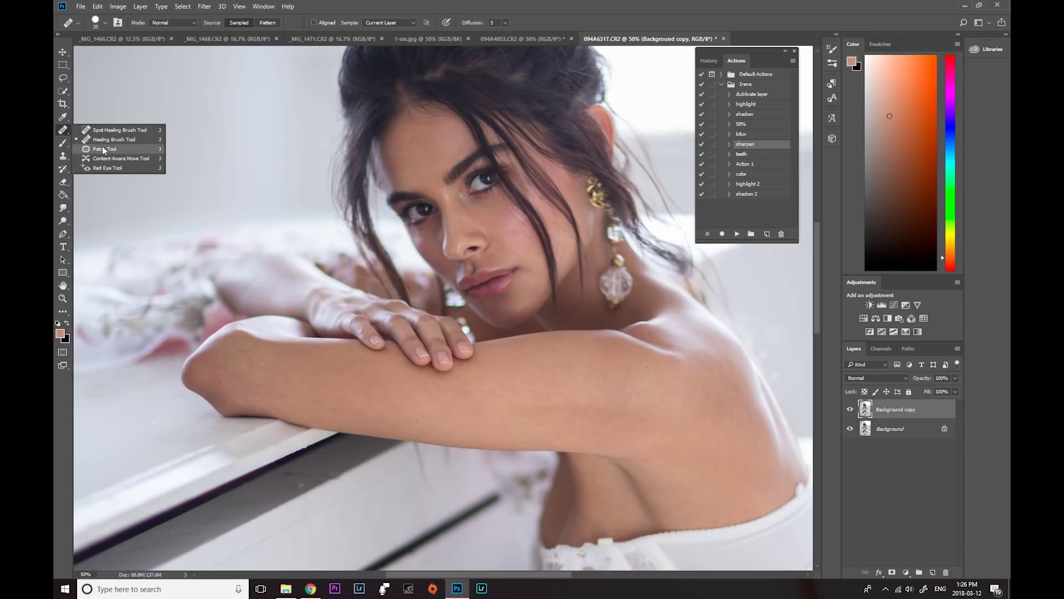
left_click(105, 149)
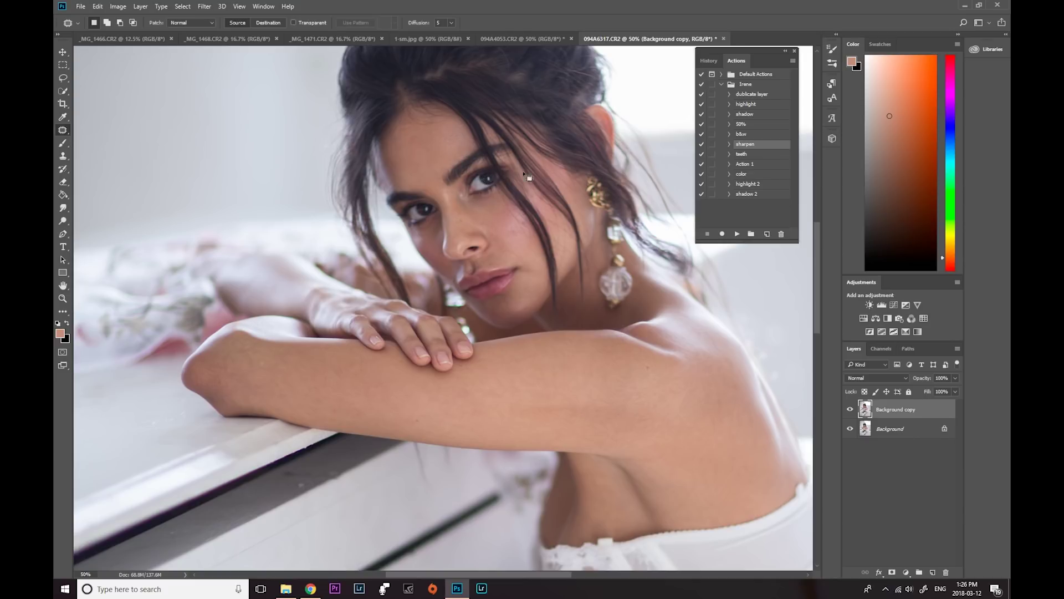
left_click_drag(515, 229, 517, 241)
left_click(532, 251)
mouse_move(523, 248)
left_mouse_down()
mouse_move(518, 261)
mouse_move(531, 255)
mouse_move(526, 270)
mouse_move(524, 259)
mouse_move(538, 277)
mouse_move(518, 240)
mouse_move(491, 250)
mouse_move(497, 264)
mouse_move(513, 247)
mouse_move(496, 264)
mouse_move(488, 258)
mouse_move(507, 266)
mouse_move(502, 242)
mouse_move(514, 259)
mouse_move(490, 253)
mouse_move(520, 289)
mouse_move(540, 275)
mouse_move(523, 300)
mouse_move(540, 293)
mouse_move(532, 311)
left_mouse_up()
left_click(530, 261)
left_click(535, 257)
left_click(523, 264)
left_click(535, 258)
left_click(535, 263)
left_click(524, 260)
left_click(527, 255)
left_click(531, 258)
left_click(526, 255)
Patch the skin beside the corner of the mouth and down toward the jaw.
left_click(499, 266)
left_click(496, 265)
left_click(497, 265)
left_click(510, 265)
left_click(516, 261)
left_click(524, 258)
left_click(520, 288)
left_click(528, 299)
left_click(530, 299)
left_click(529, 302)
left_click(533, 307)
left_click(532, 310)
Patch the remaining uneven skin on the lower cheek beside the hair strand.
left_click_drag(529, 266, 537, 290)
left_click(538, 290)
left_click(539, 268)
left_click_drag(526, 250, 544, 268)
left_click(542, 270)
Patch the small blemishes across the forehead.
mouse_move(420, 149)
left_mouse_down()
mouse_move(424, 161)
mouse_move(456, 145)
mouse_move(424, 163)
mouse_move(423, 154)
mouse_move(436, 180)
mouse_move(432, 155)
left_mouse_up()
left_click(421, 164)
left_click(440, 166)
left_click(438, 147)
left_click(424, 163)
left_click(425, 166)
left_click(435, 160)
Patch the skin between the brows, along the nose and beneath the eye nearer the earring.
left_click(459, 187)
left_click(486, 227)
mouse_move(470, 217)
left_mouse_down()
mouse_move(489, 204)
mouse_move(473, 201)
mouse_move(478, 217)
mouse_move(487, 208)
mouse_move(468, 208)
mouse_move(457, 194)
mouse_move(480, 223)
mouse_move(448, 235)
left_mouse_up()
left_click(480, 212)
left_click(478, 219)
left_click(465, 207)
left_click(488, 219)
Patch the skin on the far cheek next to the nose.
left_click(439, 243)
left_click(439, 239)
left_click_drag(441, 226, 434, 249)
left_click(442, 244)
mouse_move(439, 237)
left_mouse_down()
mouse_move(437, 250)
mouse_move(427, 244)
mouse_move(437, 250)
mouse_move(436, 232)
left_mouse_up()
Sample the forehead's skin tone as the foreground color and set the Brush tool's size to 300 px.
left_click(63, 116)
left_click(427, 151)
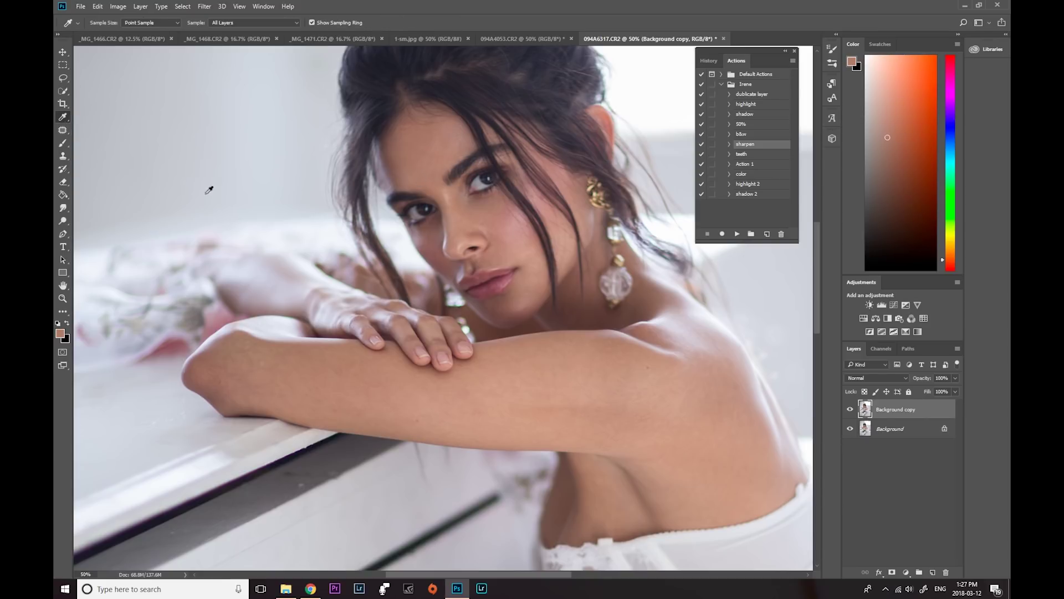
left_click(62, 143)
key("bracketleft")
key("bracketleft")
key("bracketleft")
key("bracketleft")
key("bracketleft")
key("bracketleft")
key("bracketleft")
key("bracketleft")
key("bracketleft")
key("bracketleft")
key("bracketleft")
key("bracketleft")
key("bracketleft")
key("bracketleft")
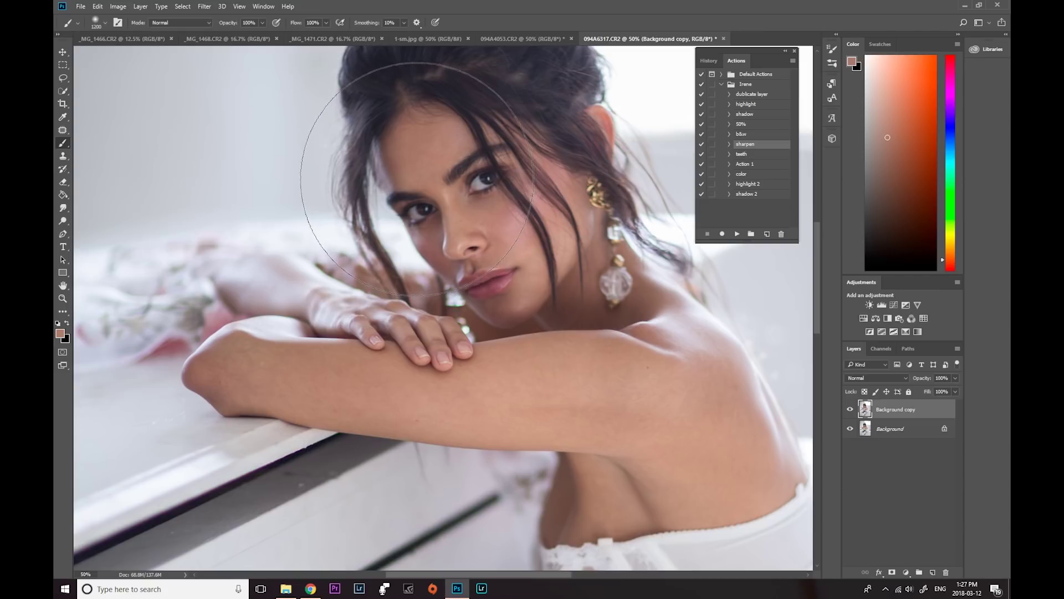
key("bracketright")
key("bracketright")
key("bracketright")
key("bracketright")
key("bracketright")
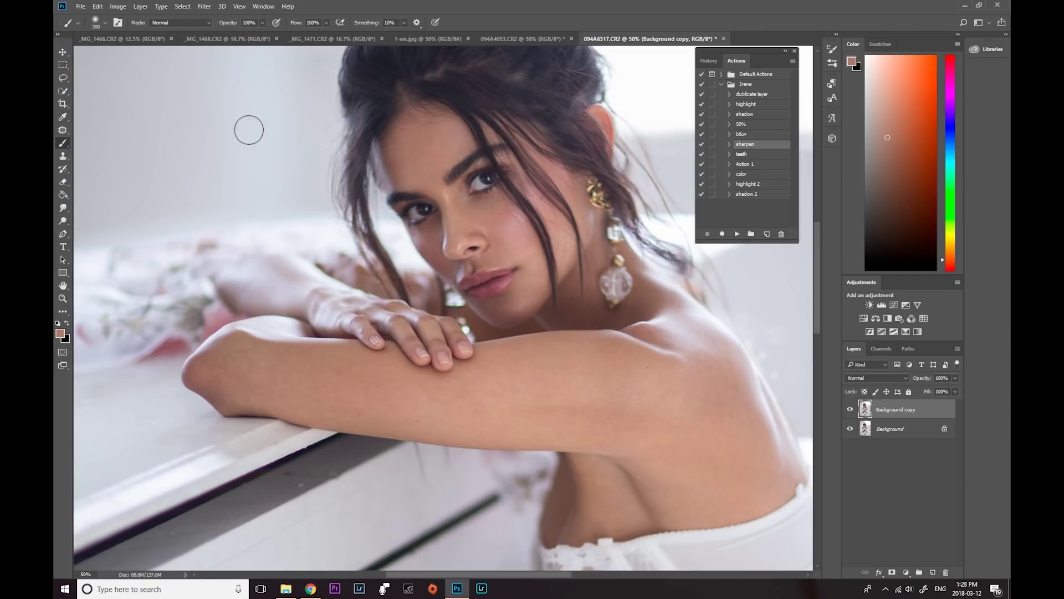
Review the brush presets and open the brush's opacity setting.
left_click(104, 24)
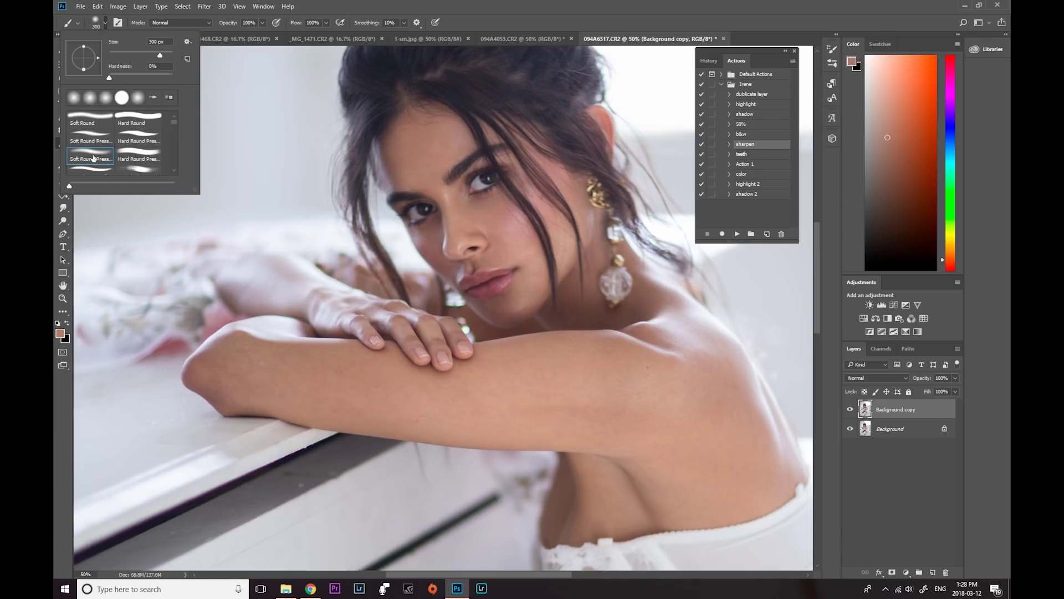
left_click(105, 23)
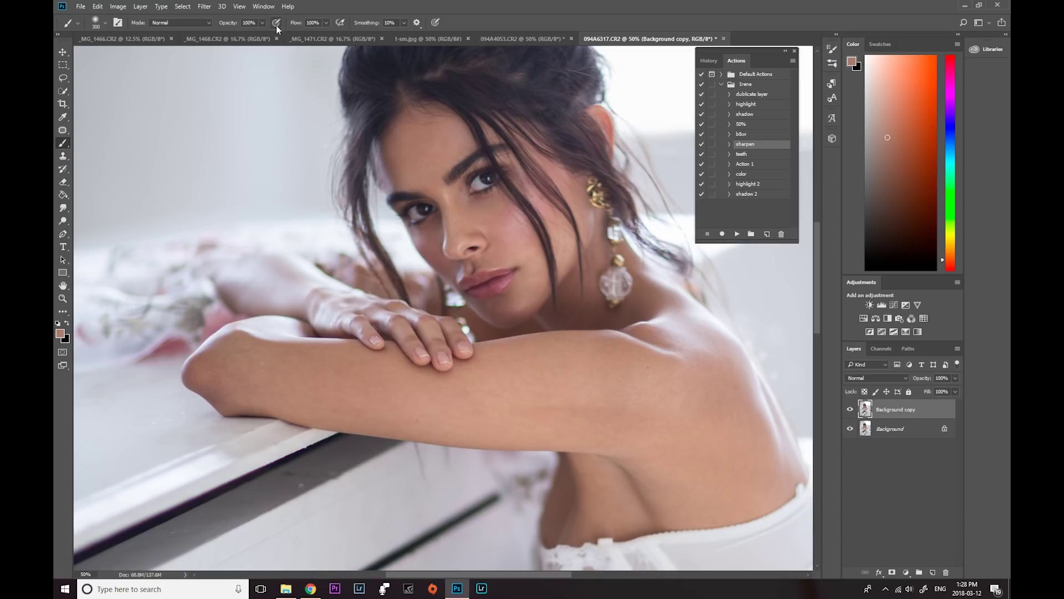
left_click(263, 24)
left_click(262, 24)
key("Return")
Sample the skin tone of the cheek nearer the earring as the foreground color and set the brush size to 175 px.
left_click(63, 117)
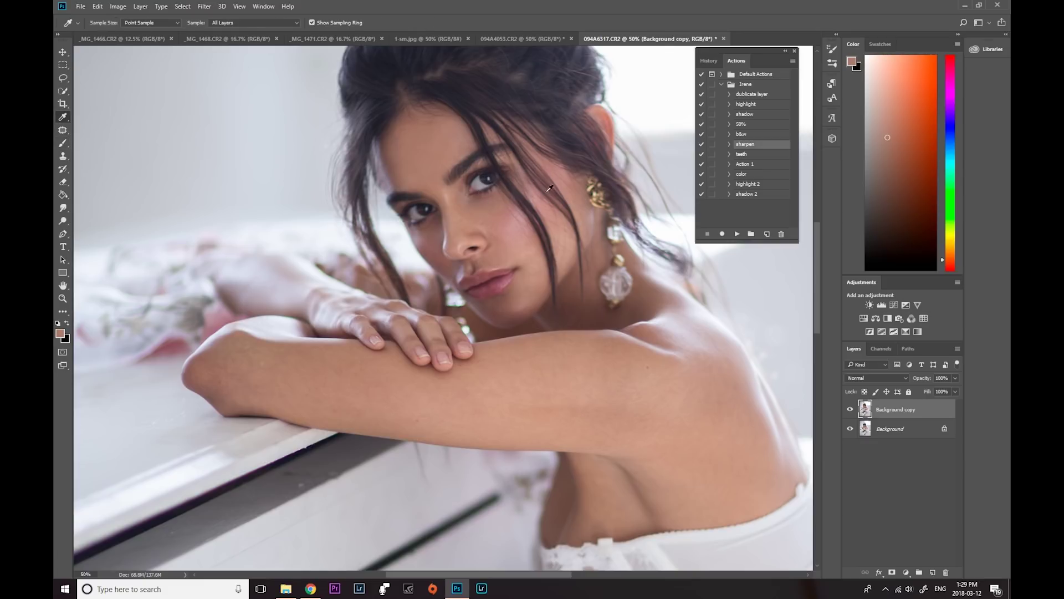
left_click(503, 252)
left_click(63, 143)
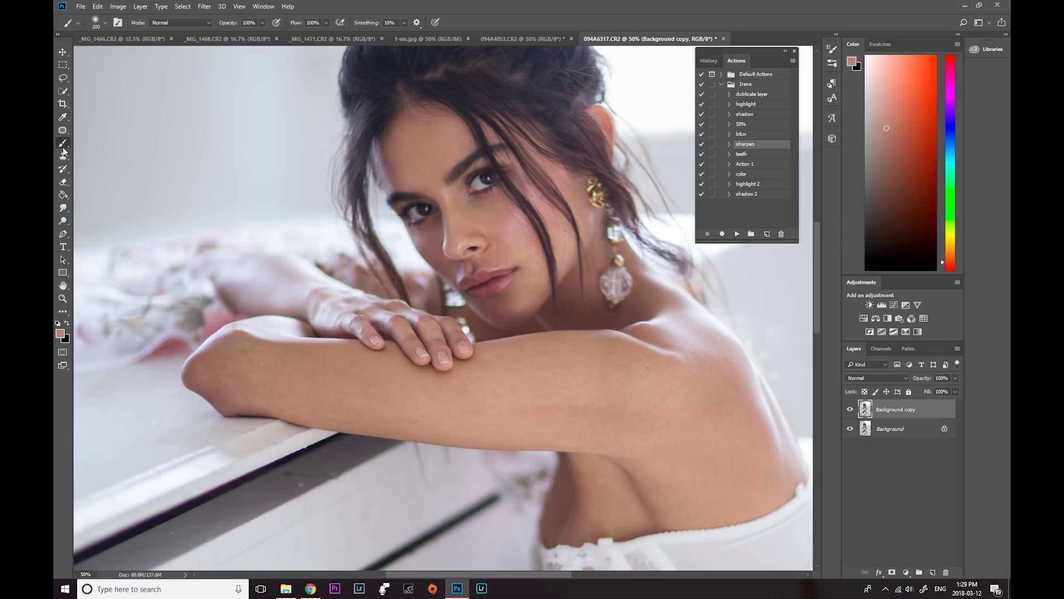
key("bracketleft")
key("bracketleft")
Sample skin tones from the lower jaw and the cheek beneath the eye for further Brush tool painting.
key("i")
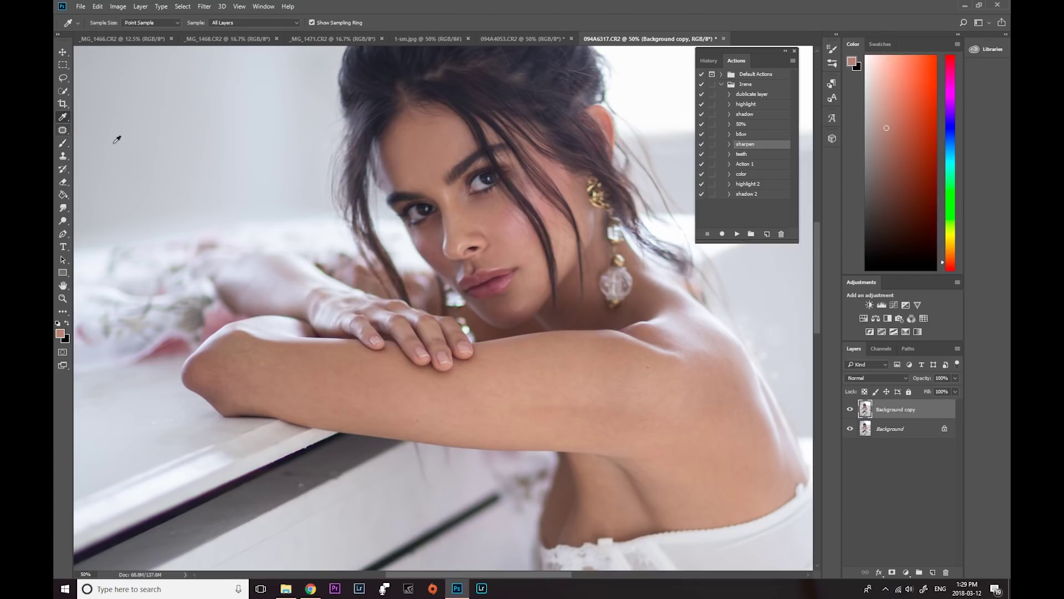
left_click(523, 281)
left_click(62, 143)
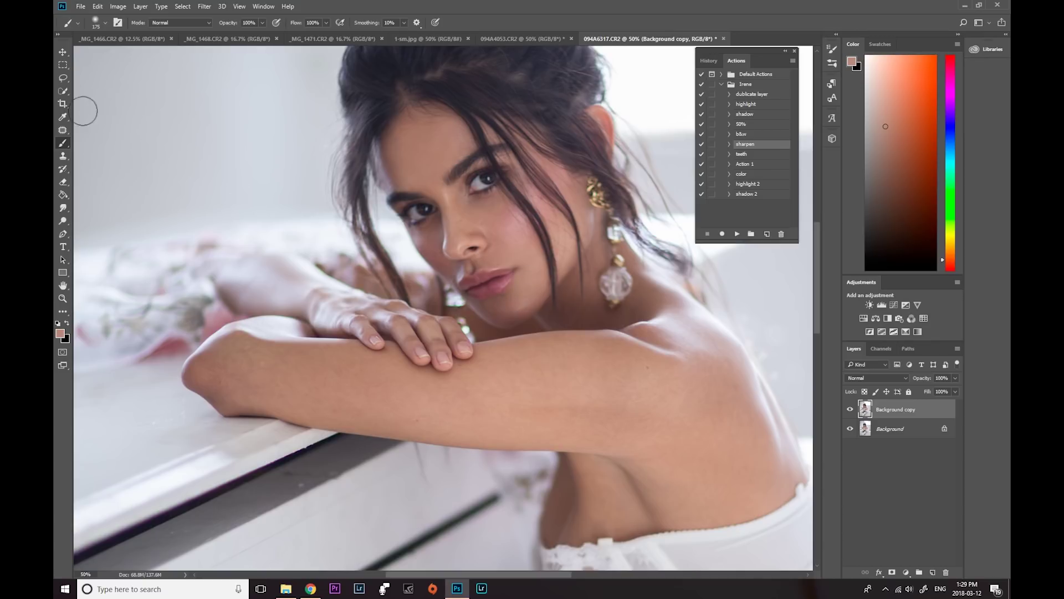
left_click(63, 116)
left_click(504, 221)
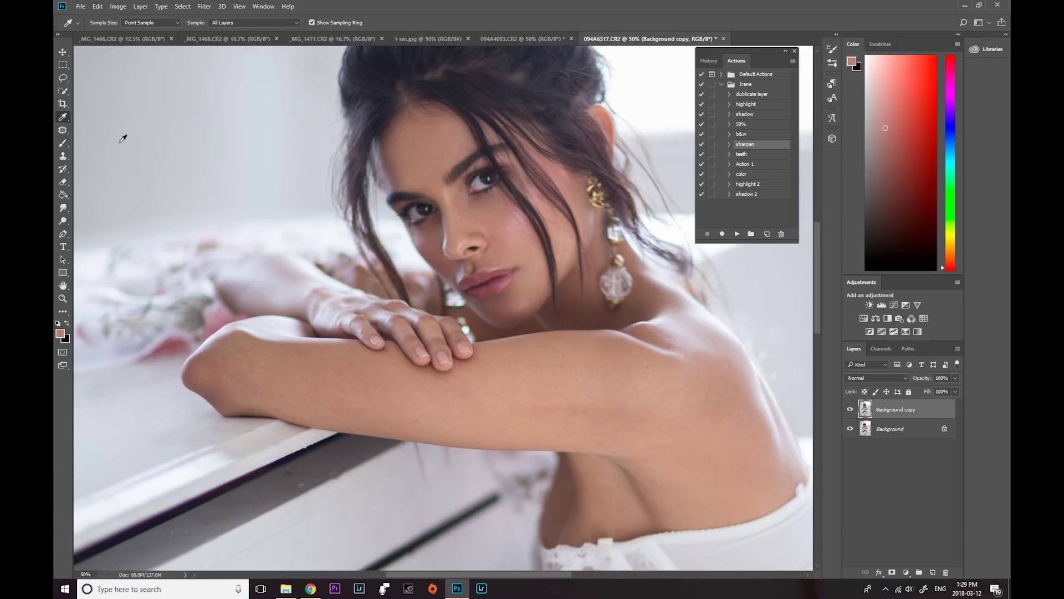
left_click(63, 142)
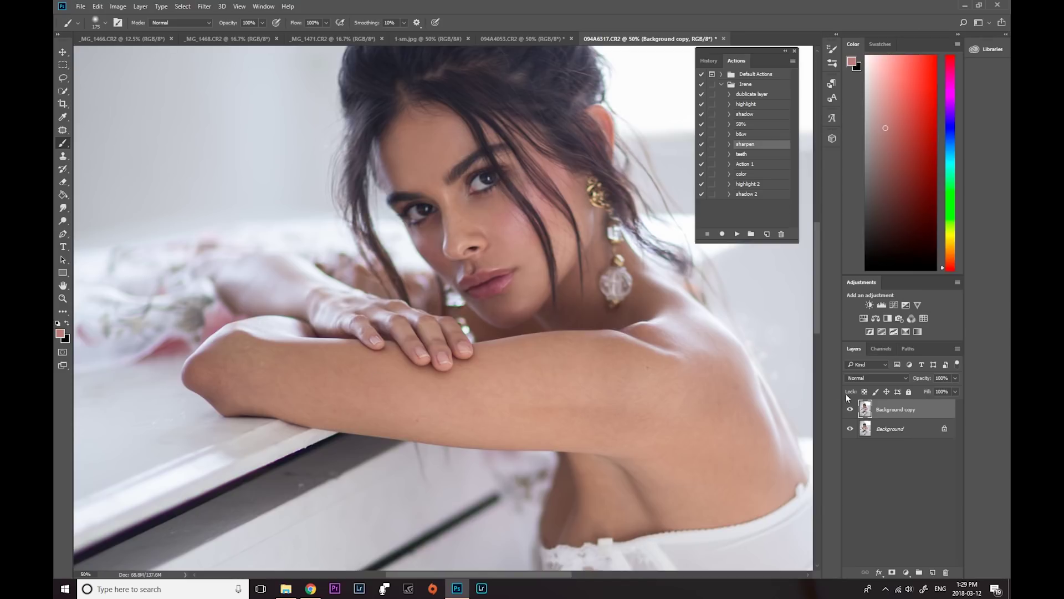
Compare the Background copy layer with the original and set its opacity to 85%.
left_click(851, 410)
left_click(851, 410)
left_click(851, 411)
left_click(851, 412)
left_click(955, 379)
left_click_drag(957, 390, 946, 389)
left_click(851, 410)
left_click(852, 411)
left_click(954, 378)
Sample the upper arm's skin tone and smooth the arm and shoulder skin with a 300 px brush.
scroll(820, 235, "down", 3)
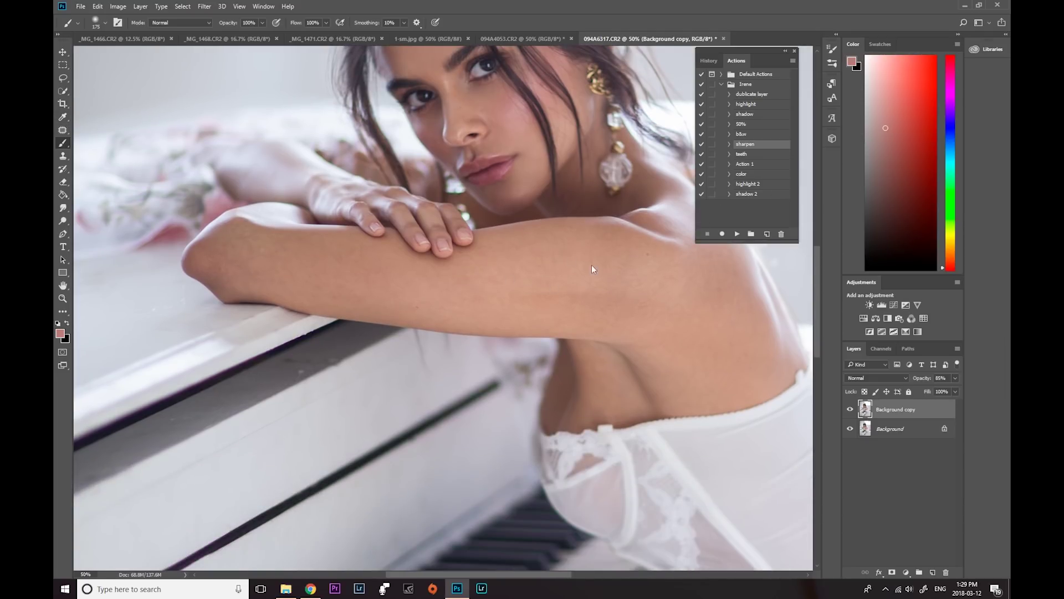
left_click(64, 117)
left_click(533, 274)
left_click(535, 272)
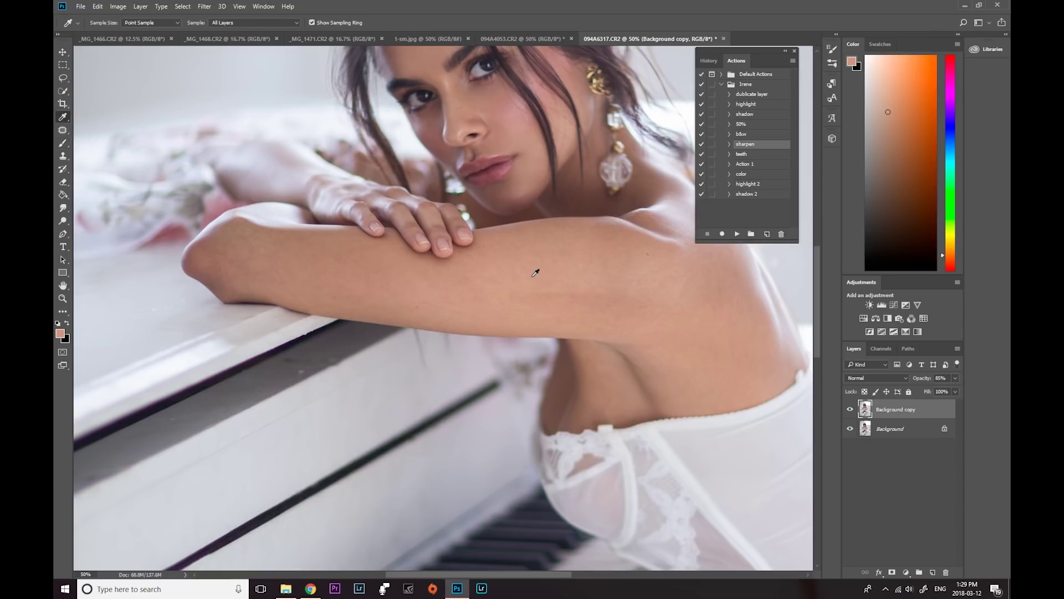
left_click(64, 143)
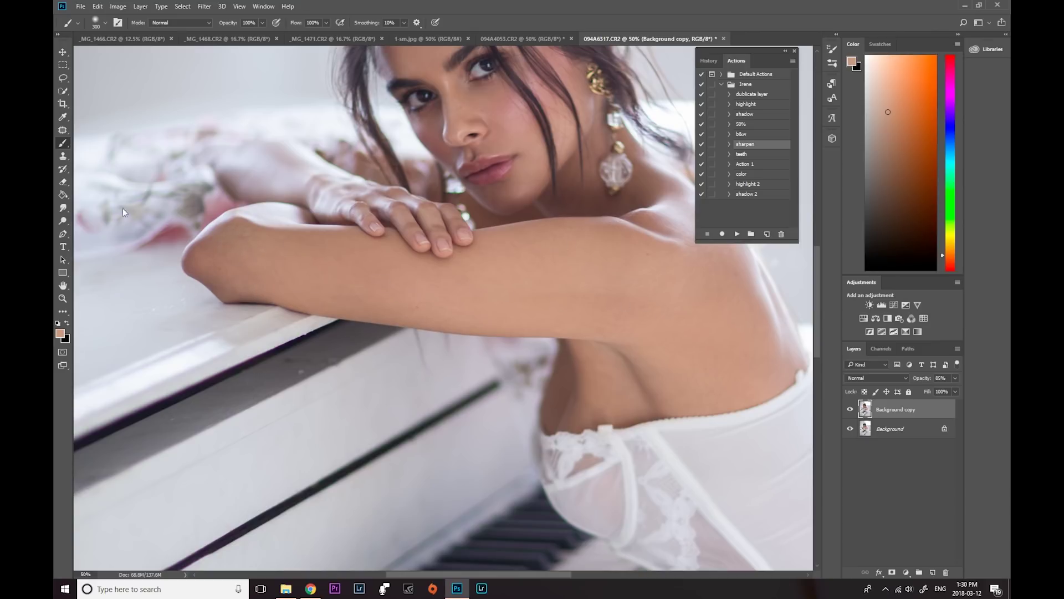
Patch the uneven skin on the forearm and on the back of the shoulder, clearing the selection after each patch.
left_click(63, 129)
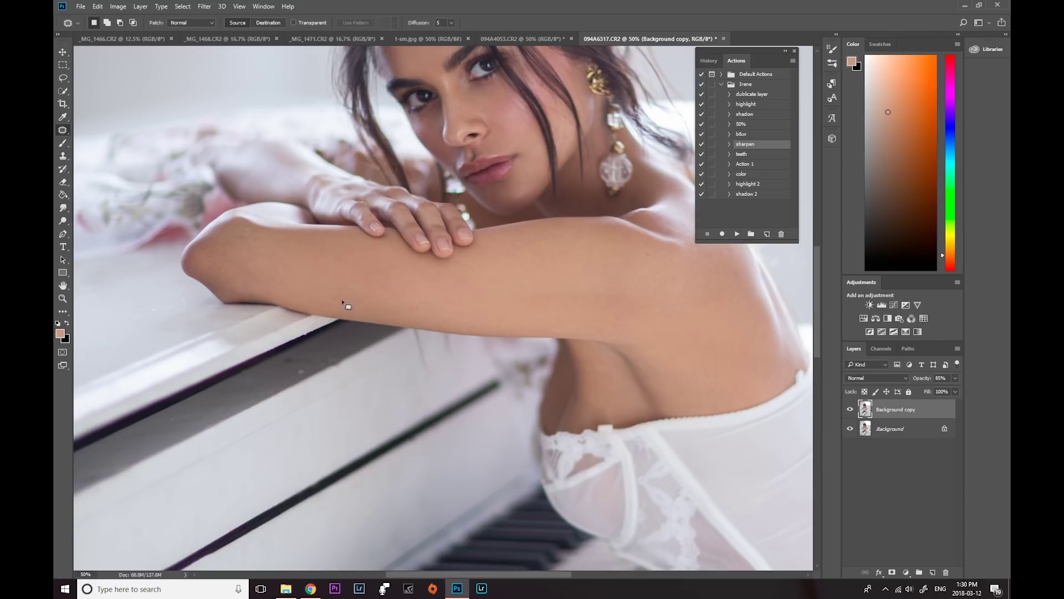
mouse_move(251, 259)
left_mouse_down()
mouse_move(255, 232)
mouse_move(304, 252)
mouse_move(274, 254)
mouse_move(361, 290)
left_mouse_up()
key("ctrl+d")
mouse_move(660, 324)
left_mouse_down()
mouse_move(665, 332)
mouse_move(580, 289)
mouse_move(684, 339)
mouse_move(663, 347)
mouse_move(687, 285)
mouse_move(700, 294)
mouse_move(728, 264)
mouse_move(708, 295)
mouse_move(712, 255)
left_mouse_up()
key("ctrl+d")
key("ctrl+d")
key("ctrl+d")
key("ctrl+d")
Compare the whole portrait with the Background copy layer hidden and shown.
left_click(60, 296)
left_click(107, 23)
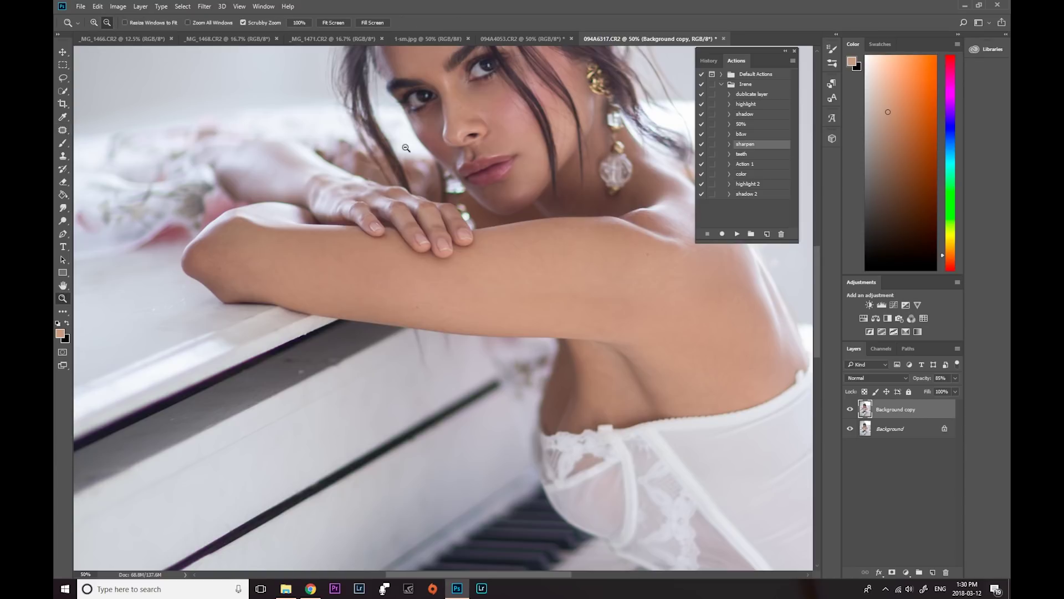
left_click(404, 153)
left_click(397, 143)
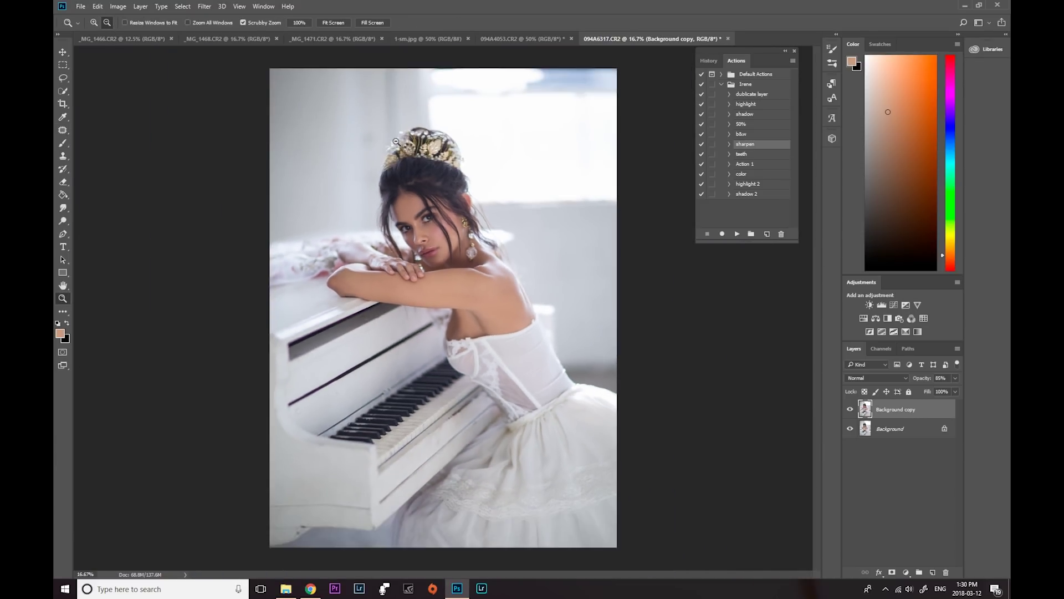
left_click(851, 409)
left_click(850, 409)
left_click(851, 409)
left_click(850, 409)
left_click(850, 410)
left_click(851, 409)
Recheck the Background copy layer against the original and merge both layers into one.
left_click(62, 182)
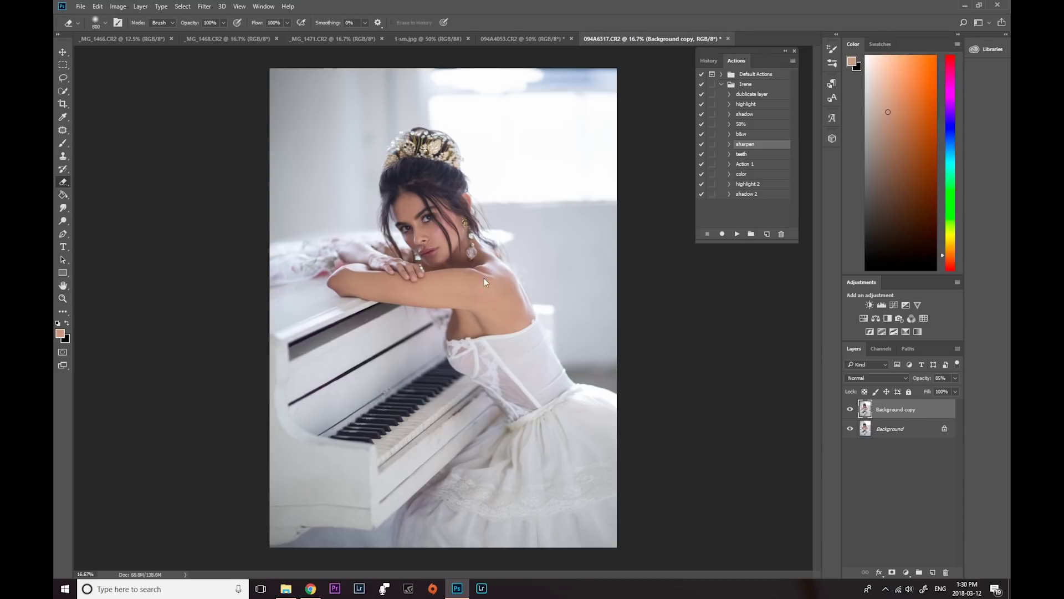
left_click(851, 410)
left_click(850, 410)
left_click(851, 409)
left_click(851, 409)
left_click(849, 409)
left_click(848, 409)
left_click(848, 409)
left_click(848, 409)
right_click(907, 432)
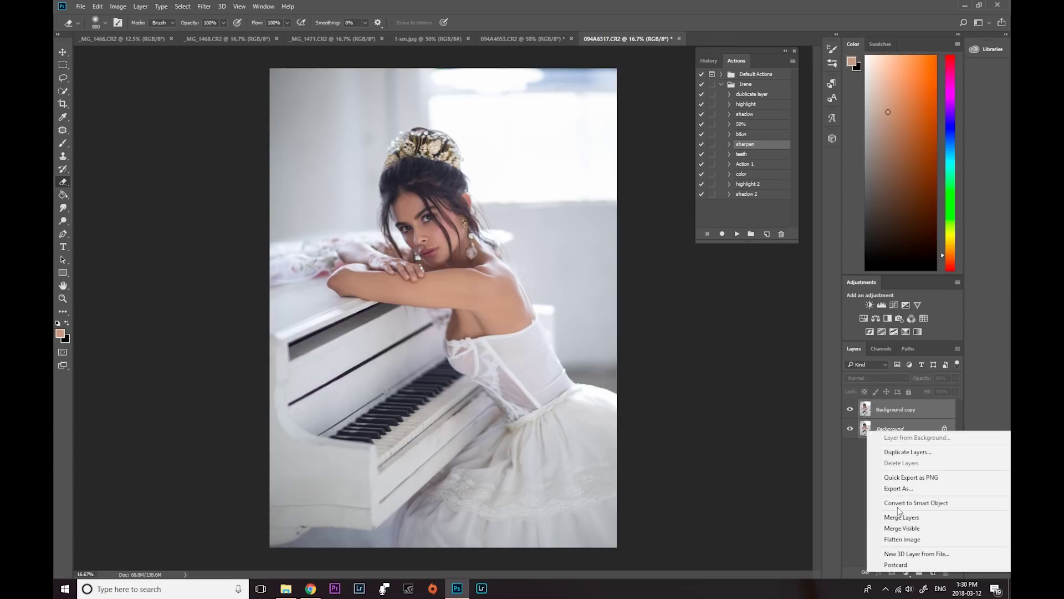
left_click(900, 517)
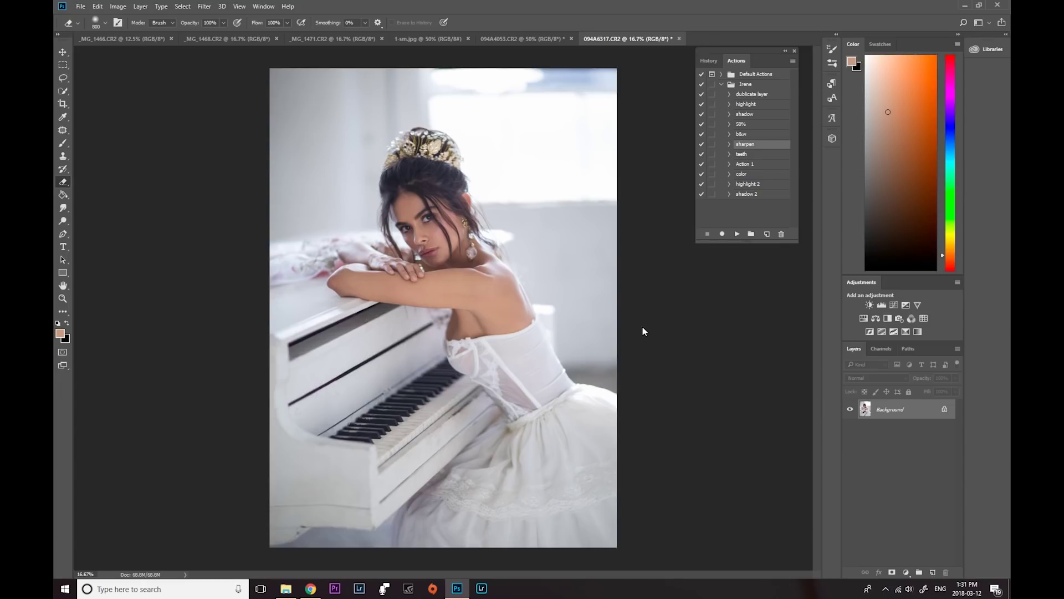
Examine the existing highlight and shadow actions, and close and reopen the list of actions.
left_click(746, 105)
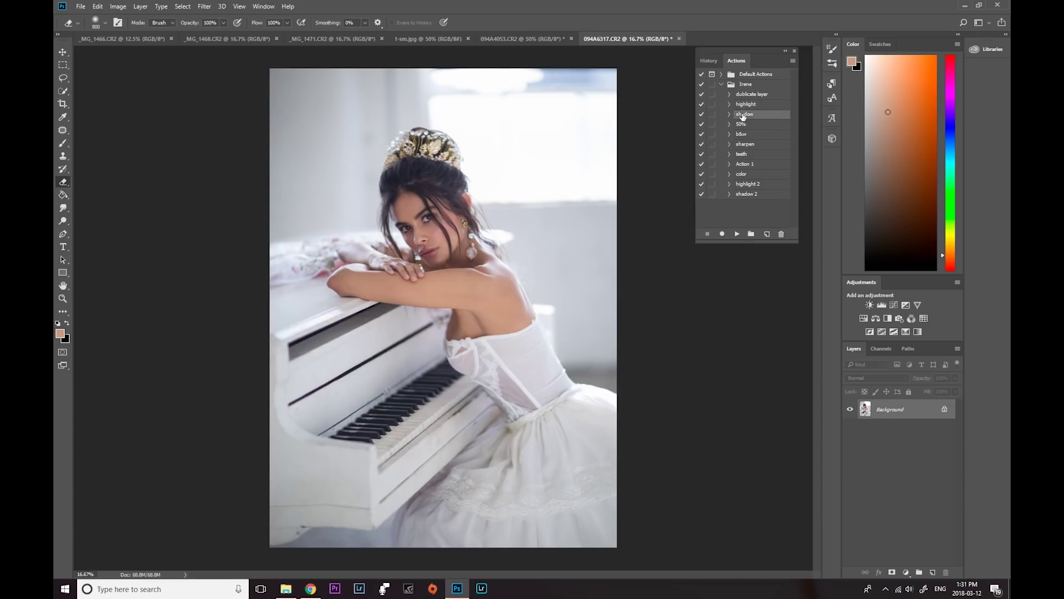
left_click(746, 116)
left_click(750, 106)
left_click(746, 114)
left_click(795, 51)
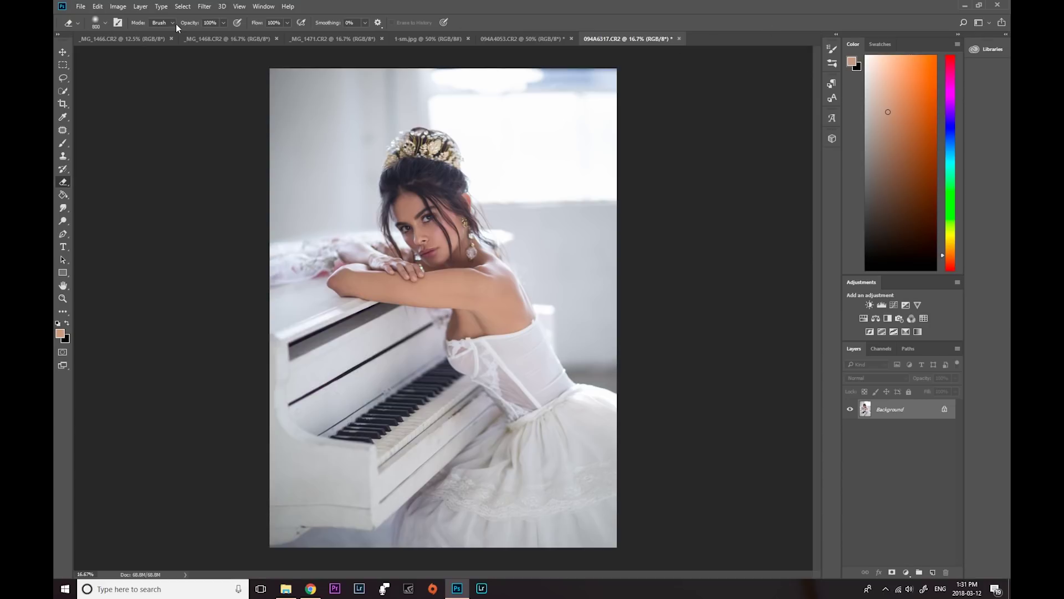
left_click(263, 6)
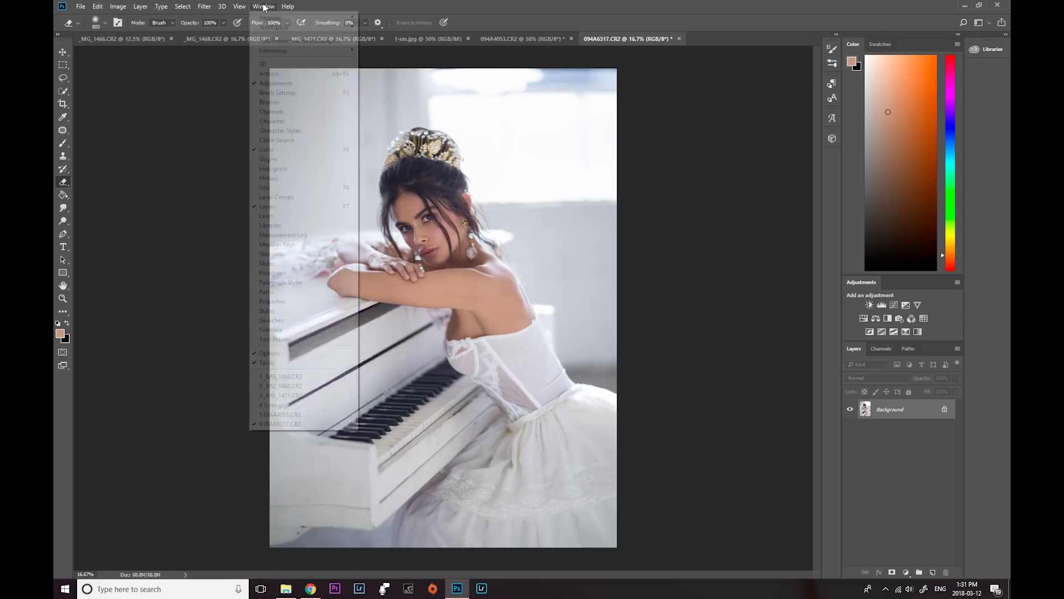
left_click(270, 74)
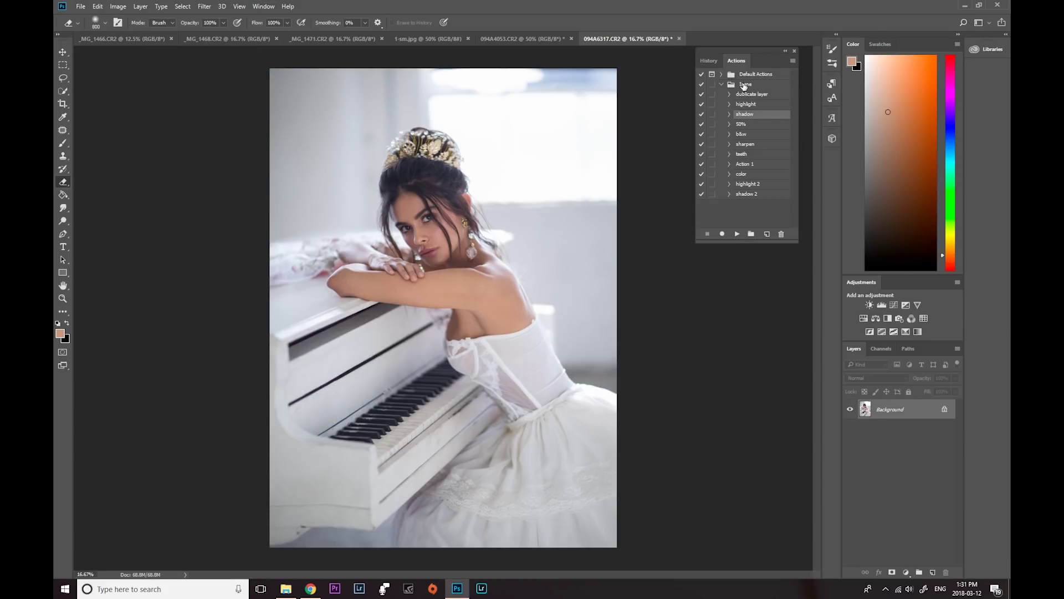
Create a new action named "H 2" after the color action in the custom set and start recording it.
left_click(731, 174)
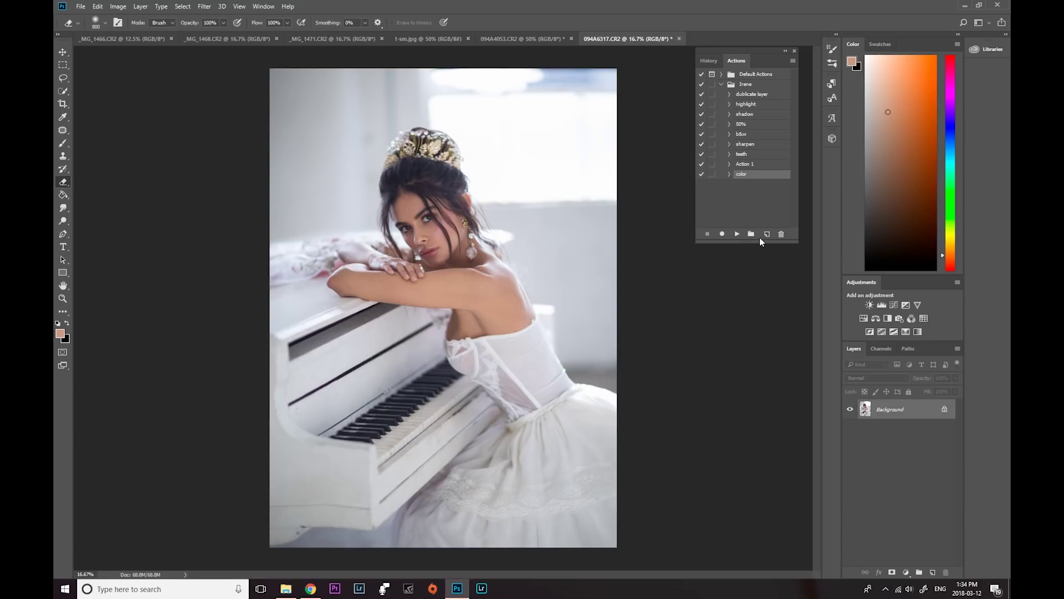
left_click(766, 234)
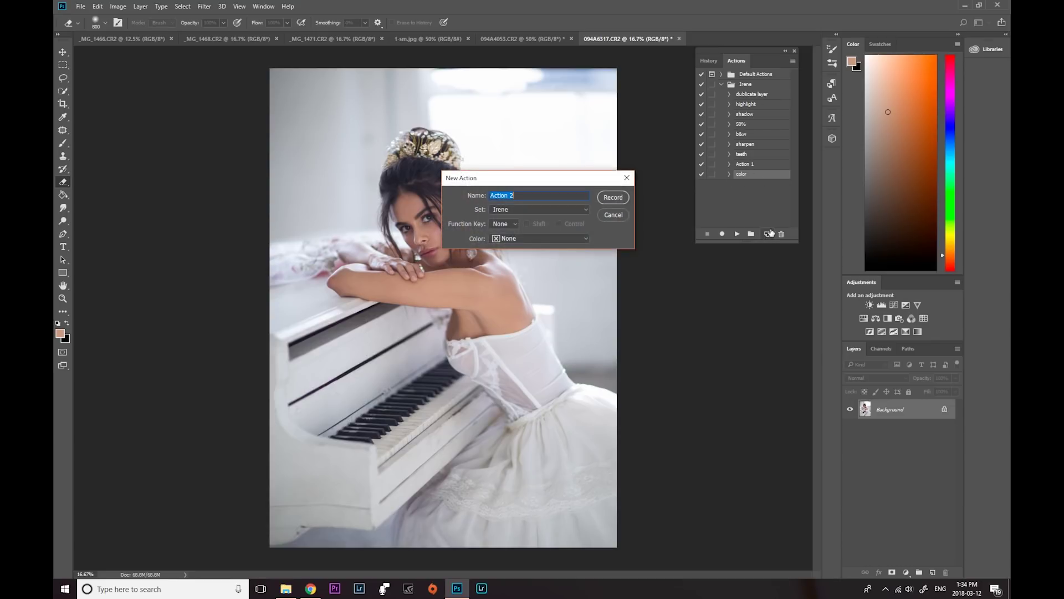
type("H")
left_click(625, 202)
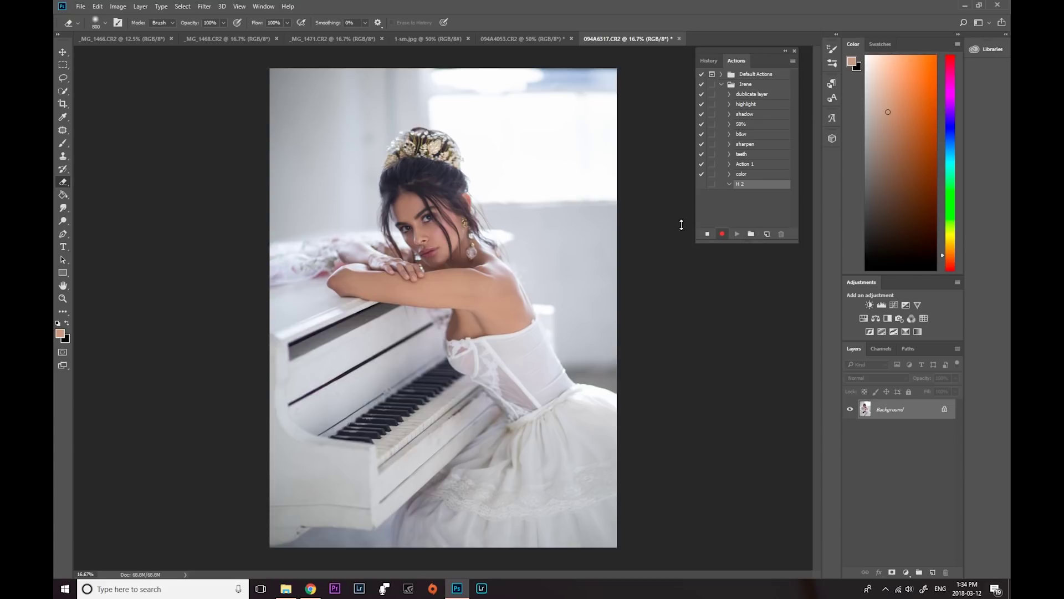
left_click(712, 233)
Record adding a Curves adjustment layer that brightens the midtones with its mask inverted to black, and stop the recording.
left_click(907, 572)
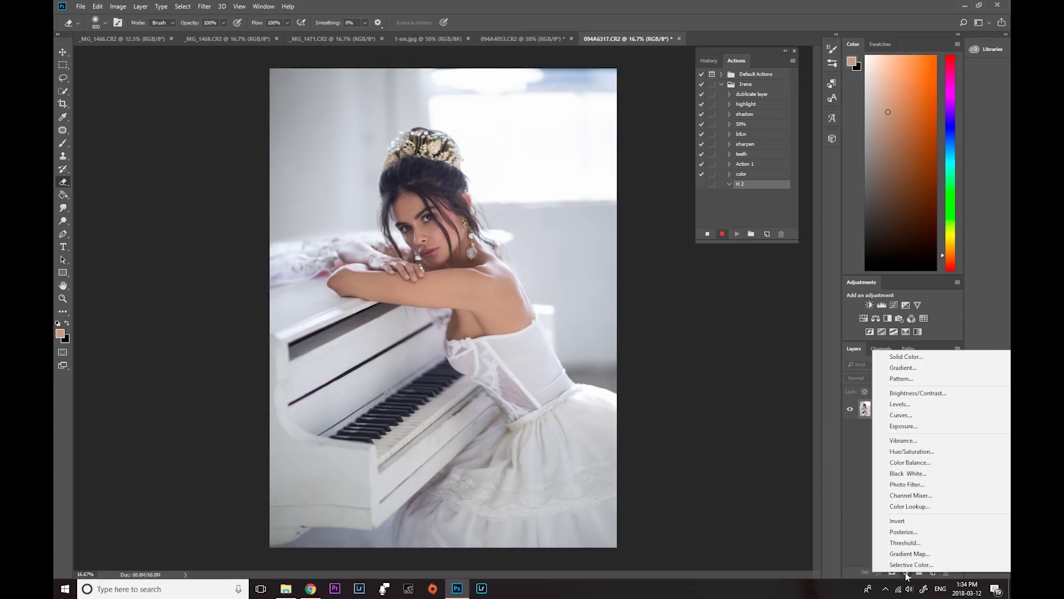
left_click(901, 416)
left_click_drag(710, 342, 705, 335)
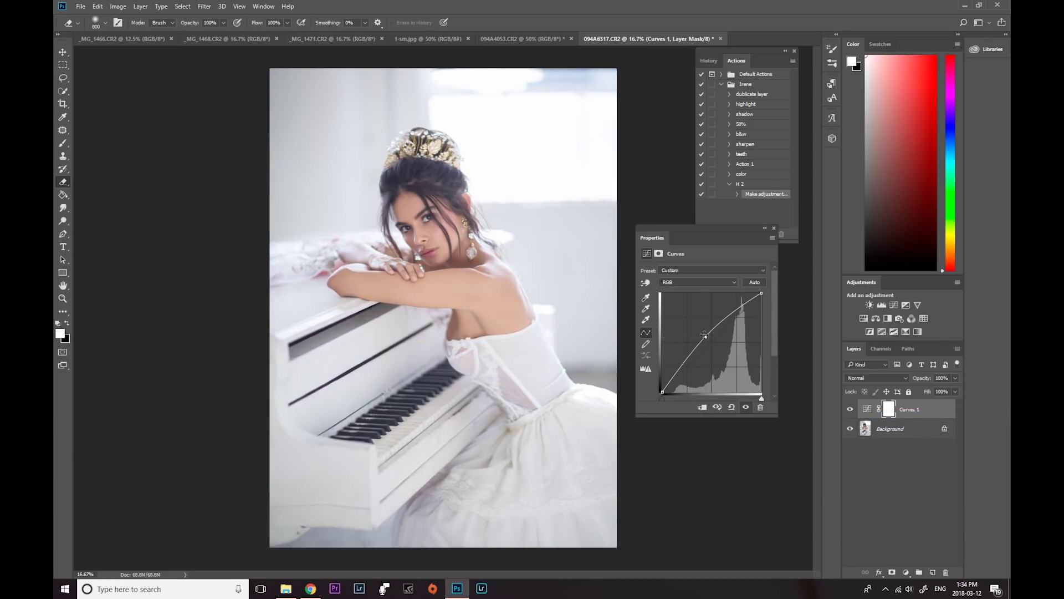
left_click(774, 229)
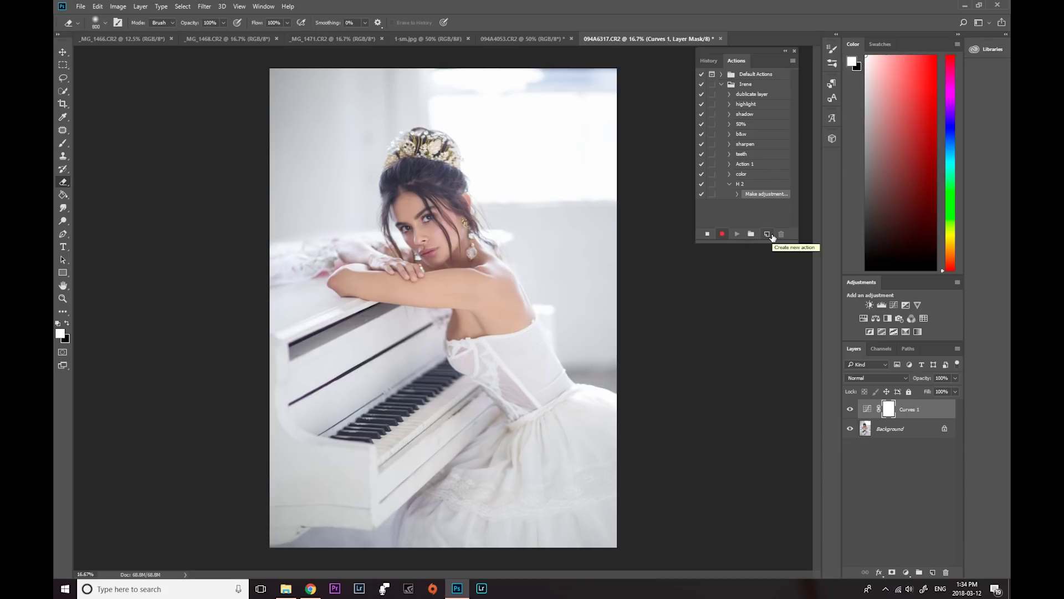
key("ctrl+i")
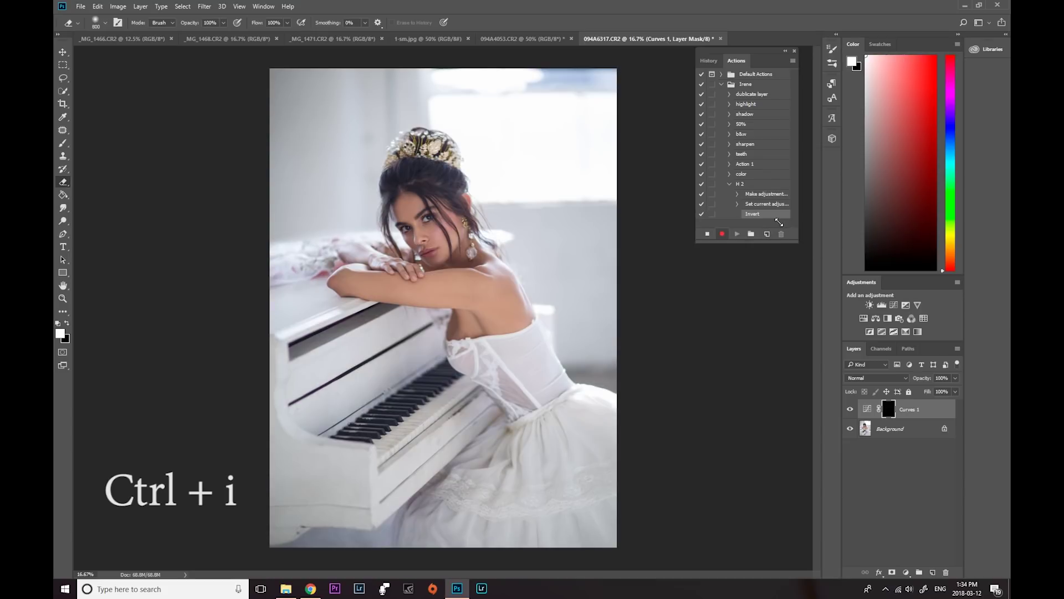
left_click(709, 234)
left_click(729, 184)
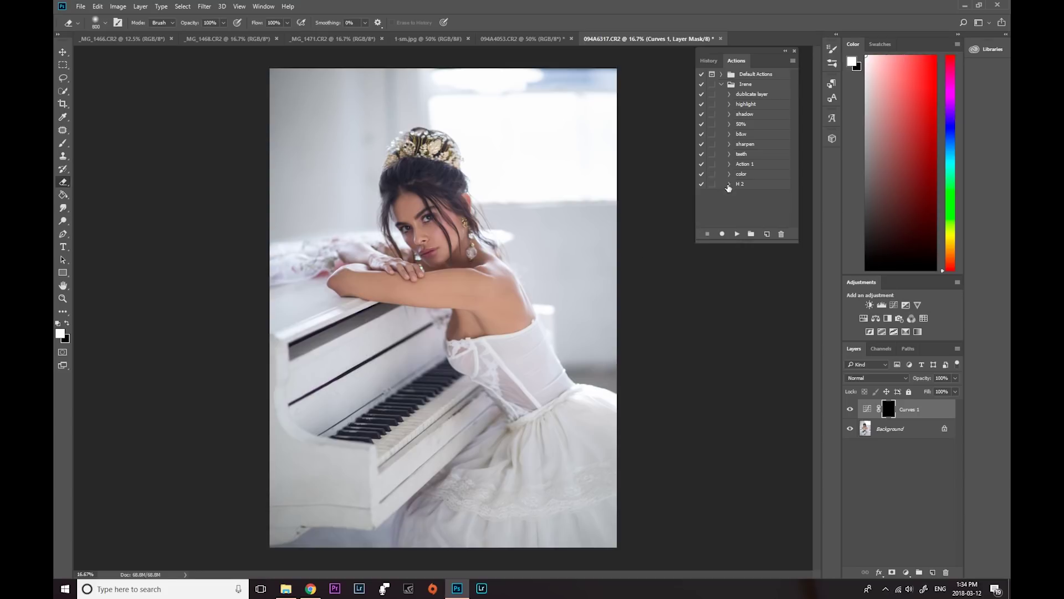
Delete the Curves 1 layer and play the H 2 action to recreate it.
left_click_drag(906, 410, 946, 572)
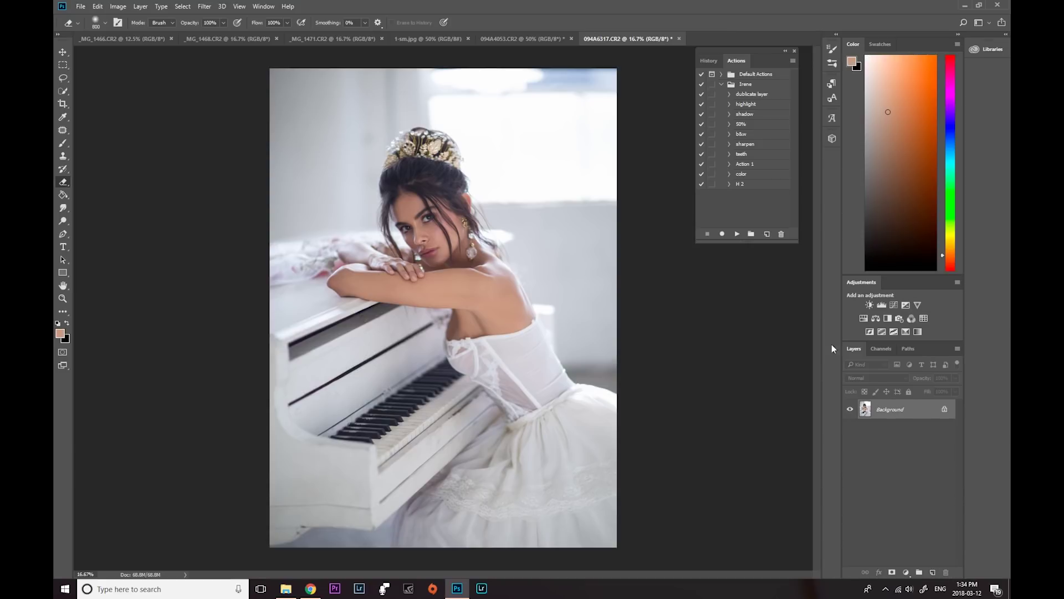
left_click(738, 184)
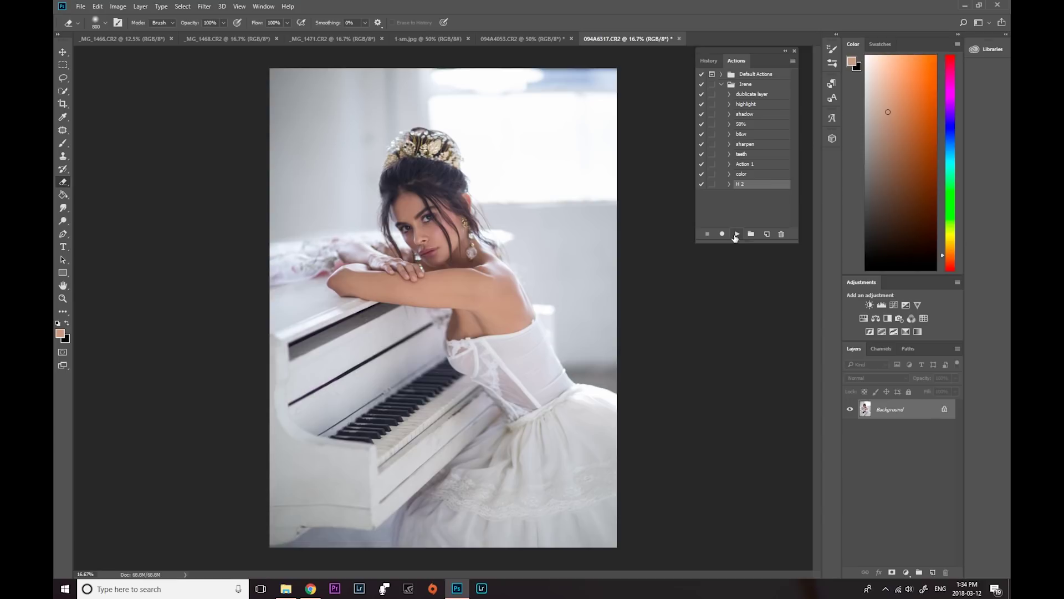
left_click(735, 235)
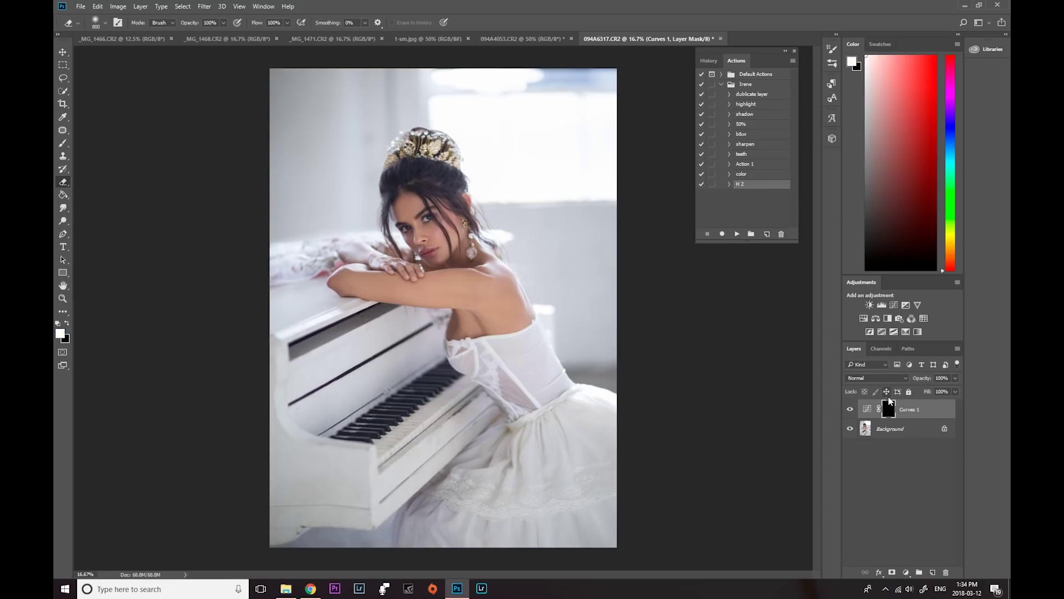
Brush highlights onto the face through the Curves 1 mask, reducing the brush size to 40 px.
left_click(67, 141)
left_click(63, 298)
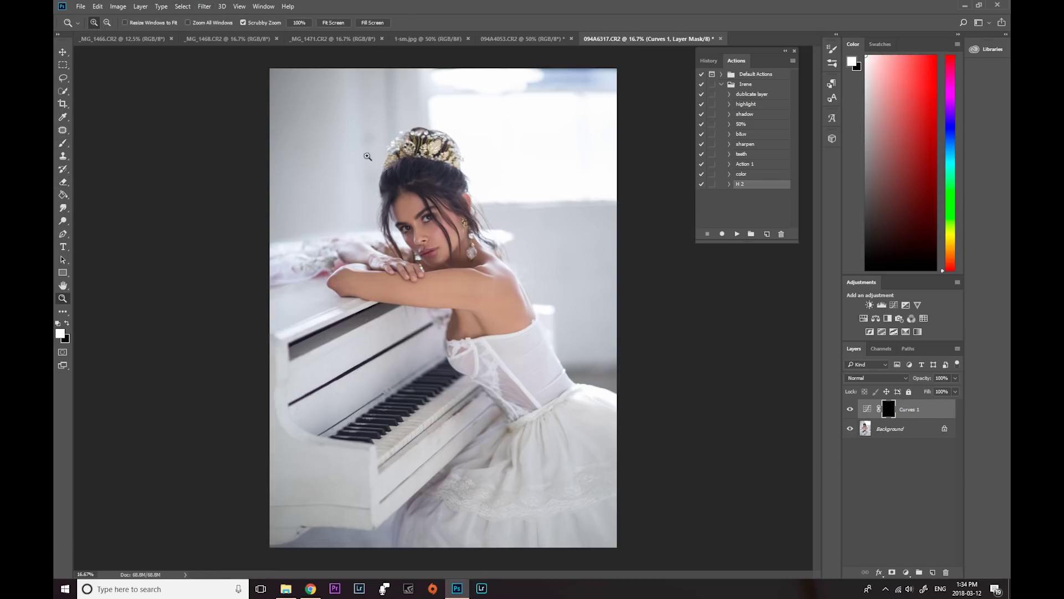
left_click(421, 217)
left_click(64, 147)
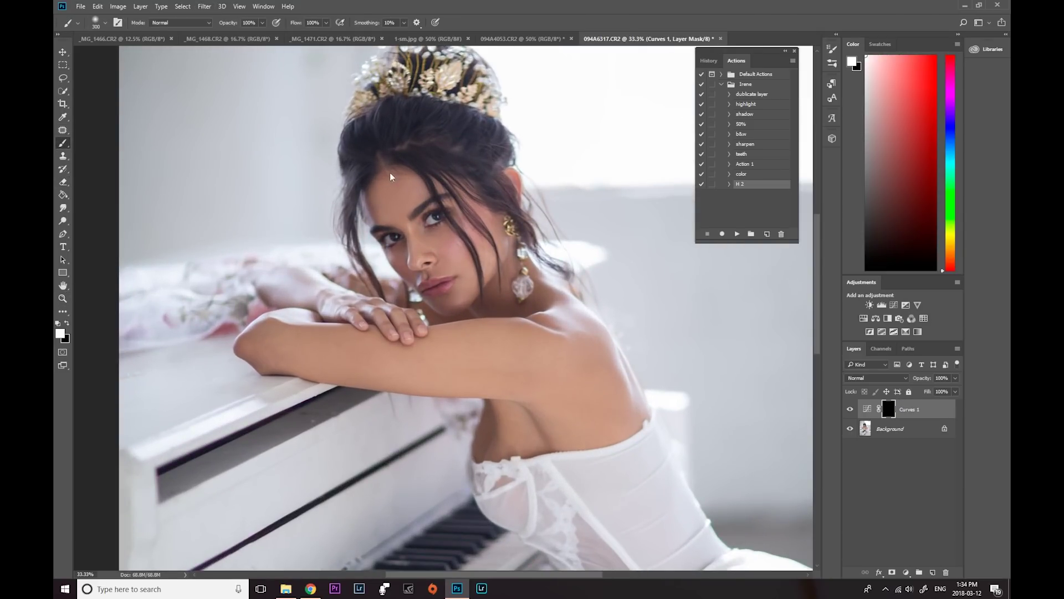
key("bracketleft")
key("bracketleft")
key("bracketleft")
key("bracketleft")
key("bracketleft")
key("bracketleft")
key("bracketleft")
key("bracketleft")
key("bracketleft")
key("bracketleft")
key("bracketleft")
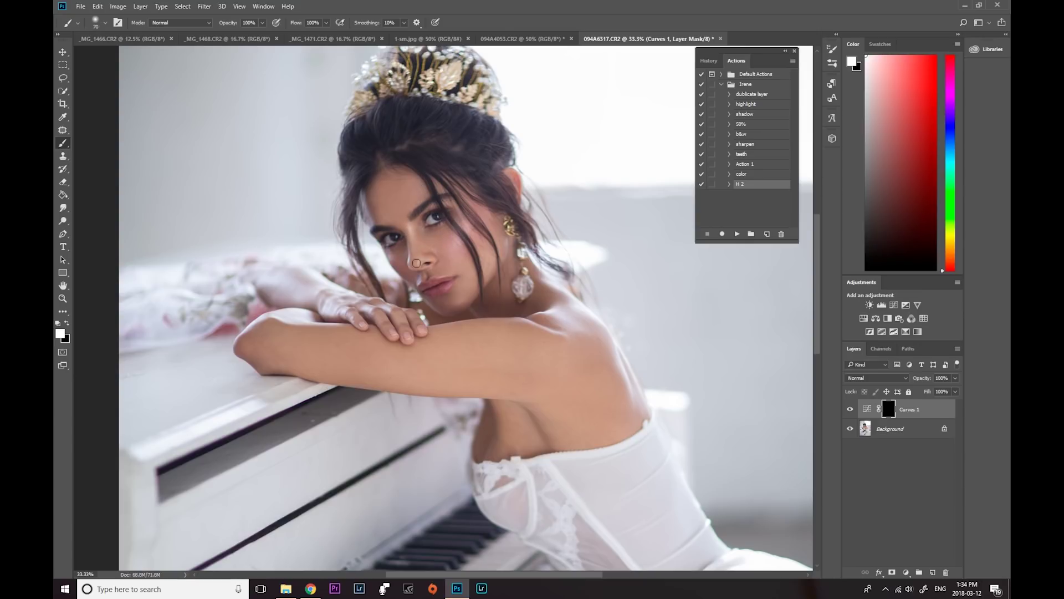
key("bracketleft")
Compare the image with the Curves 1 highlights hidden and shown, and delete that layer.
left_click(850, 409)
left_click(849, 409)
left_click(849, 410)
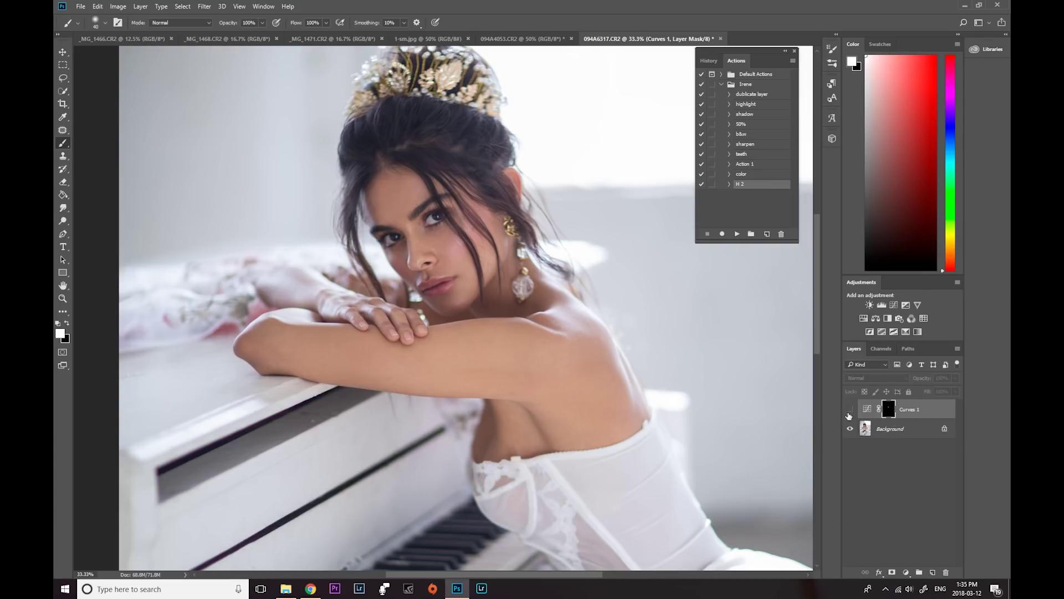
left_click_drag(915, 415, 945, 573)
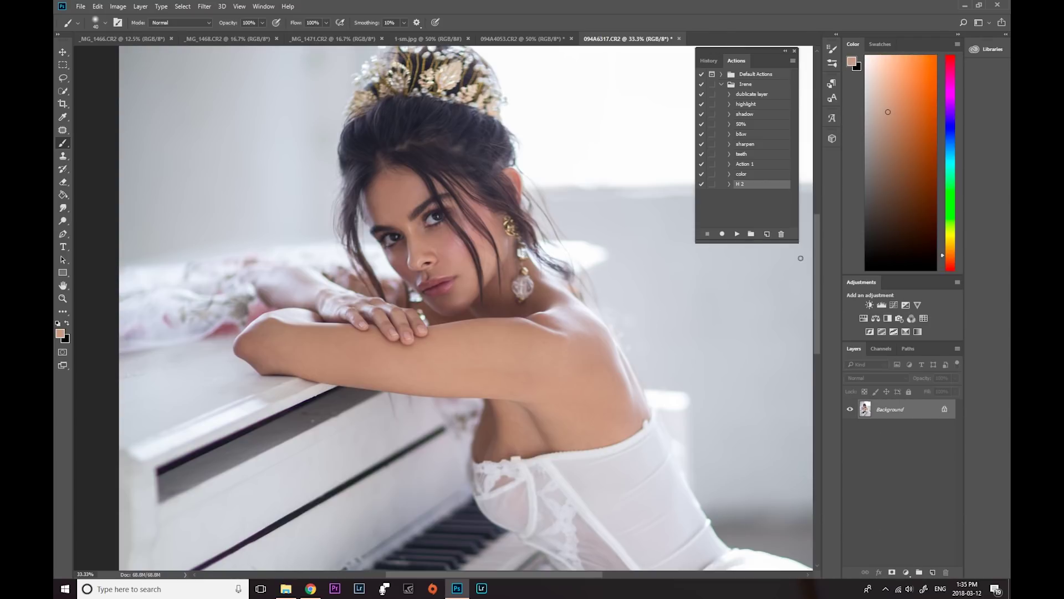
Create a new action named S 2 with no function key or color and start recording it.
left_click(766, 234)
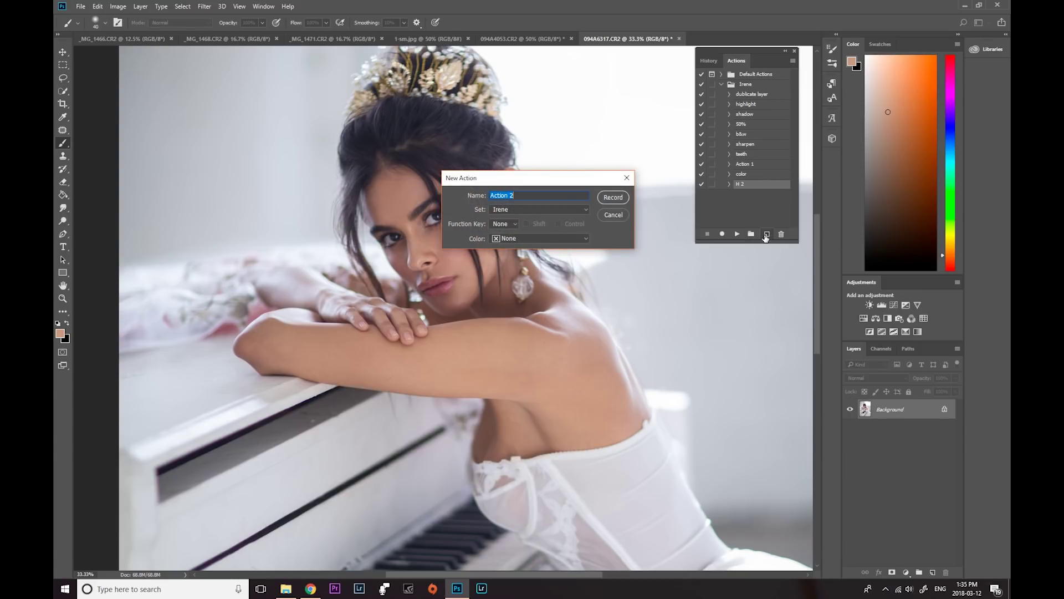
type("S")
left_click(611, 198)
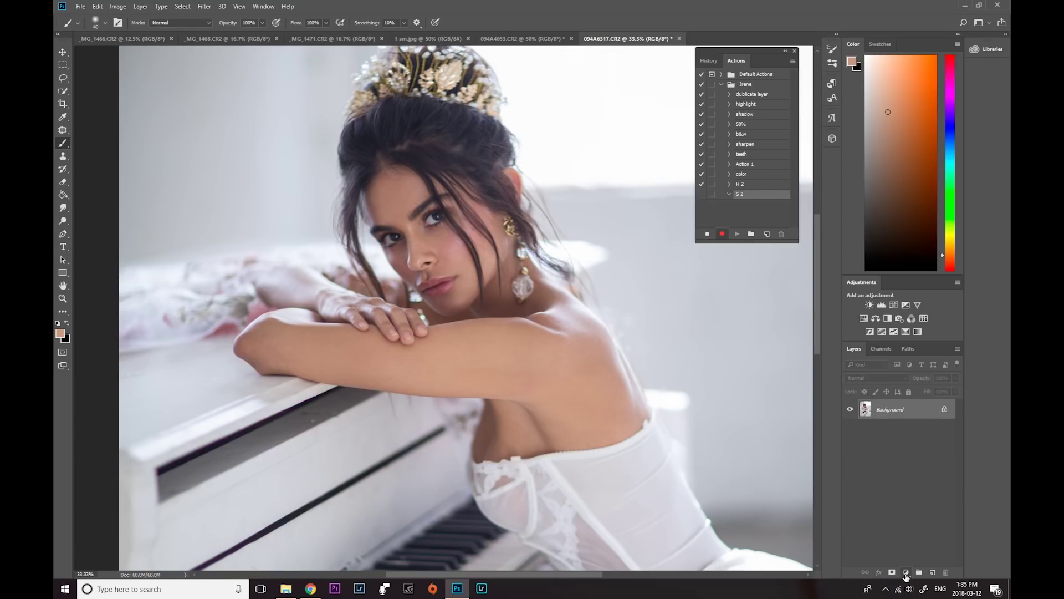
Record adding a Curves adjustment layer that darkens the image with its mask inverted to black, and stop the recording.
left_click(906, 572)
left_click(894, 420)
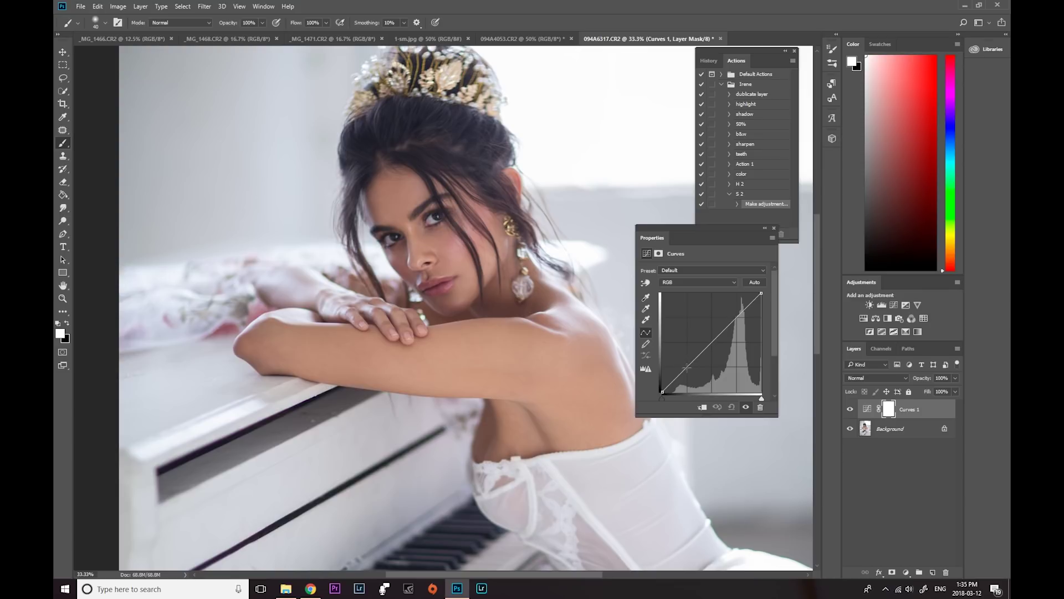
left_click_drag(686, 367, 689, 373)
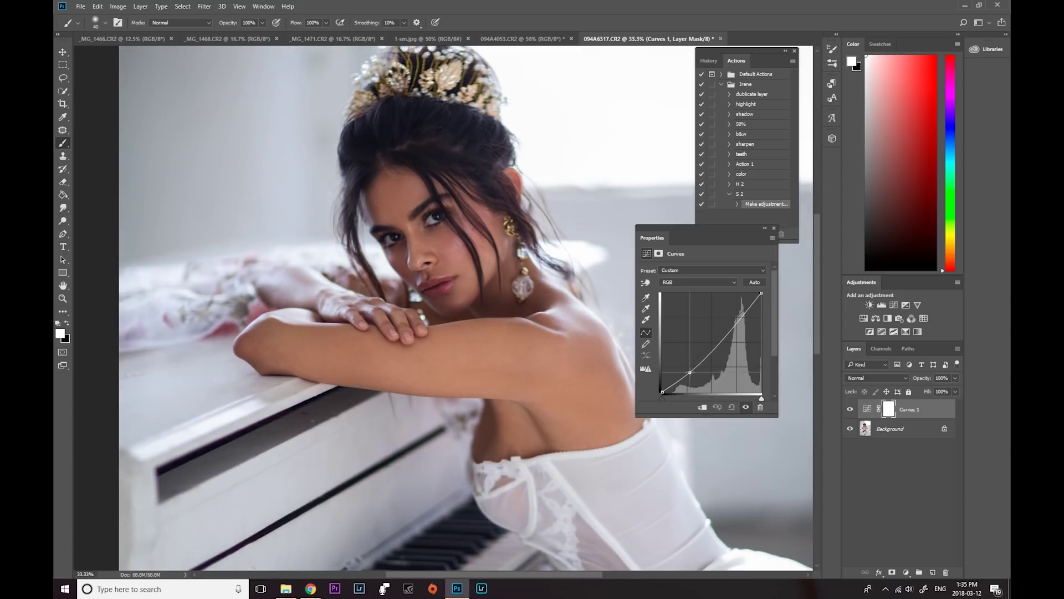
left_click(775, 229)
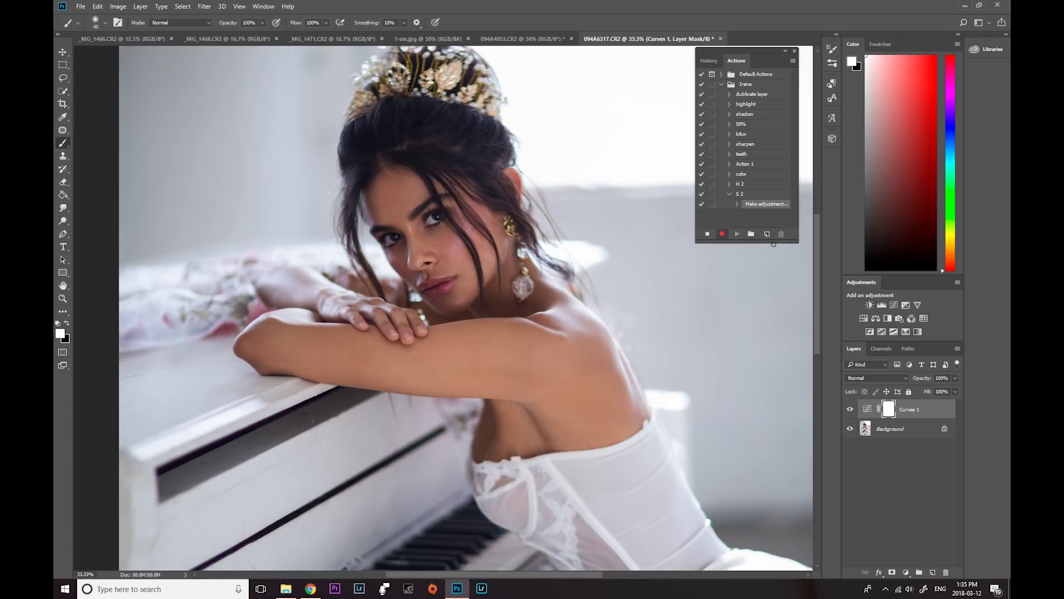
key("ctrl+i")
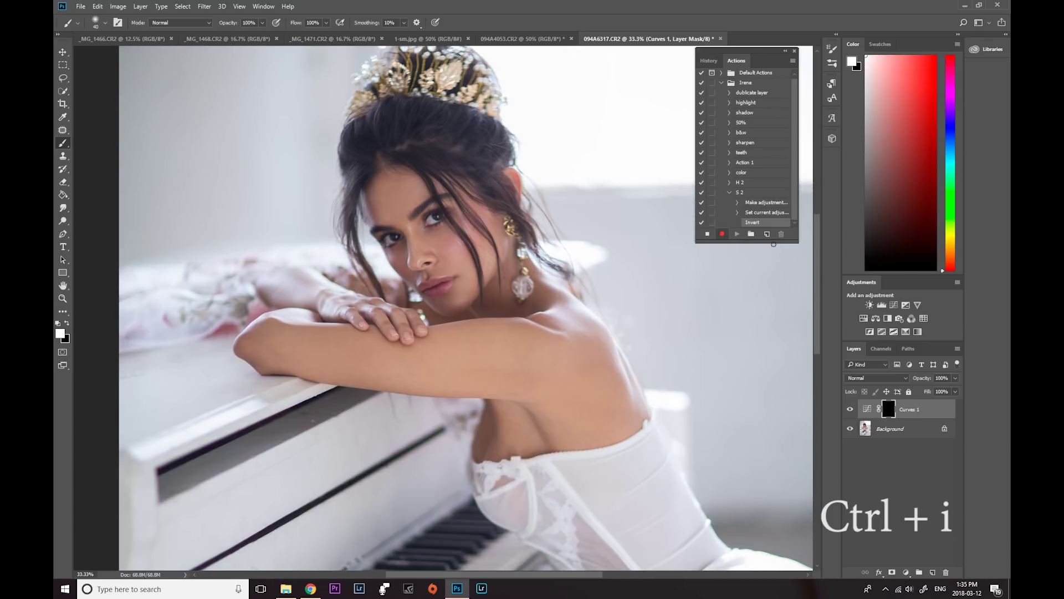
left_click(707, 234)
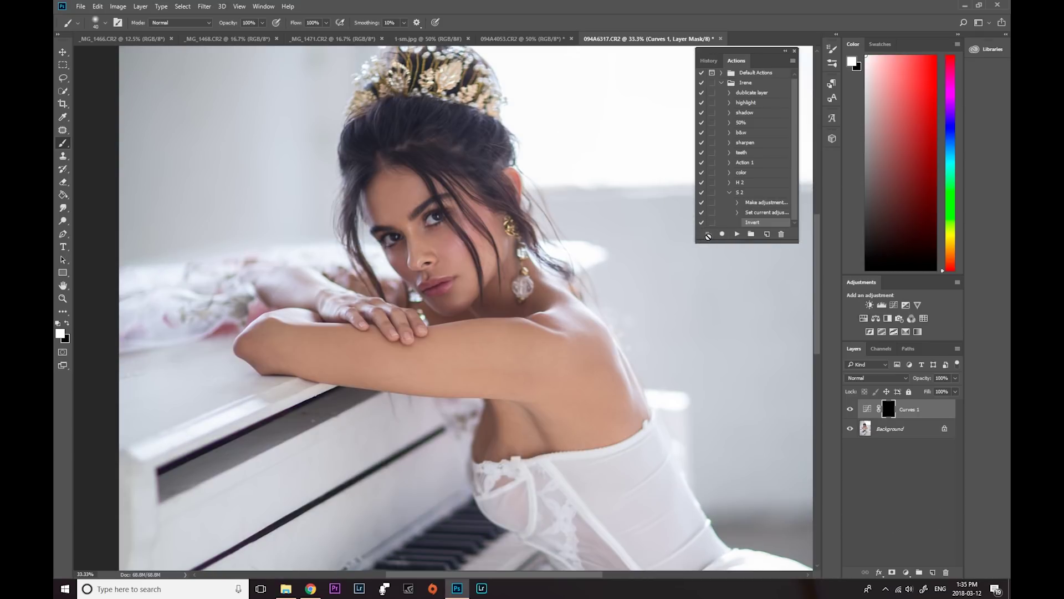
Delete the recorded Curves 1 layer and play the S 2 action to recreate it.
left_click_drag(909, 410, 946, 572)
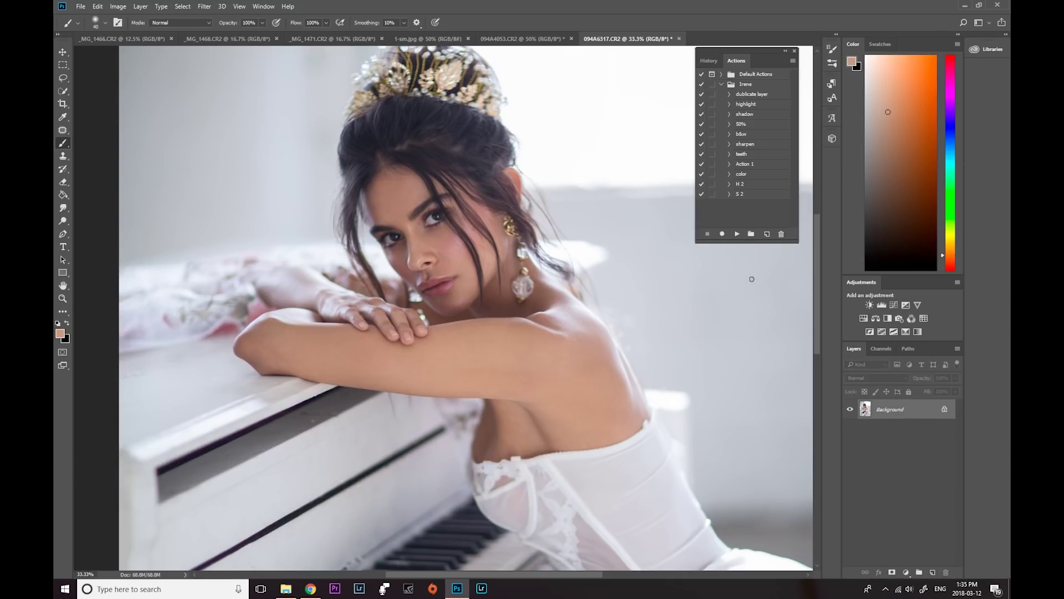
left_click(740, 194)
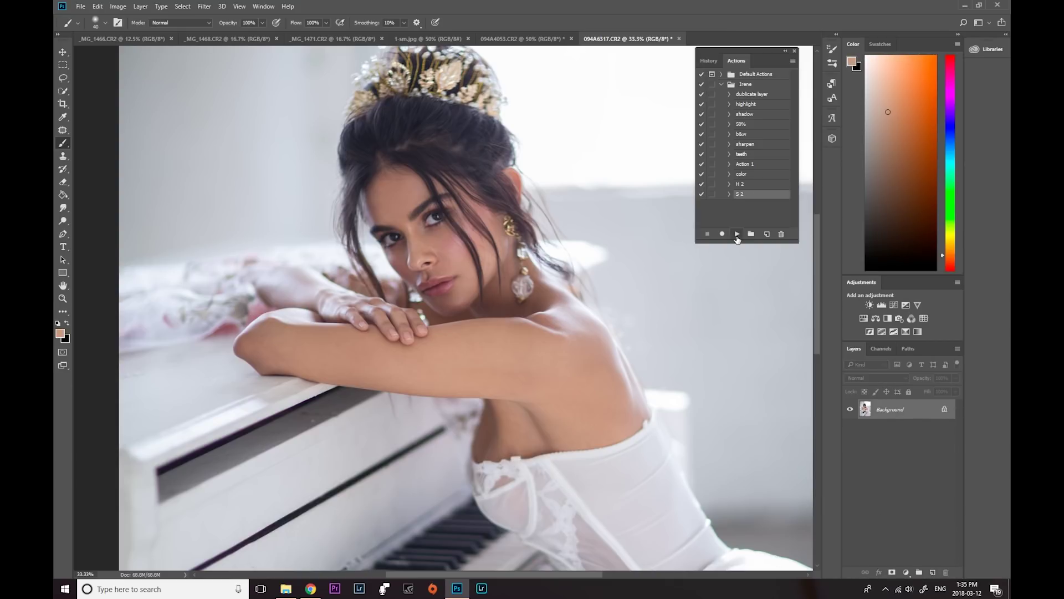
left_click(737, 235)
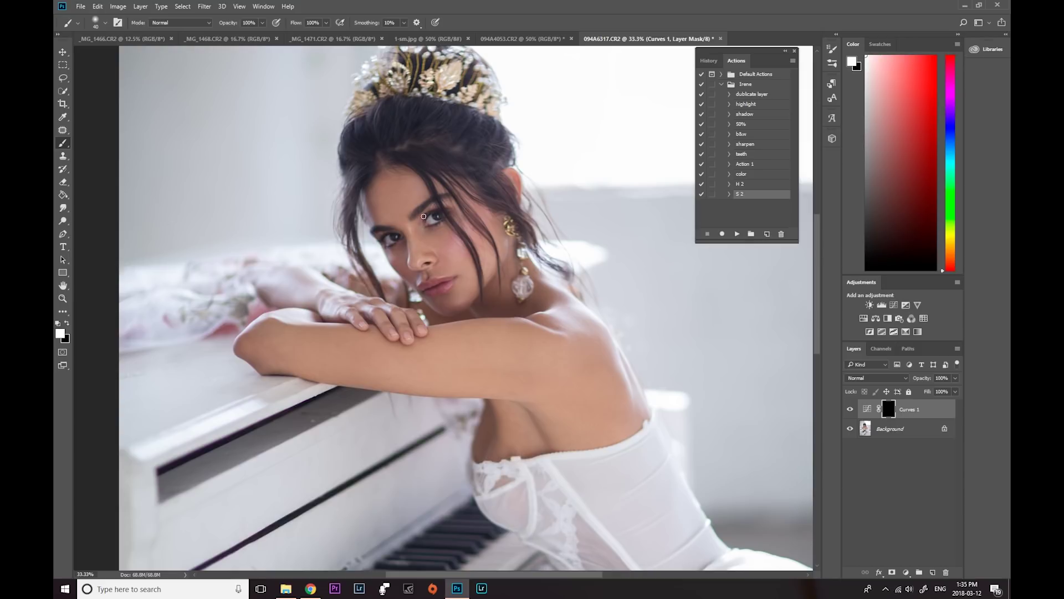
Brush shadows onto the hairline and face through the Curves 1 mask, using brush sizes of 125 px and 50 px.
key("bracketright")
key("bracketright")
key("bracketright")
key("bracketright")
key("bracketright")
key("bracketright")
key("bracketright")
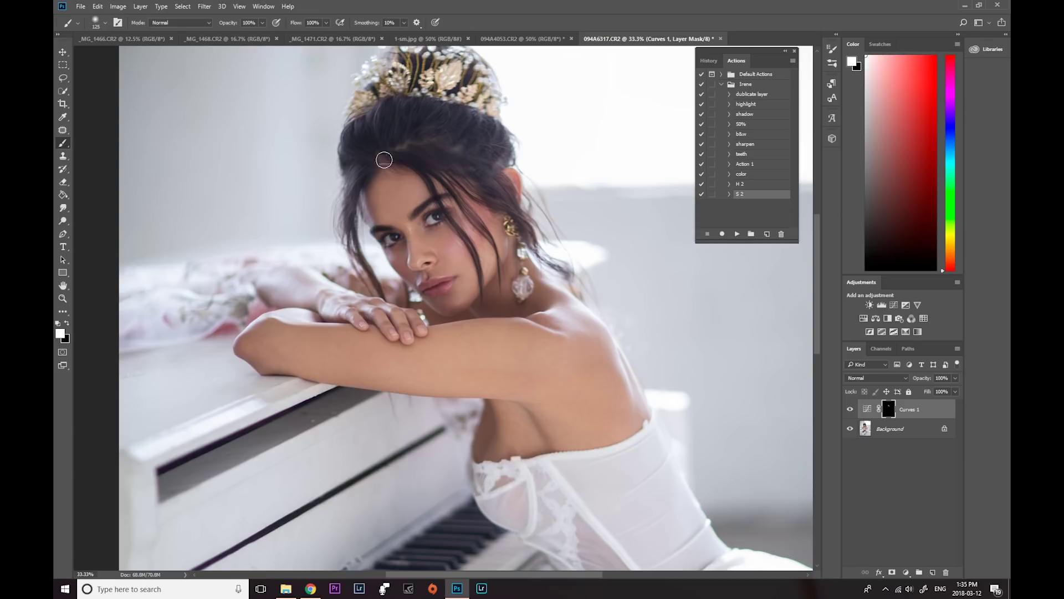
key("bracketleft")
key("bracketleft")
key("bracketleft")
key("bracketleft")
key("bracketleft")
key("bracketleft")
mouse_move(423, 270)
left_mouse_down()
mouse_move(452, 283)
mouse_move(443, 295)
left_mouse_up()
Compare the image with the Curves 1 shadows hidden and shown, and delete that layer.
left_click(850, 409)
left_click(850, 409)
left_click_drag(917, 413, 945, 571)
Delete the H 2 and S 2 actions and play the existing highlight action to add its masked Curves layer.
left_click_drag(741, 195, 782, 234)
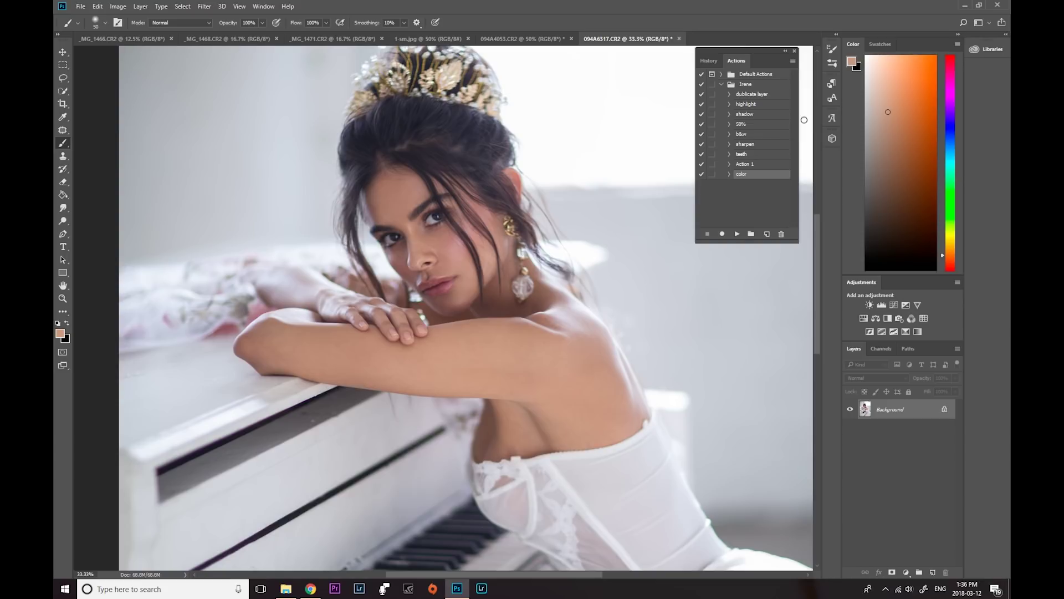
left_click(746, 105)
left_click(737, 234)
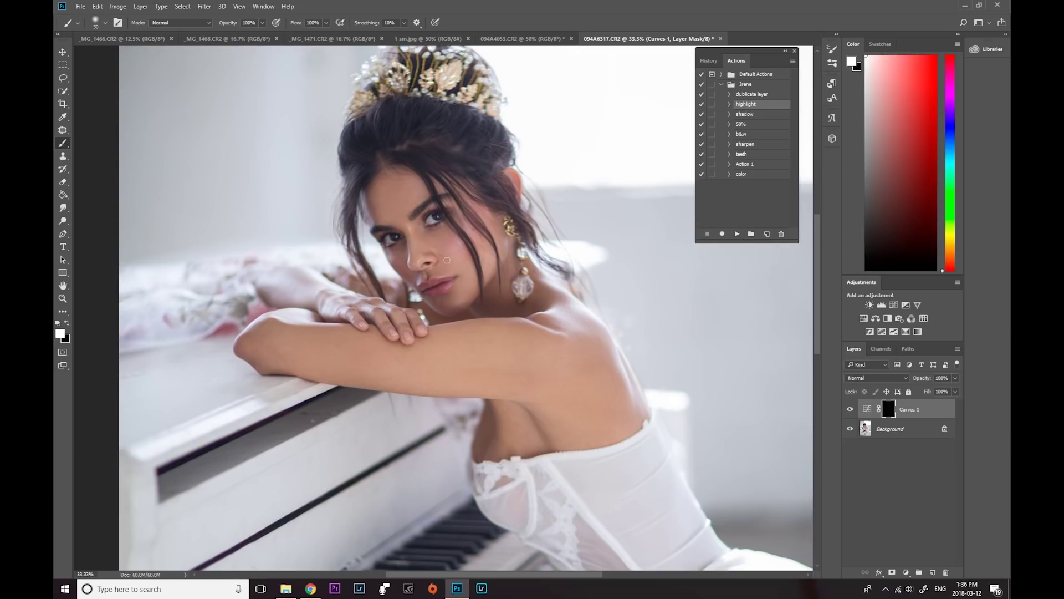
Brush highlights onto the face through the Curves 1 mask, varying the brush size up to 200 px.
key("bracketright")
key("bracketright")
key("bracketright")
key("bracketright")
key("bracketleft")
key("bracketleft")
key("bracketleft")
key("bracketleft")
key("bracketleft")
key("bracketright")
key("bracketright")
key("bracketright")
key("bracketright")
key("bracketright")
key("bracketright")
key("bracketleft")
key("bracketleft")
key("bracketleft")
key("bracketleft")
key("bracketleft")
key("bracketright")
key("bracketright")
key("bracketright")
key("bracketright")
key("bracketright")
key("bracketright")
key("bracketright")
key("bracketleft")
key("bracketleft")
key("bracketleft")
key("bracketright")
key("bracketright")
key("bracketright")
key("bracketright")
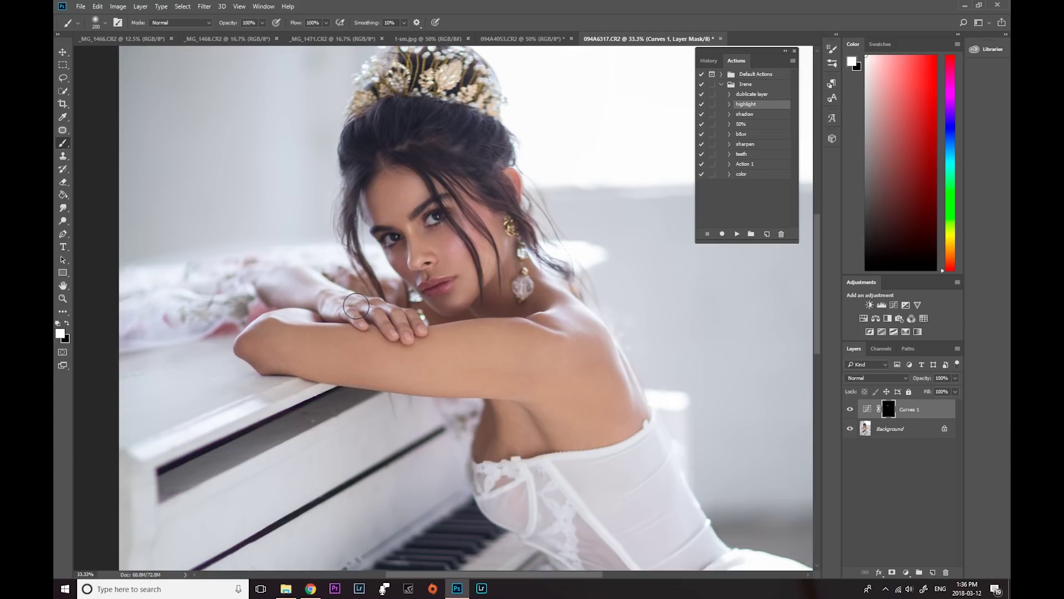
Brush highlights onto the hand and wrist in the Curves 1 mask, reducing the brush size to 70 px.
mouse_move(356, 306)
left_mouse_down()
mouse_move(347, 296)
mouse_move(369, 280)
left_mouse_up()
key("bracketleft")
key("bracketleft")
key("bracketleft")
key("bracketleft")
key("bracketleft")
key("bracketright")
key("bracketright")
key("bracketleft")
key("bracketleft")
key("bracketleft")
key("bracketleft")
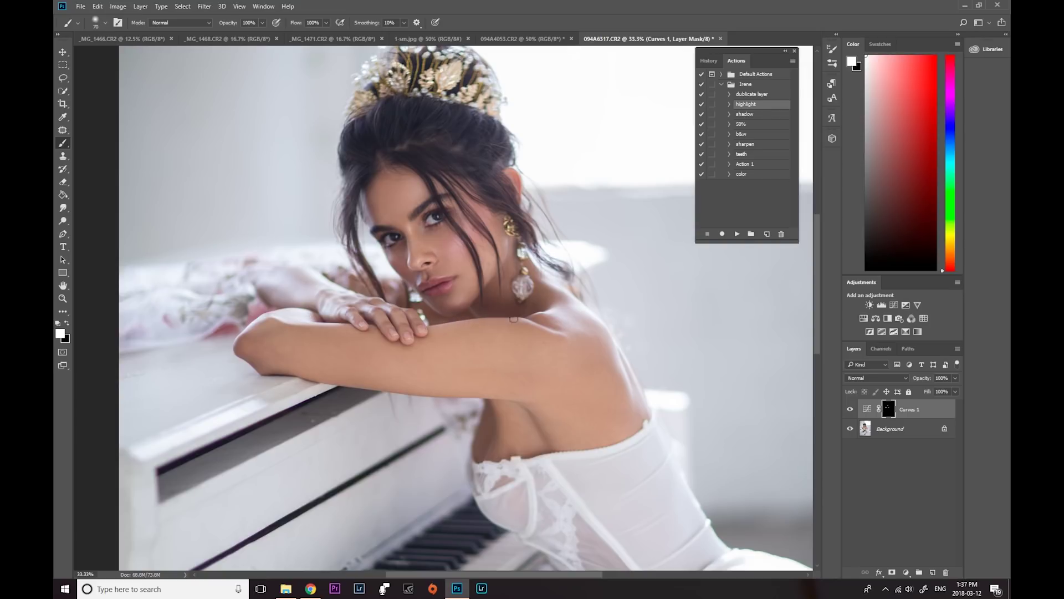
Brush highlights onto the shoulder and upper arm in the Curves 1 mask, enlarging the brush to 200 px.
key("bracketright")
key("bracketright")
key("bracketright")
key("bracketright")
key("bracketright")
key("bracketright")
key("bracketright")
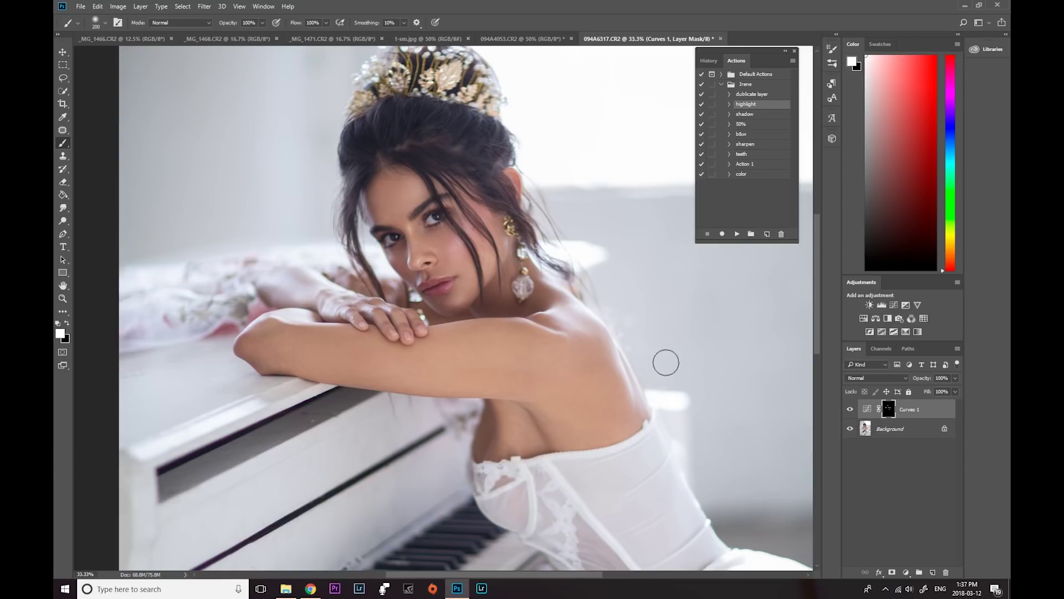
key("bracketleft")
key("bracketleft")
key("bracketleft")
key("bracketleft")
key("bracketleft")
key("bracketleft")
key("bracketleft")
key("bracketleft")
key("bracketleft")
key("bracketleft")
key("bracketleft")
Compare the full image with the Curves 1 highlights repeatedly hidden and shown.
key("e")
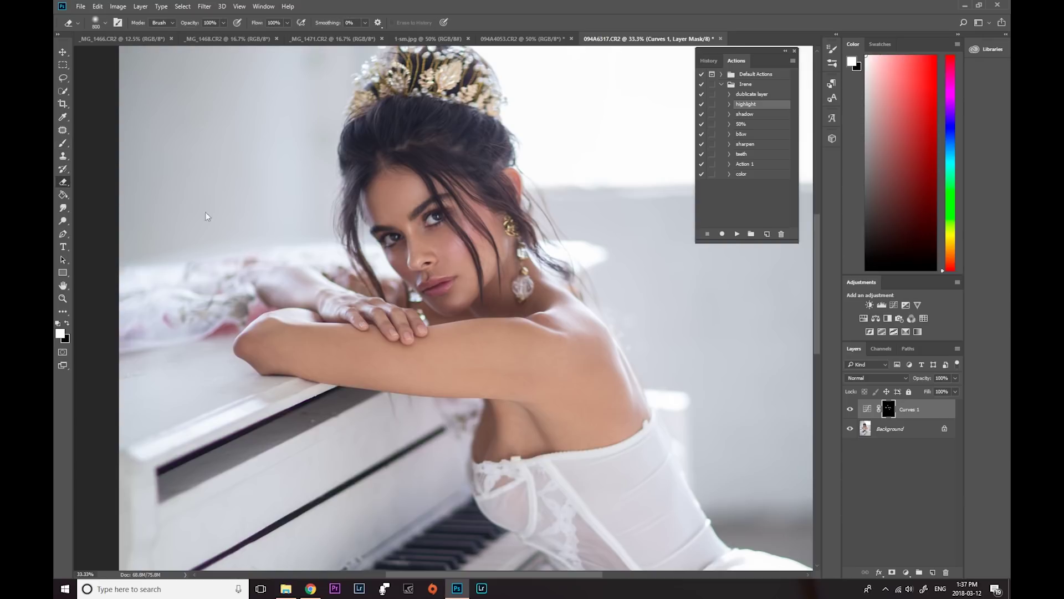
key("s")
key("ctrl+minus")
key("ctrl+minus")
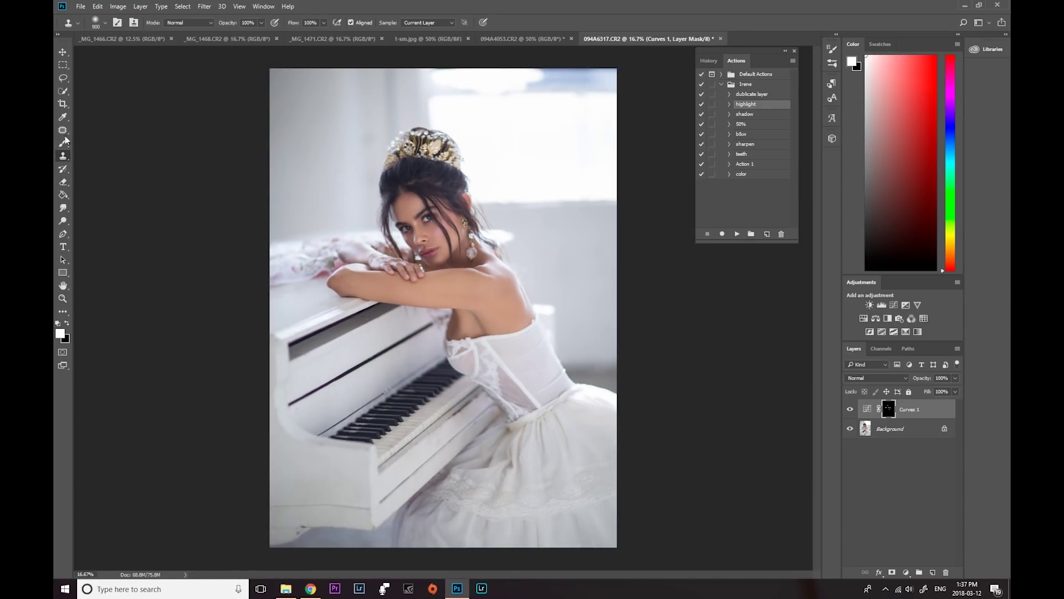
key("b")
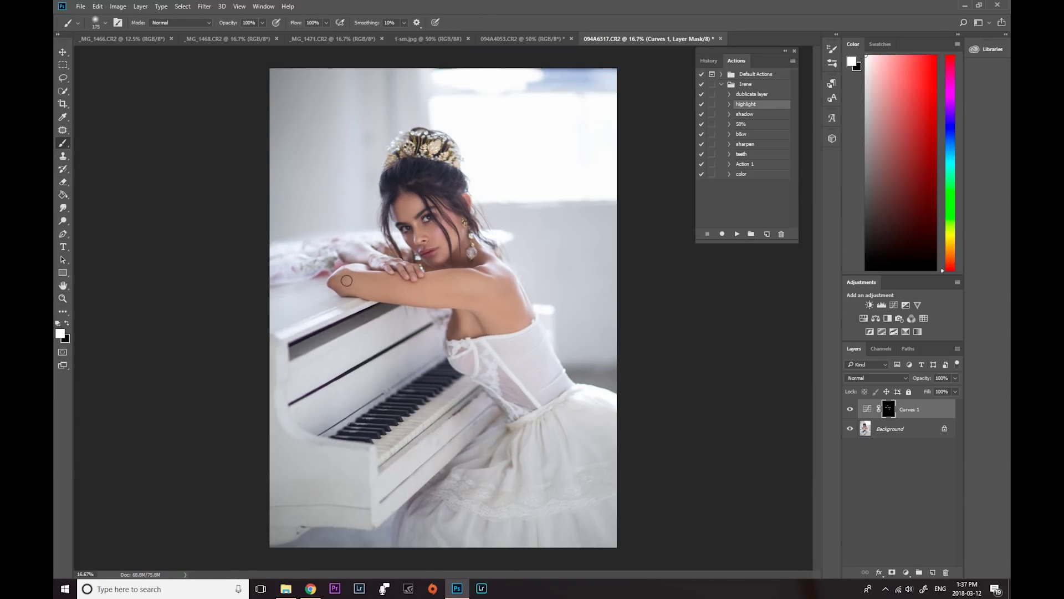
left_click(851, 410)
left_click(852, 411)
left_click(852, 411)
left_click(852, 412)
left_click(853, 413)
left_click(853, 413)
Lower the opacity of the Curves 1 highlights layer slightly, comparing the image with the layer hidden and shown.
left_click(955, 378)
left_click_drag(953, 392, 948, 392)
left_click(851, 410)
left_click(850, 411)
left_click(956, 378)
left_click_drag(944, 393, 944, 393)
left_click(851, 411)
left_click(851, 410)
left_click(851, 411)
left_click(851, 410)
Play the shadow action directly above the Background layer to add a masked darkening Curves layer.
left_click(890, 432)
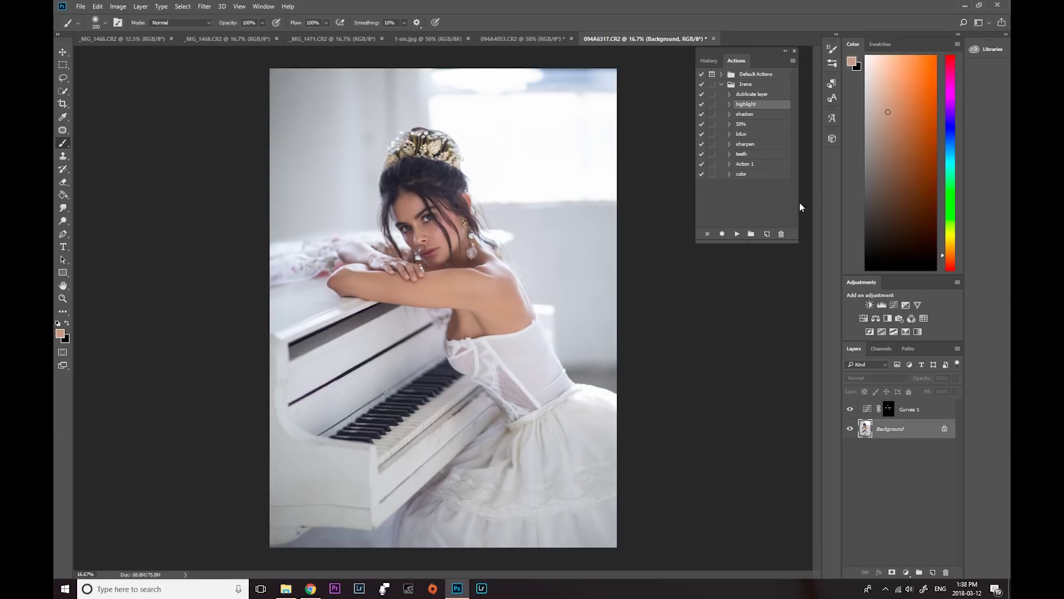
left_click(743, 115)
left_click(737, 234)
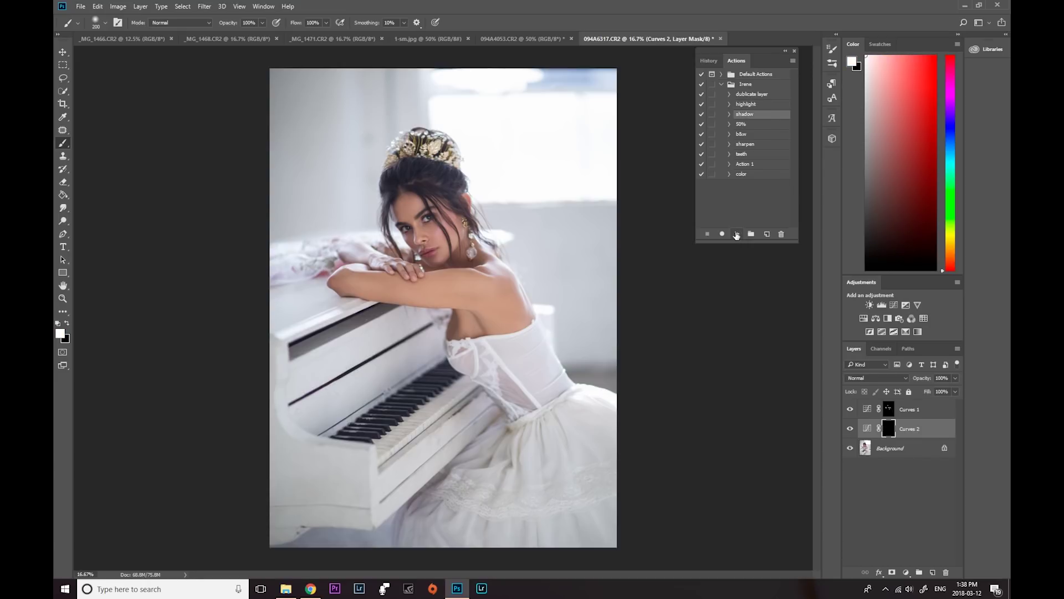
Brush shadows along the underside of the forearm and below the arm in the Curves 2 mask with a 175 px brush.
left_click(63, 298)
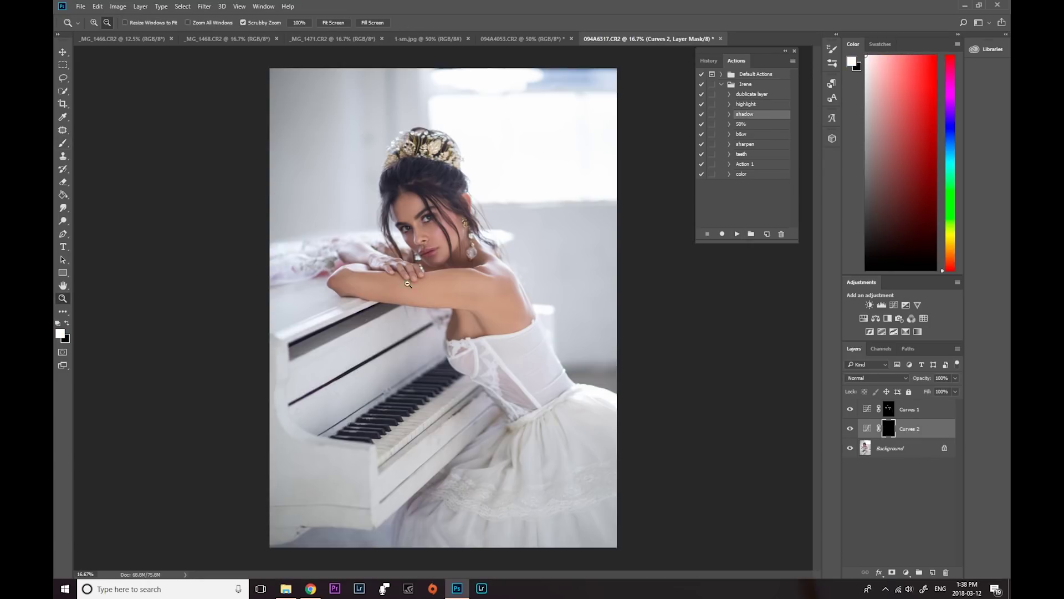
left_click(63, 143)
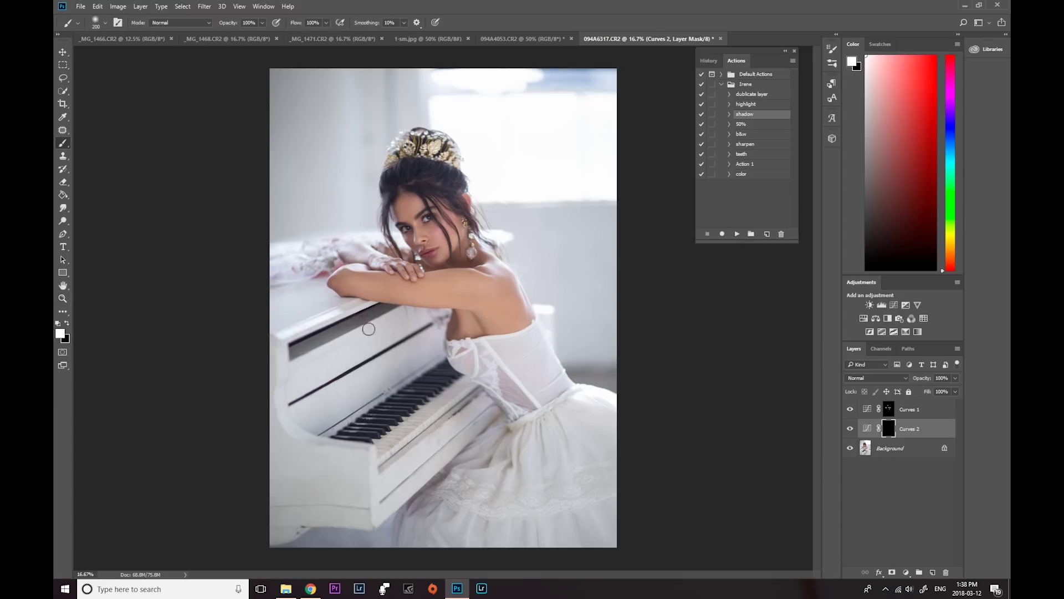
key("bracketleft")
mouse_move(344, 296)
left_mouse_down()
mouse_move(467, 305)
mouse_move(348, 290)
mouse_move(423, 300)
mouse_move(489, 324)
left_mouse_up()
key("bracketright")
key("bracketright")
key("bracketright")
key("bracketright")
key("bracketright")
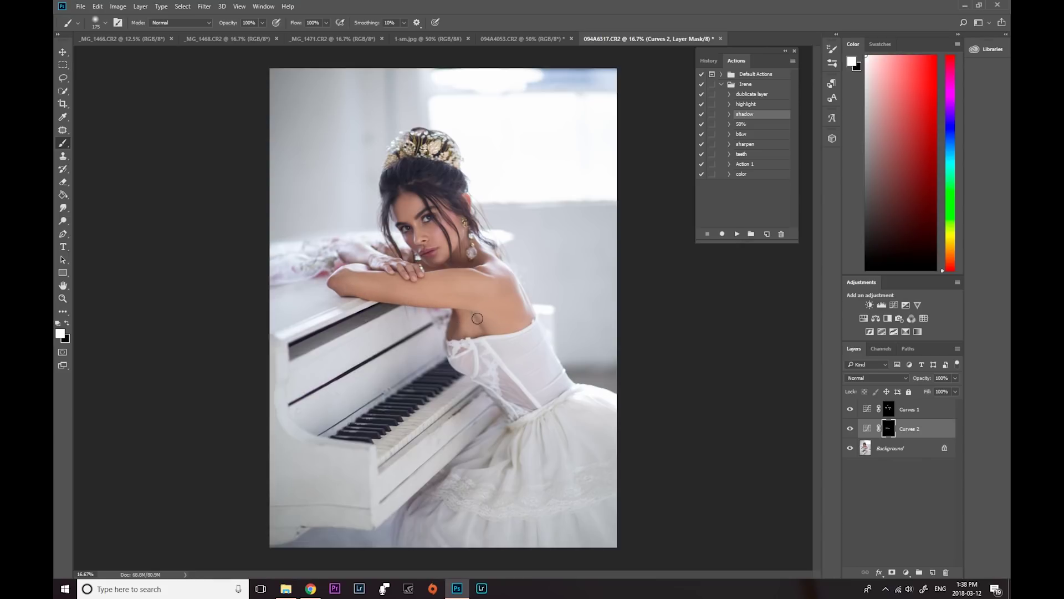
Brush shadows along the shoulder and edge of the back in the Curves 2 mask, adjusting the brush size.
key("bracketleft")
key("bracketleft")
key("bracketleft")
key("bracketleft")
key("bracketleft")
key("bracketleft")
key("bracketright")
left_click_drag(520, 293, 544, 338)
key("Return")
key("Return")
key("bracketright")
key("bracketright")
key("bracketright")
Erase excess shadow along the upper arm in the Curves 2 mask with a large soft eraser.
key("e")
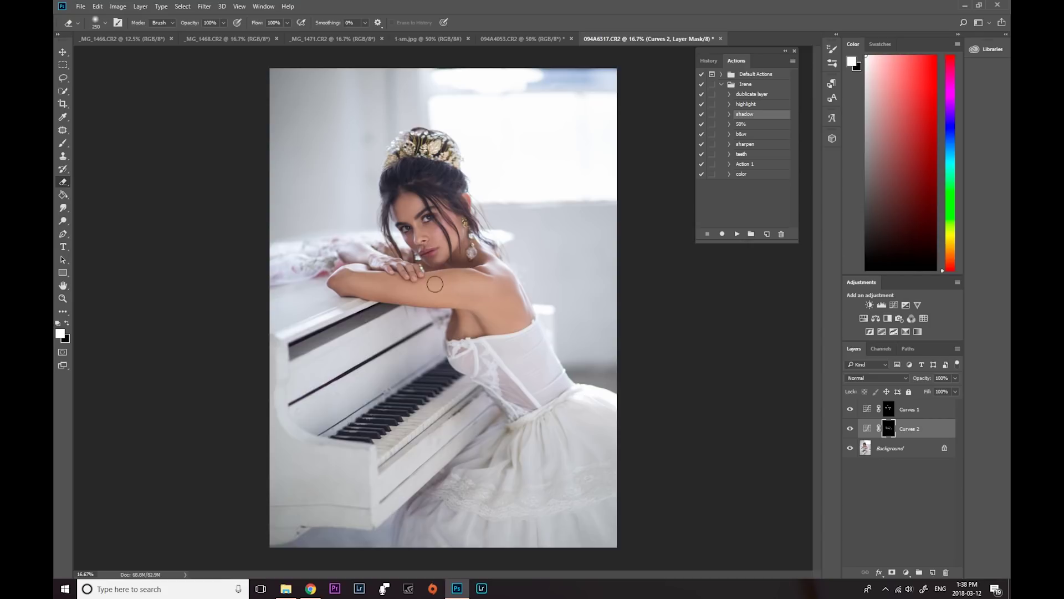
key("bracketright")
Brush fine shadows around the eyes in the Curves 2 mask with a very small brush.
left_click(63, 300)
left_click(430, 238)
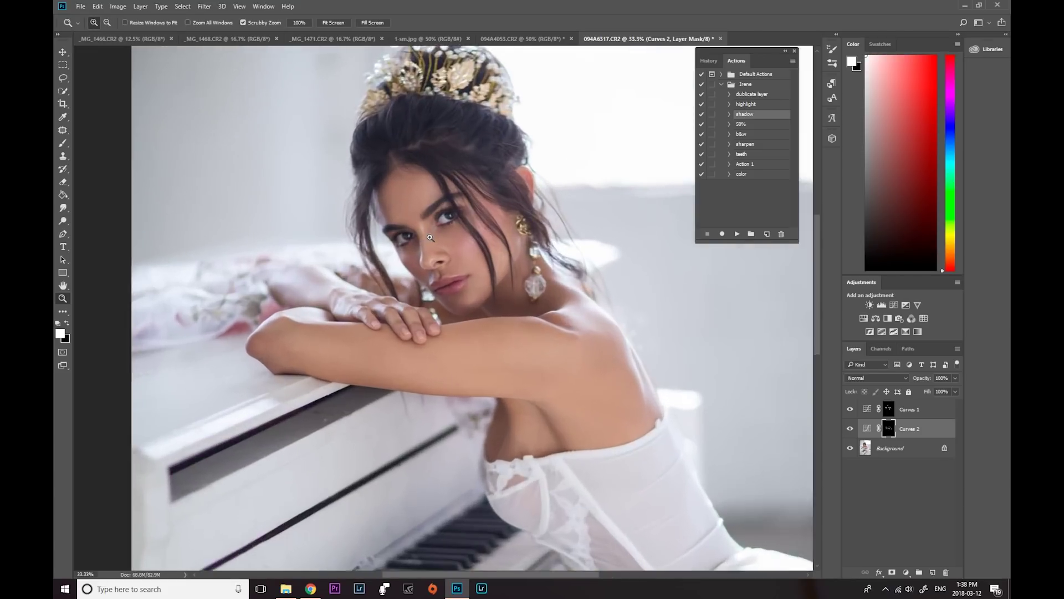
left_click(431, 237)
left_click(62, 144)
key("bracketleft")
key("bracketleft")
key("bracketleft")
key("bracketleft")
key("bracketleft")
key("bracketleft")
key("bracketleft")
key("bracketleft")
key("bracketleft")
key("bracketleft")
key("bracketleft")
key("bracketleft")
key("bracketleft")
key("bracketleft")
key("bracketleft")
key("bracketleft")
key("bracketleft")
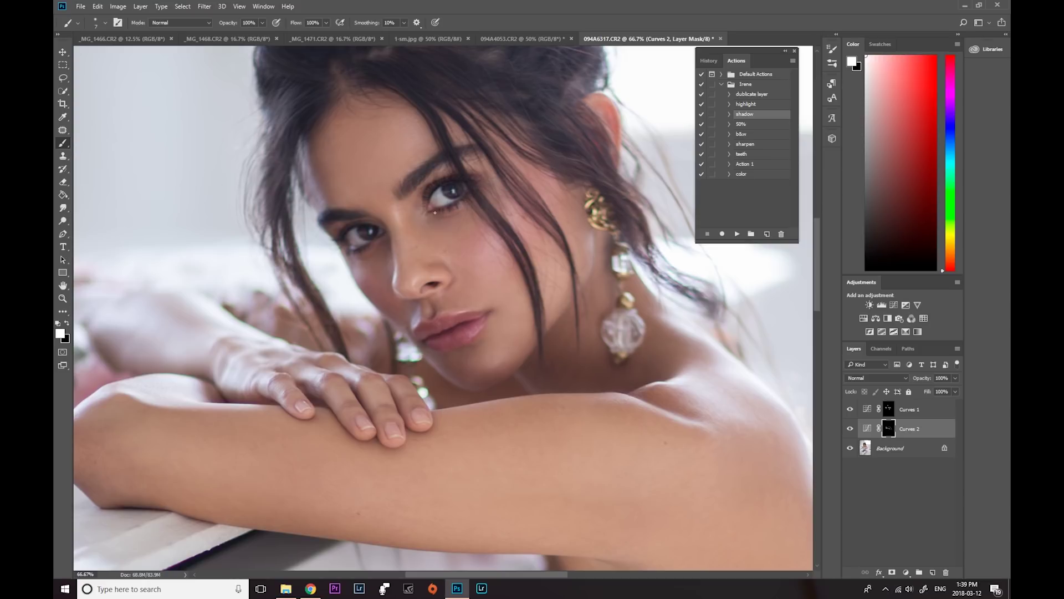
Brush shadows around the nose and cheek in the Curves 2 mask, varying the brush size for fine details.
key("bracketright")
key("bracketright")
key("bracketright")
key("bracketright")
key("bracketright")
key("bracketleft")
key("bracketleft")
key("bracketright")
key("bracketleft")
key("bracketleft")
key("bracketleft")
key("bracketleft")
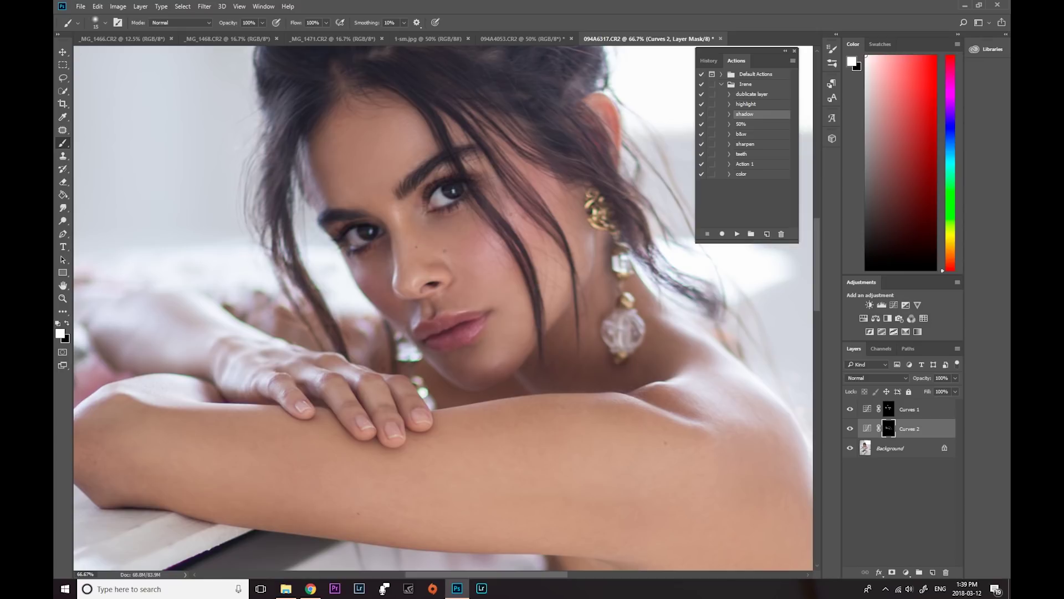
key("bracketleft")
Brush shadows below the lower lip in the Curves 2 mask with a 40 px brush.
key("bracketright")
key("bracketright")
key("bracketright")
key("bracketright")
key("bracketright")
key("bracketright")
key("bracketright")
key("bracketleft")
key("bracketleft")
key("bracketleft")
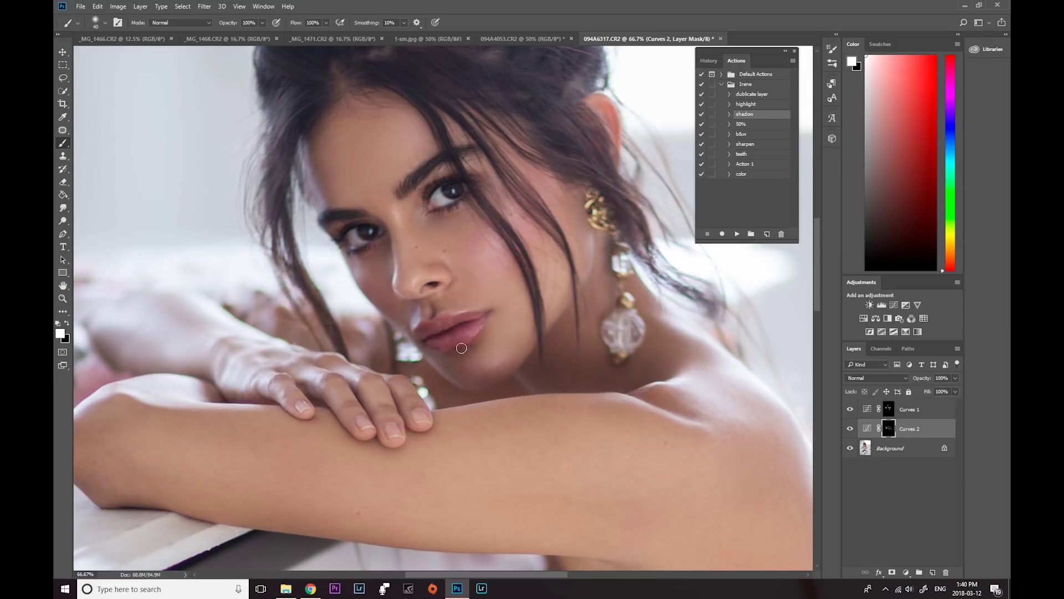
Darken the lips and the area around them in the Curves 2 mask, varying the brush size up to 100 px.
key("bracketright")
key("bracketright")
key("bracketright")
key("bracketright")
key("bracketleft")
key("bracketleft")
key("bracketleft")
key("bracketleft")
key("bracketright")
key("bracketright")
key("bracketright")
key("bracketright")
key("bracketright")
key("bracketright")
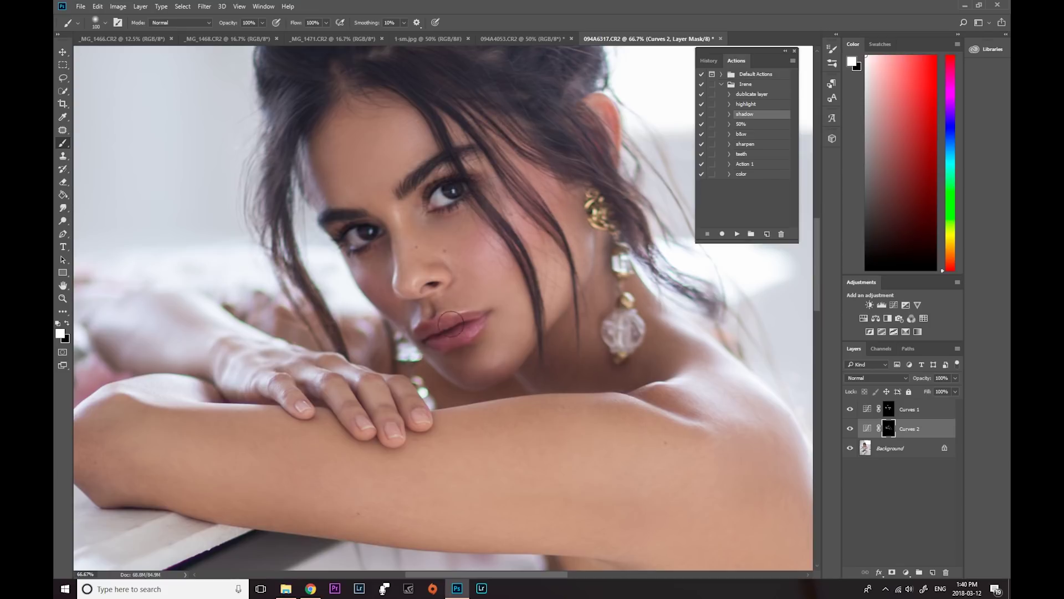
key("bracketleft")
key("bracketleft")
key("bracketleft")
key("bracketleft")
key("bracketleft")
key("bracketleft")
key("bracketleft")
Lower the opacity of the Curves 2 shadows layer to 70%, comparing the image with the layer hidden and shown.
left_click(63, 299)
left_click(306, 177, "alt")
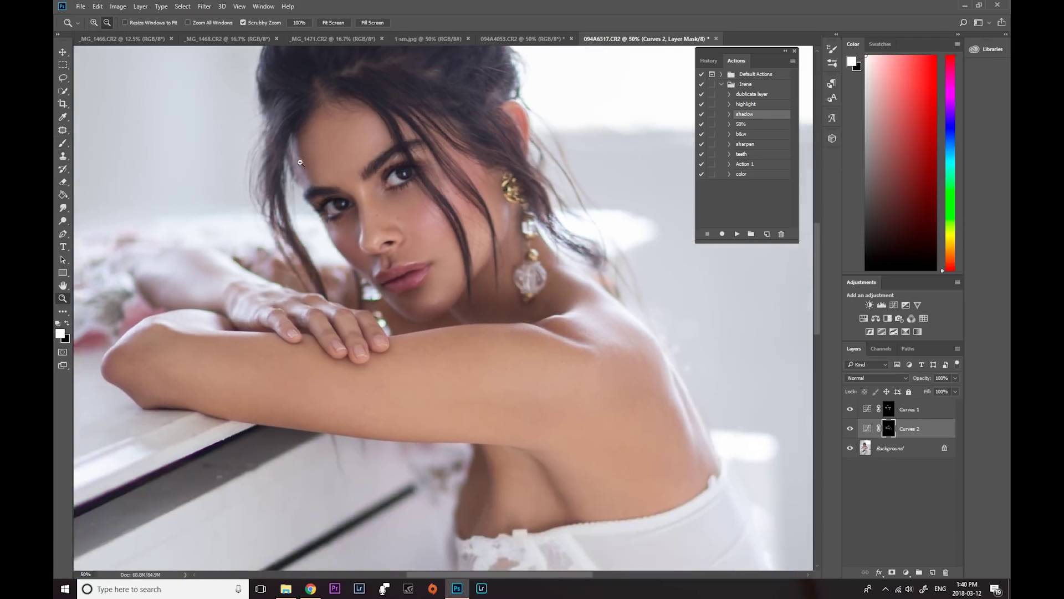
left_click(306, 176, "alt")
left_click(306, 177, "alt")
left_click(850, 428)
left_click(850, 428)
left_click(851, 430)
left_click(851, 430)
left_click(851, 430)
left_click(851, 433)
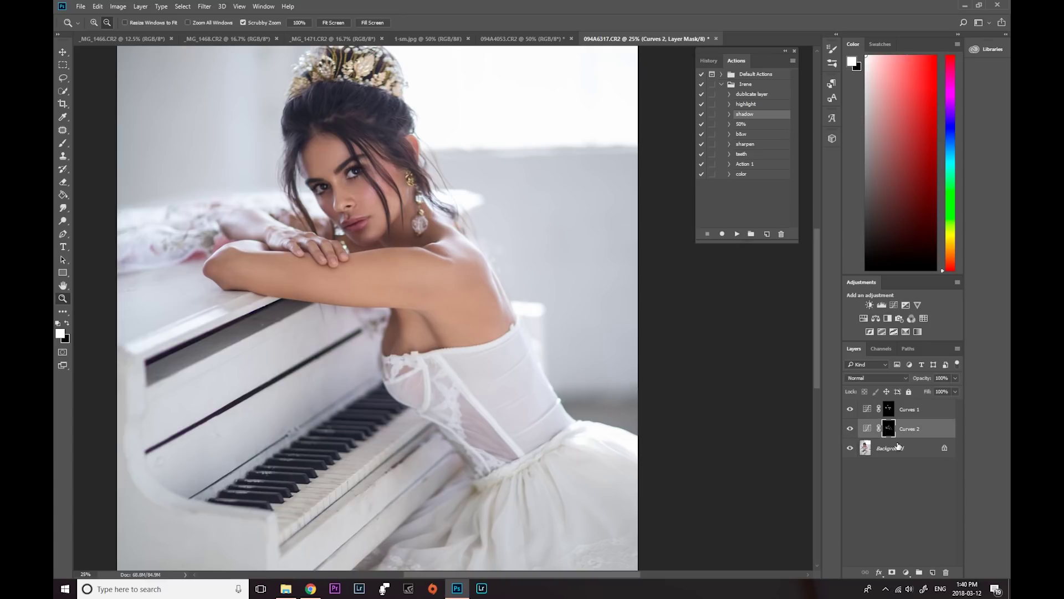
left_click(954, 378)
left_click_drag(956, 390, 946, 390)
left_click(852, 430)
left_click(853, 430)
left_click(193, 156, "alt")
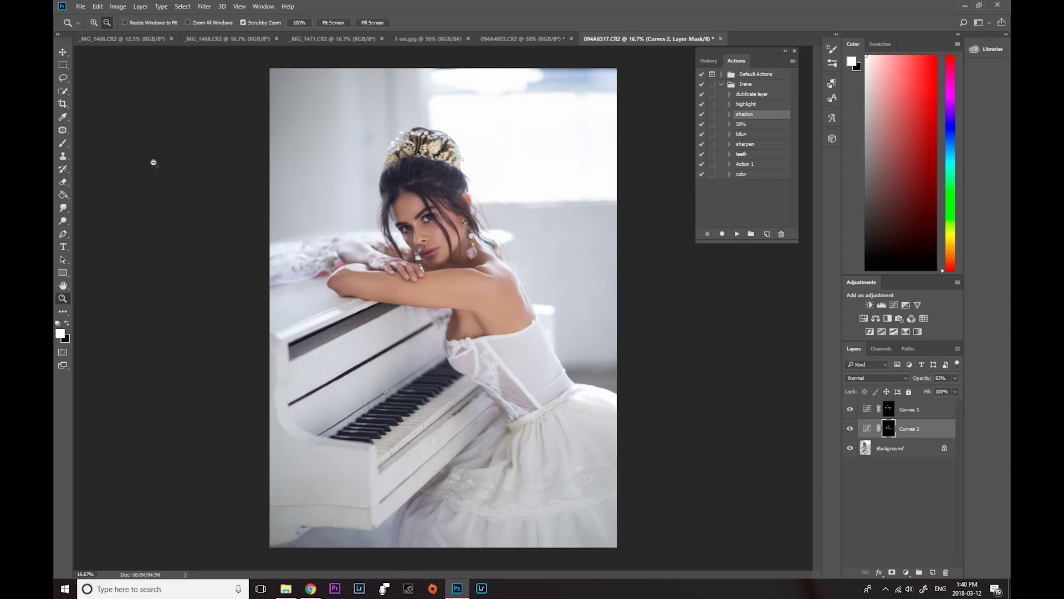
left_click(62, 182)
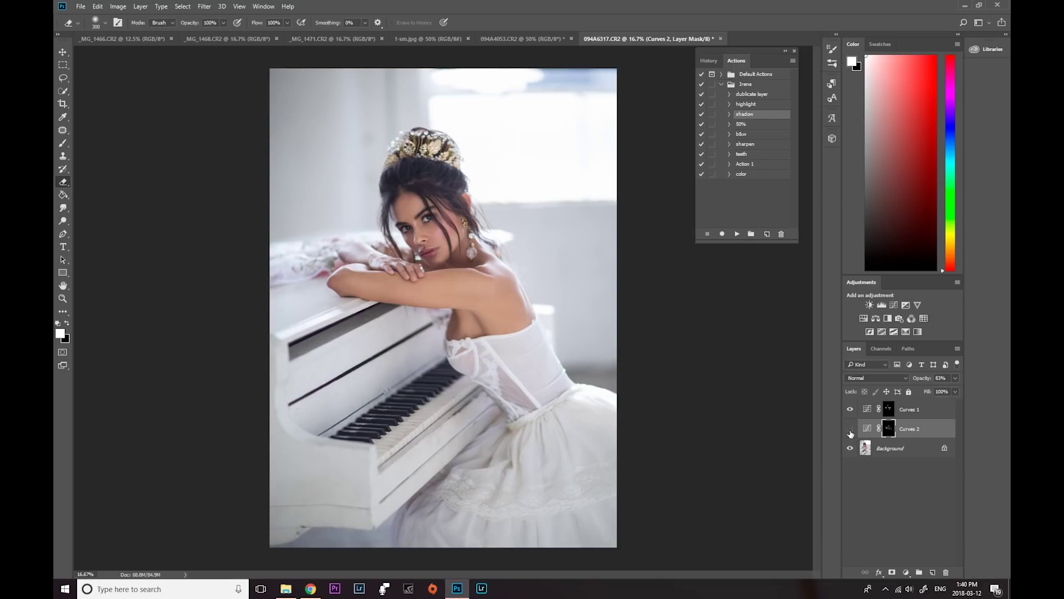
left_click_drag(948, 390, 942, 390)
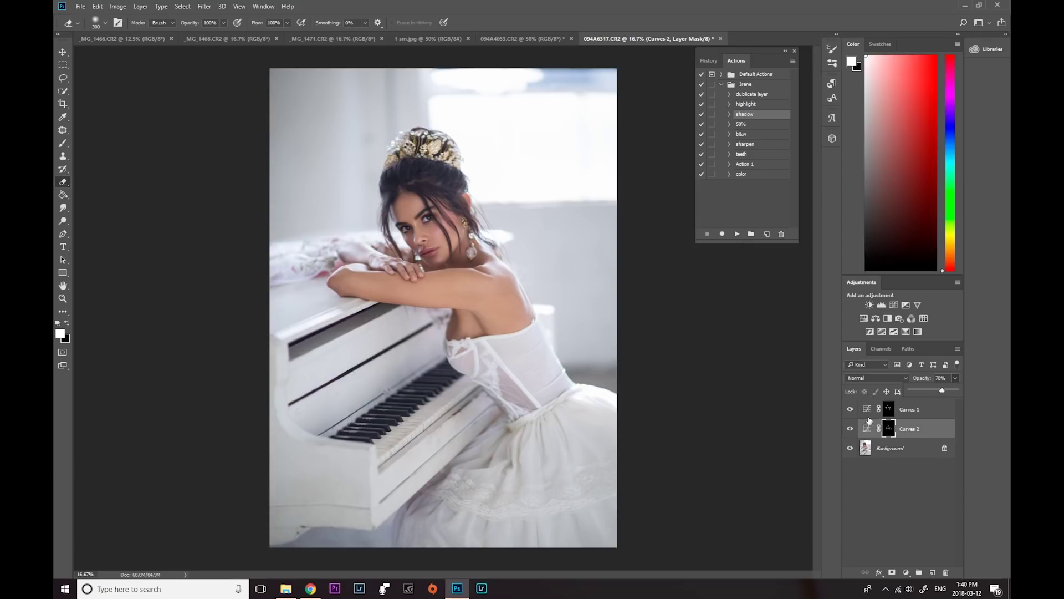
Merge the Curves 1 and Curves 2 layers with the Background layer.
left_click(912, 411, "shift")
right_click(911, 447)
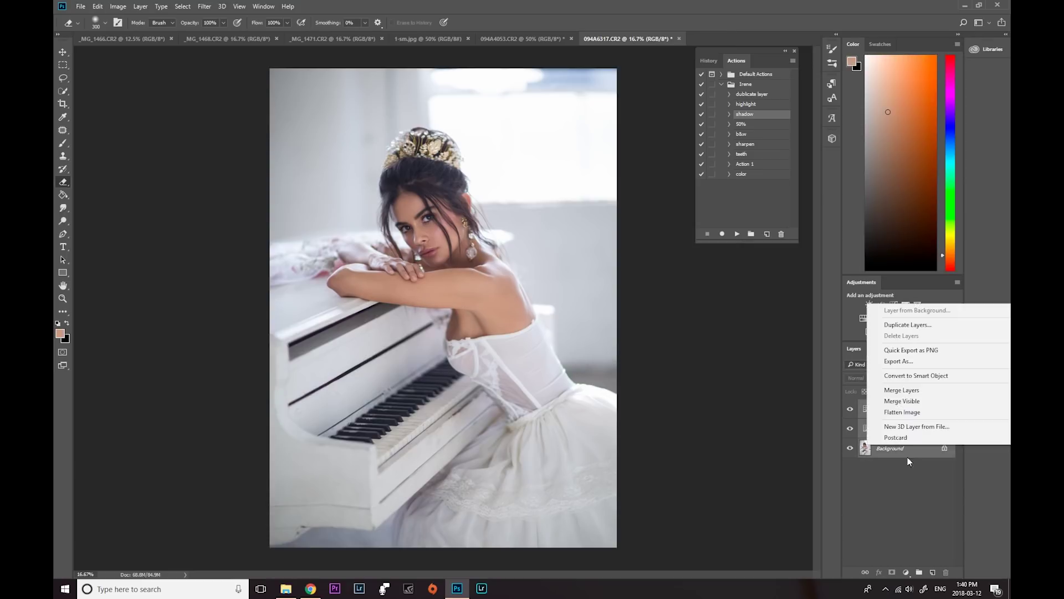
left_click(896, 394)
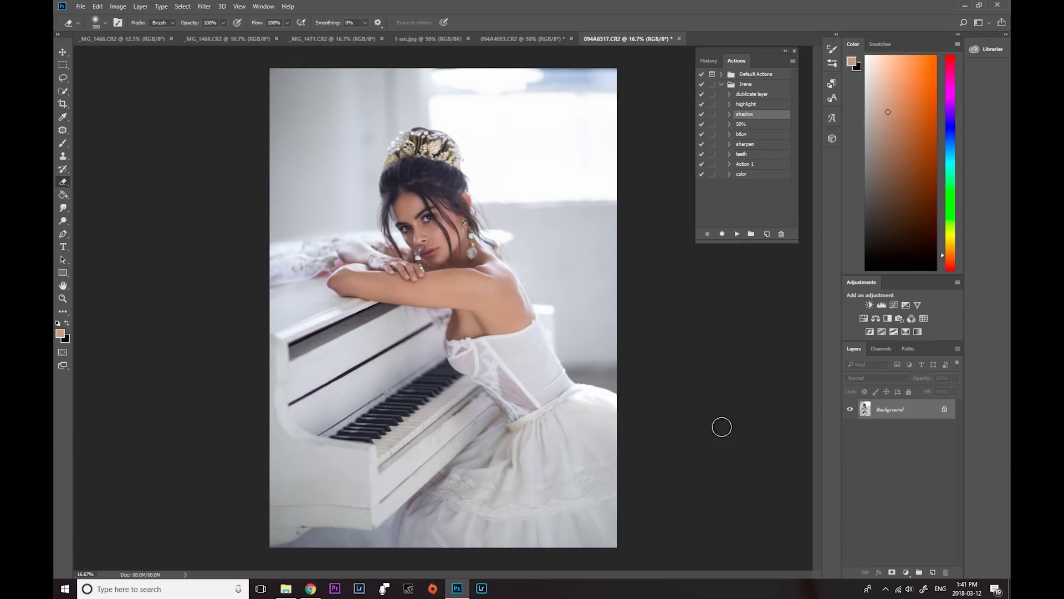
Add a Selective Color adjustment layer and set Yellow to +5% in the Yellows range.
left_click(905, 572)
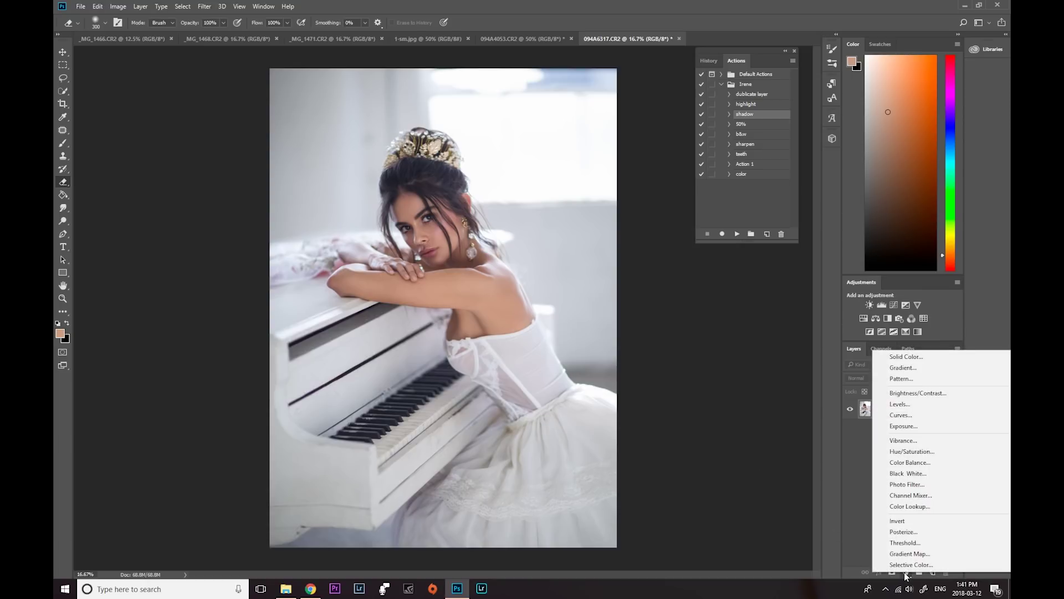
left_click(909, 564)
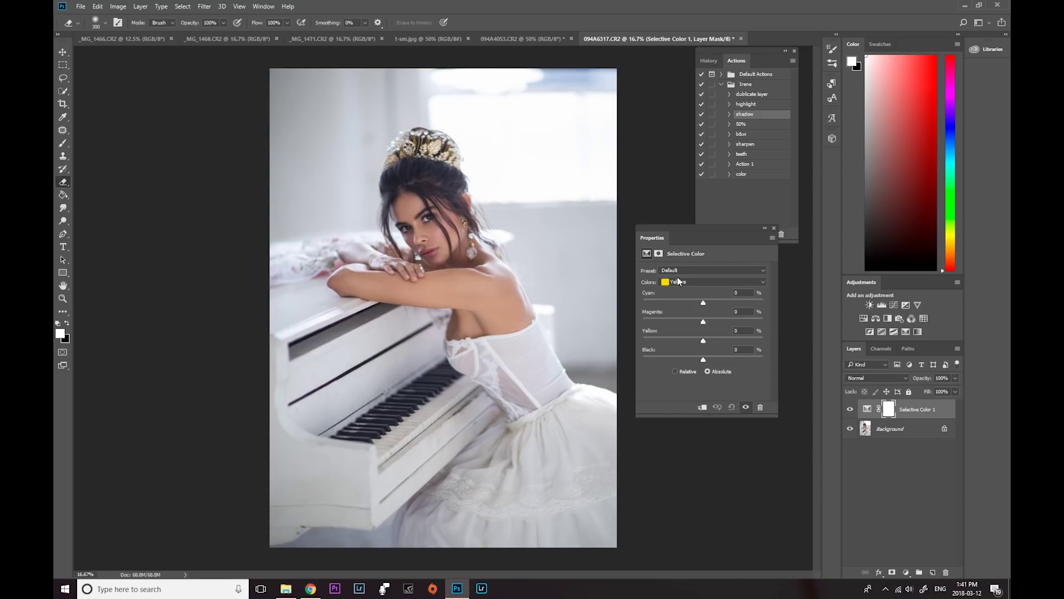
left_click_drag(702, 338, 705, 340)
Set Yellow to +3% in the Reds range of the Selective Color adjustment and fine-tune its Magenta and Cyan.
left_click(700, 282)
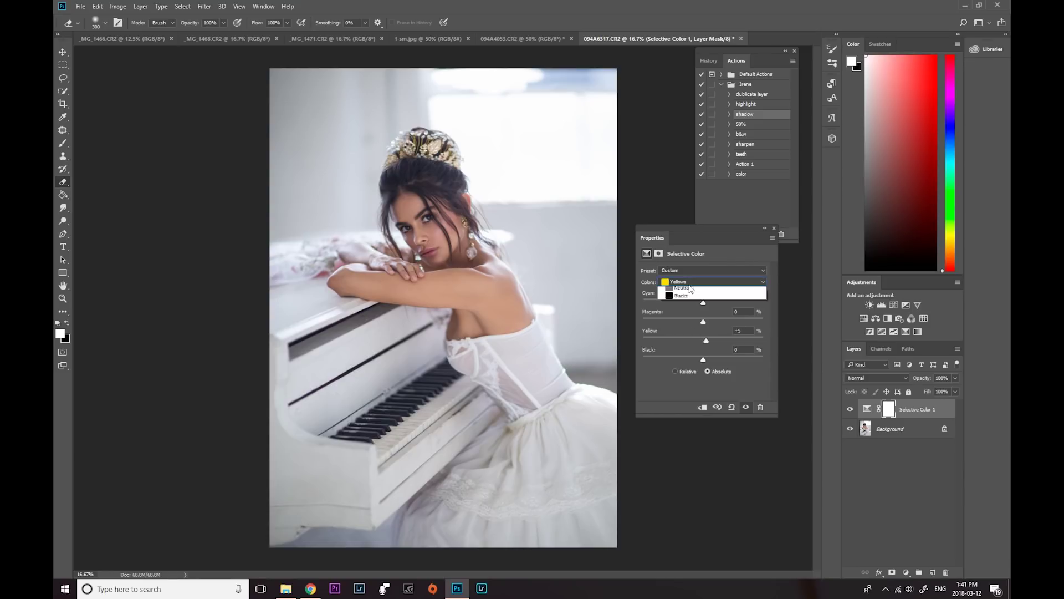
left_click(691, 292)
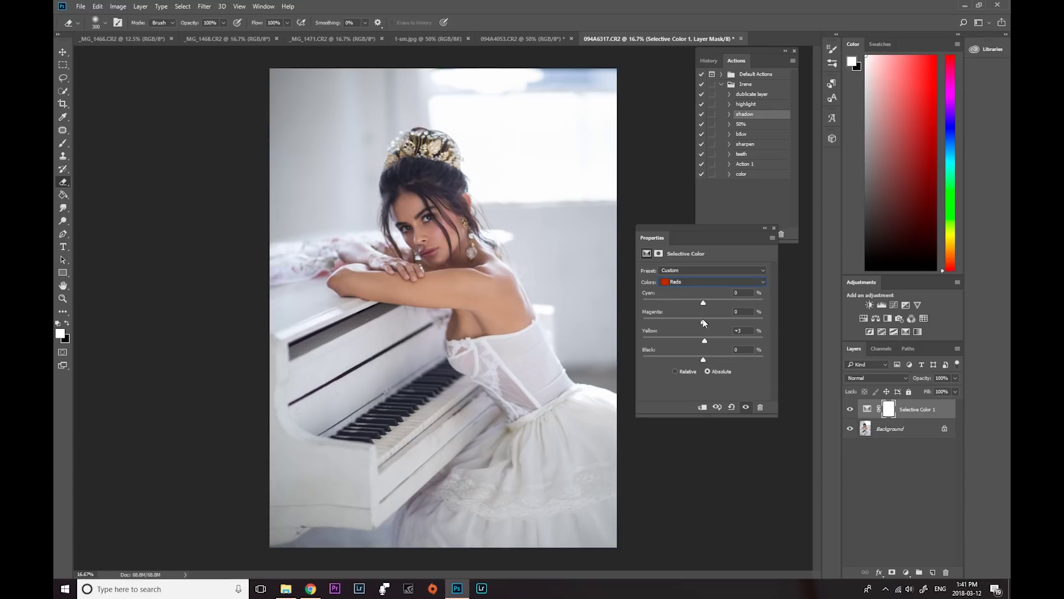
left_click_drag(703, 322, 704, 322)
left_click_drag(702, 303, 704, 304)
Adjust Magenta in the Magentas range of the Selective Color adjustment, select the Whites range, and close the adjustment's settings.
left_click(684, 280)
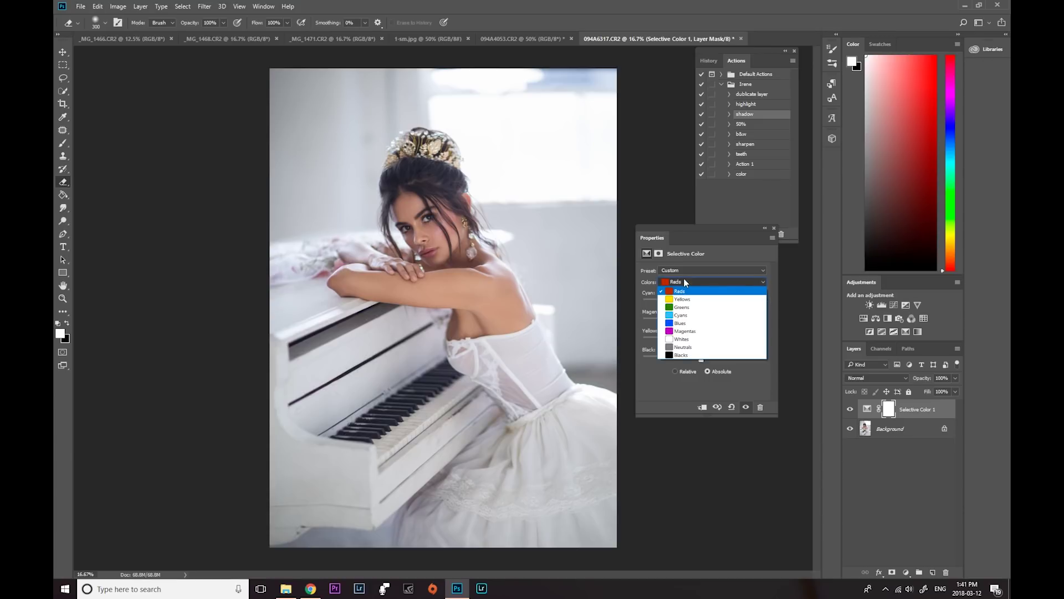
left_click(686, 331)
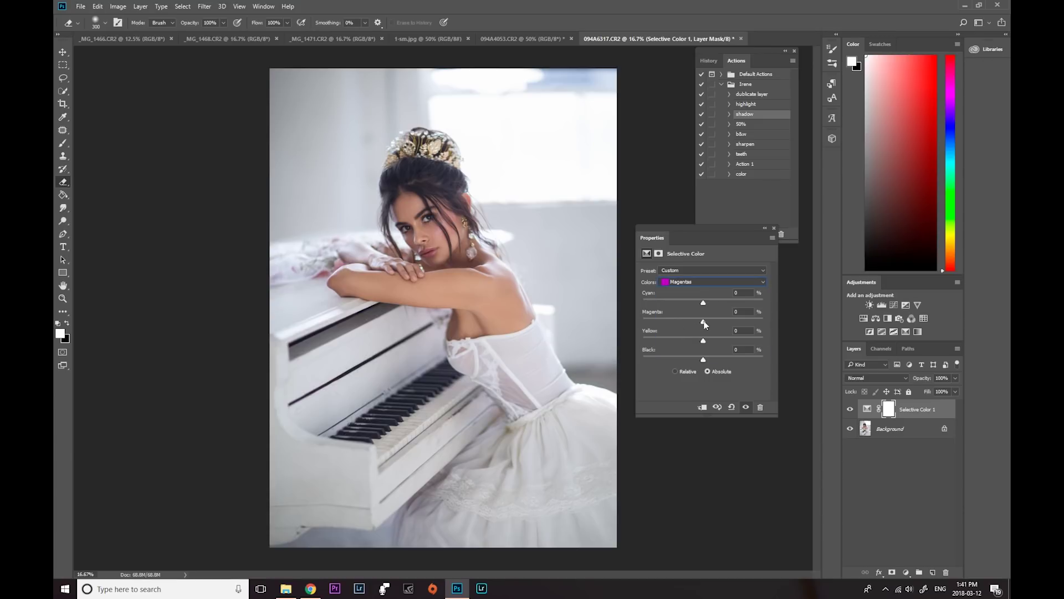
left_click_drag(724, 322, 719, 324)
left_click(684, 282)
left_click(677, 341)
left_click(774, 230)
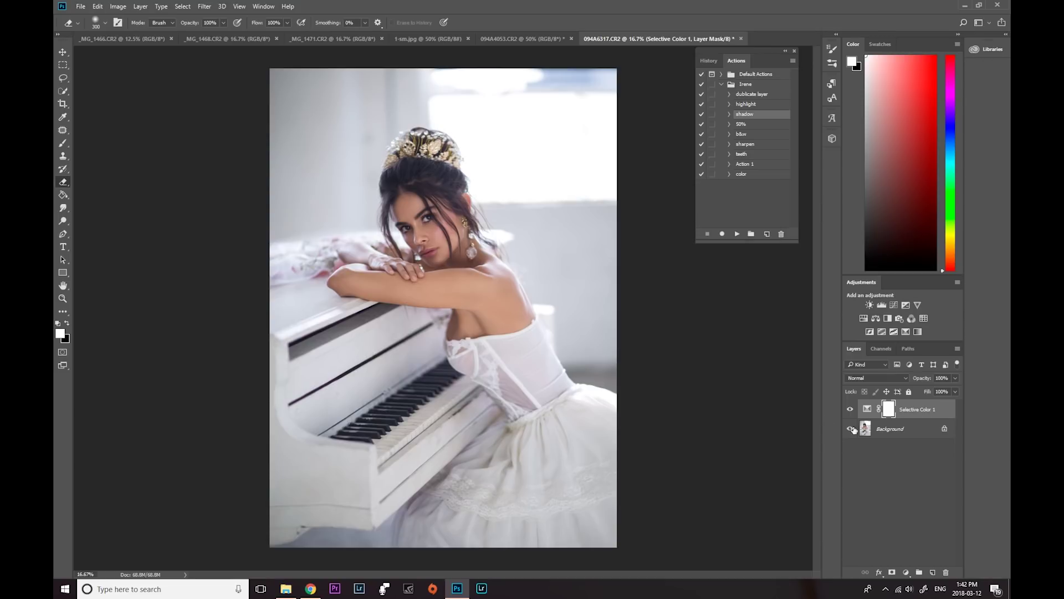
Compare the image with the Selective Color 1 layer hidden and shown.
left_click(850, 409)
left_click(849, 409)
left_click(849, 409)
left_click(849, 409)
left_click(850, 409)
left_click(850, 409)
left_click(850, 409)
left_click(850, 409)
left_click(850, 409)
left_click(850, 409)
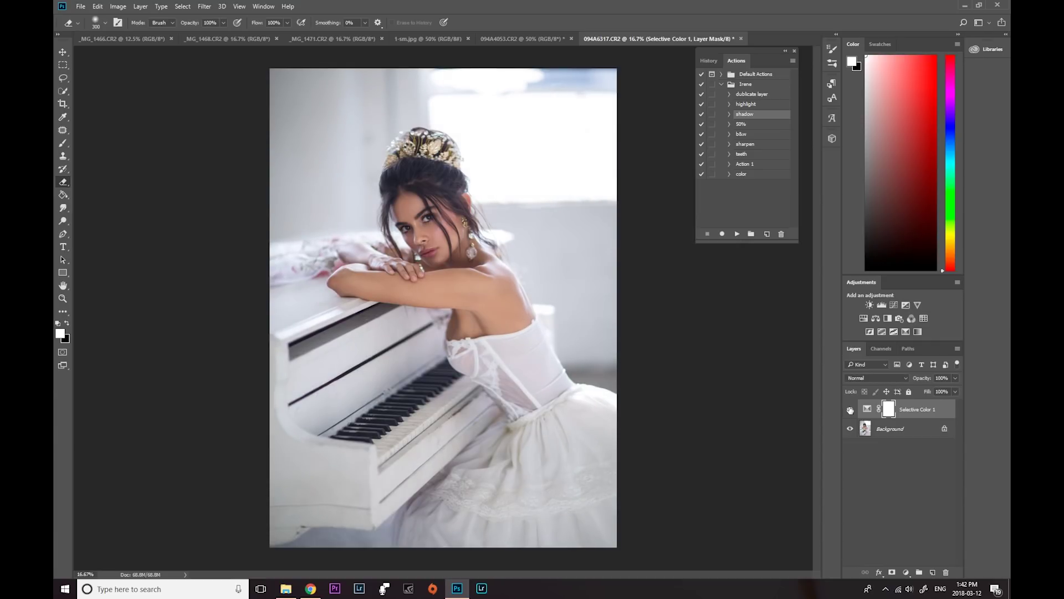
Merge the Selective Color 1 layer with the Background layer.
left_click(901, 432, "shift")
right_click(901, 433)
left_click(886, 517)
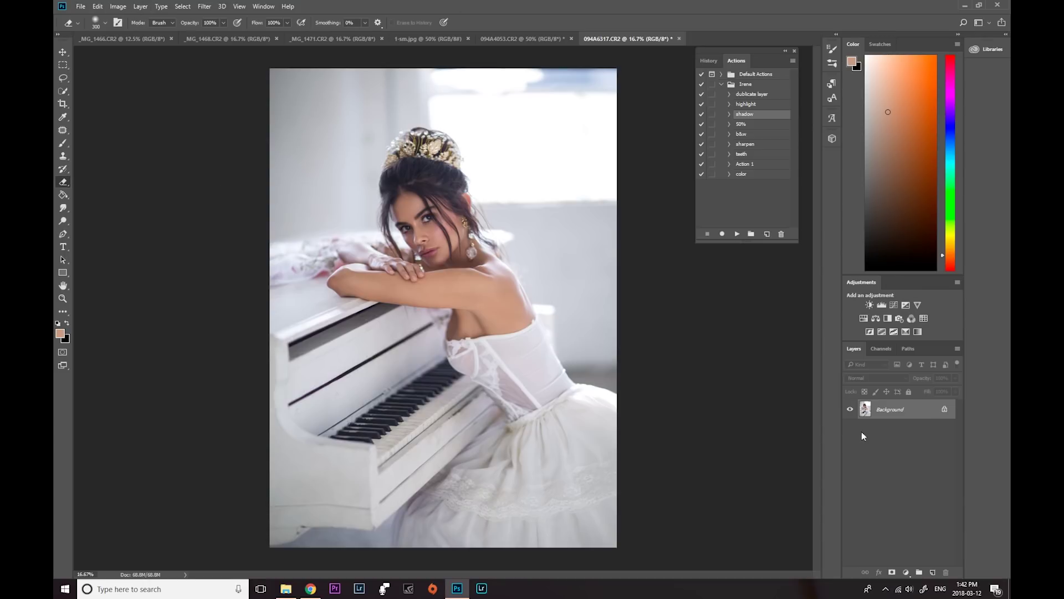
Duplicate the Background layer and open the Camera Raw Filter on the copy.
left_click_drag(893, 411, 933, 572)
left_click(204, 6)
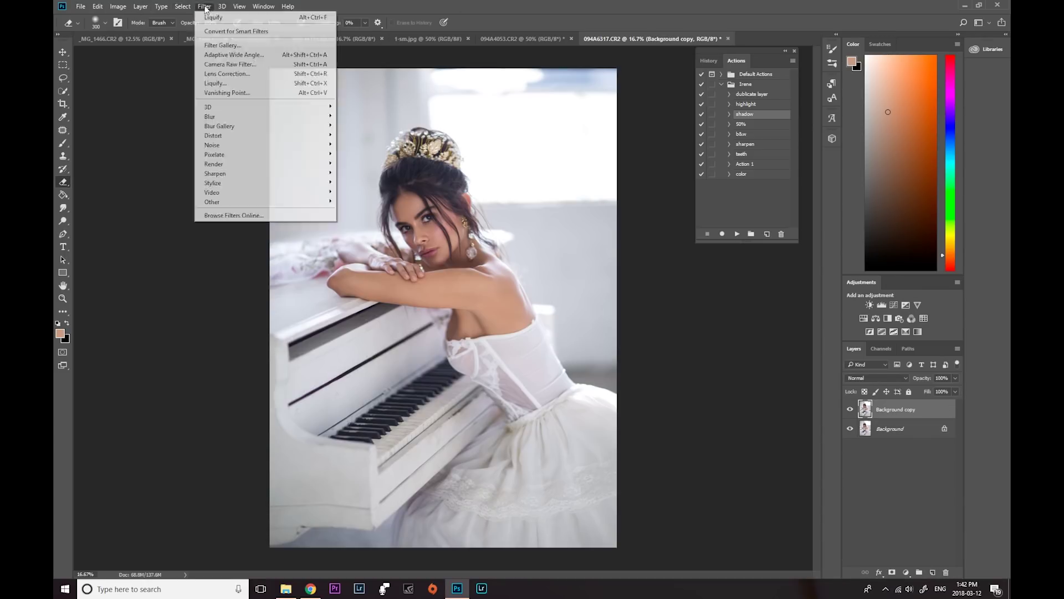
left_click(222, 65)
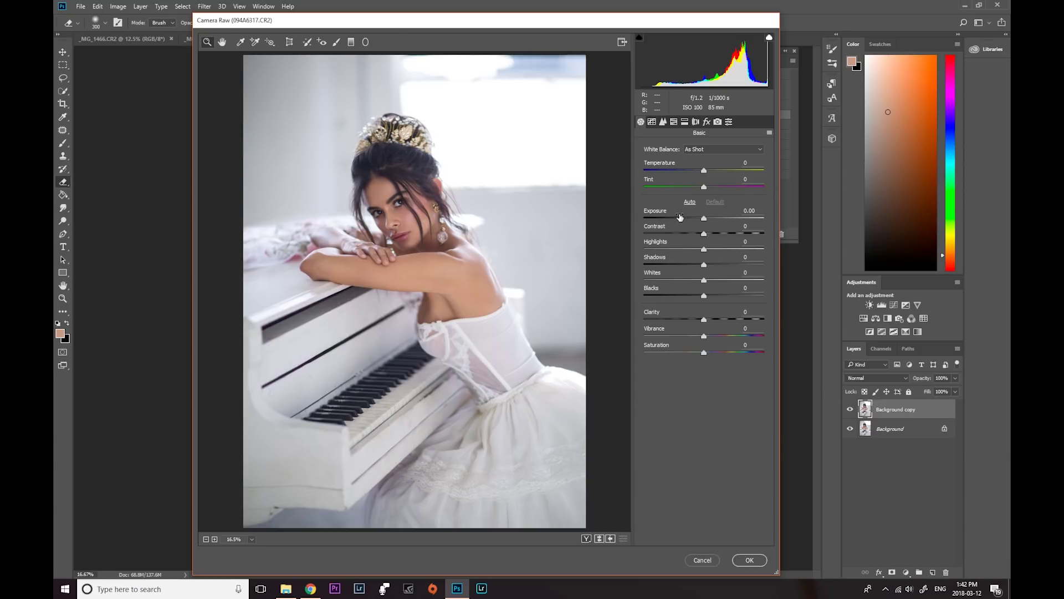
Apply Camera Raw with Exposure +0.15, Contrast +4, Shadows +3 and slight Clarity and Vibrance adjustments, comparing before and after.
left_click_drag(704, 220, 705, 266)
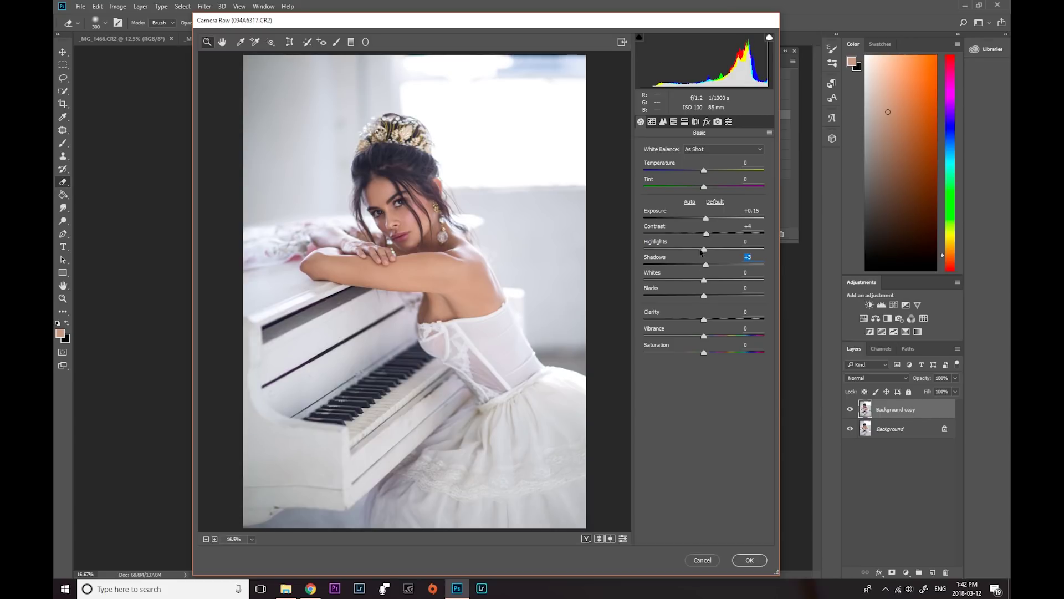
left_click_drag(704, 320, 707, 337)
left_click(624, 538)
left_click(623, 539)
left_click(623, 538)
left_click(623, 539)
left_click(761, 561)
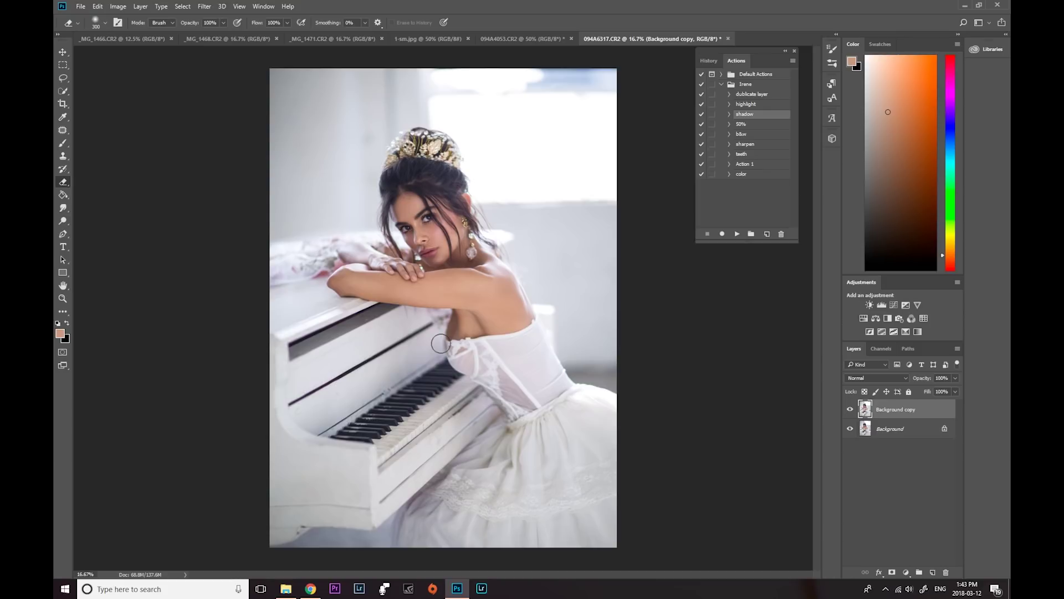
Add a layer mask to the Background copy layer and invert it to black.
left_click(892, 572)
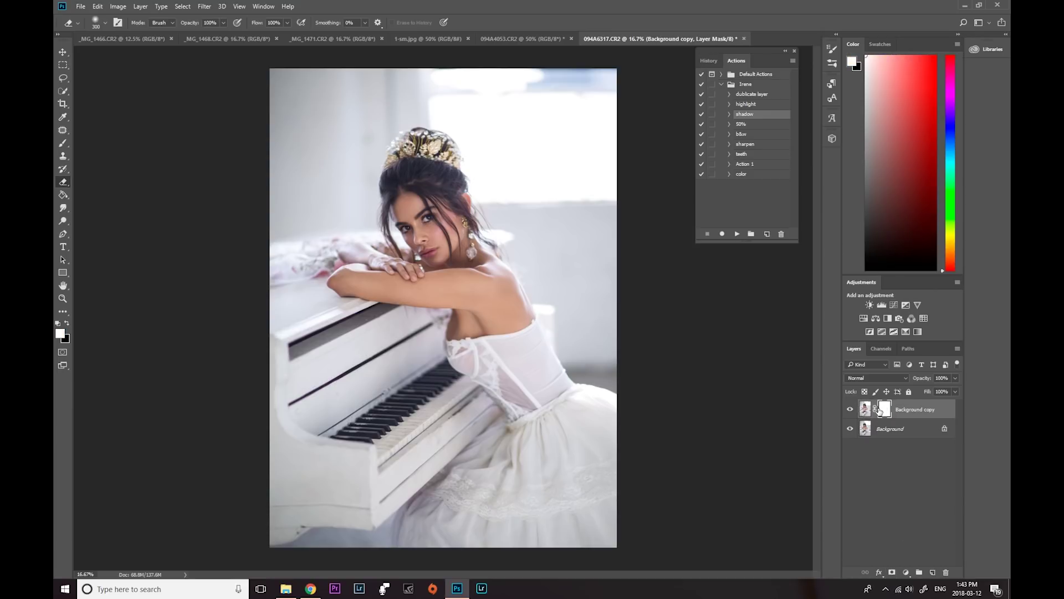
key("ctrl+i")
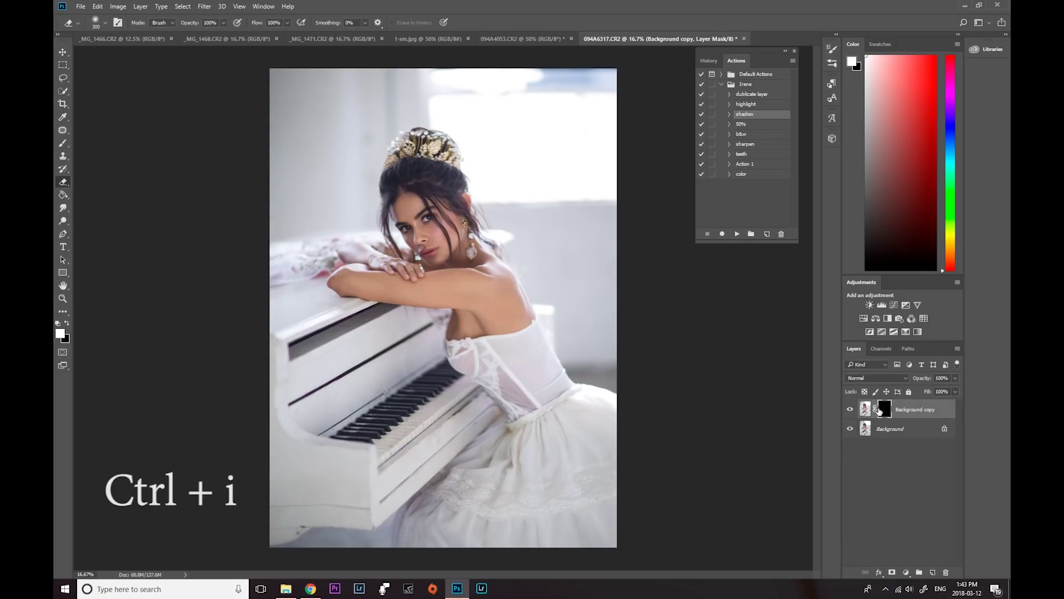
Paint white on the Background copy layer's mask around the hands resting on the piano with a 1000 px brush.
left_click(63, 143)
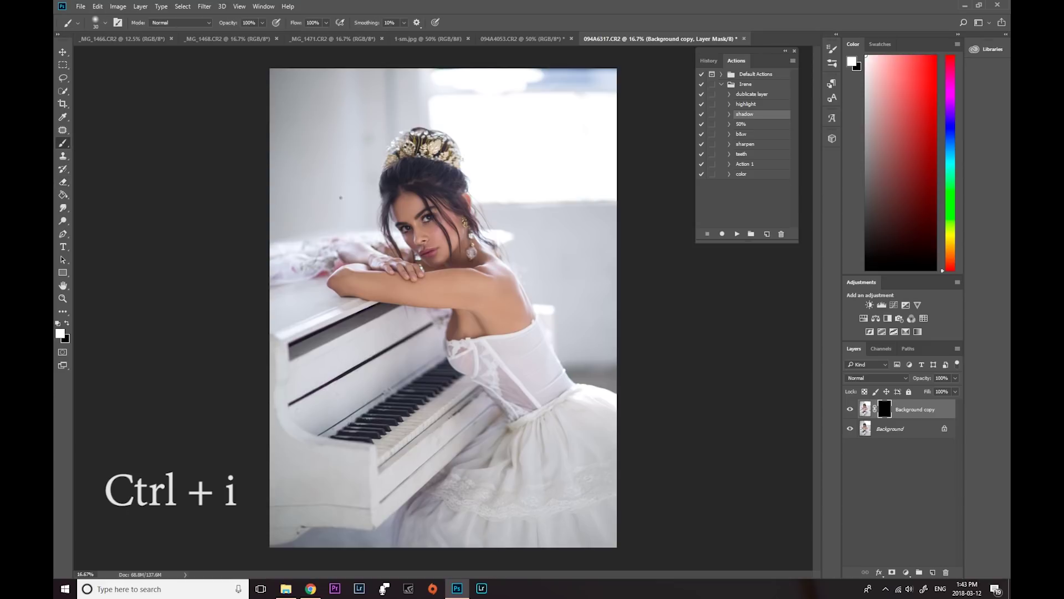
key("bracketright")
key("bracketright")
key("bracketright")
key("bracketright")
key("bracketright")
key("bracketright")
key("bracketright")
key("bracketright")
key("bracketright")
key("bracketright")
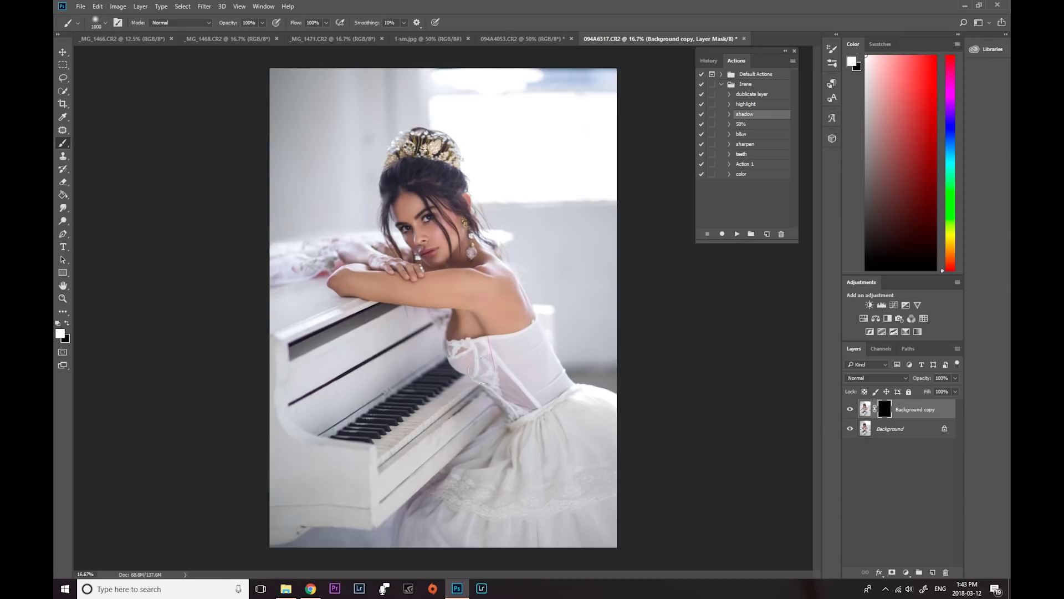
left_click_drag(388, 259, 350, 265)
key("bracketleft")
key("bracketleft")
key("bracketleft")
Compare the portrait with and without the Background copy layer, and merge it with the Background layer.
left_click(851, 409)
left_click(851, 409)
left_click(851, 409)
left_click(851, 410)
left_click(851, 410)
left_click(851, 410)
left_click(910, 429)
right_click(910, 428)
left_click(907, 516)
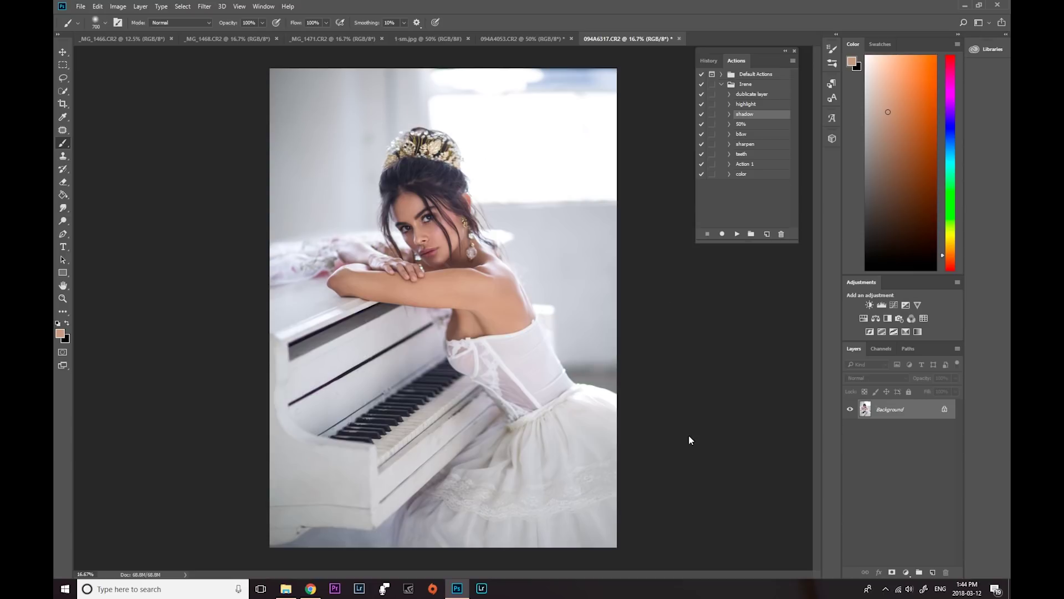
Duplicate the Background layer and open the Camera Raw Filter for darkening the bright areas.
left_click_drag(887, 409, 933, 574)
left_click(204, 7)
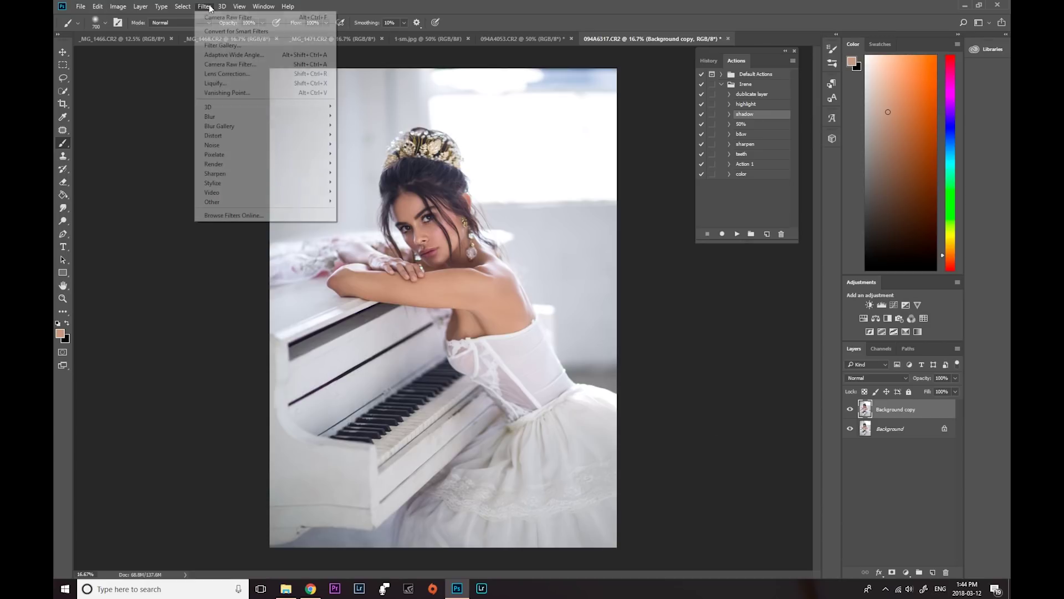
left_click(219, 67)
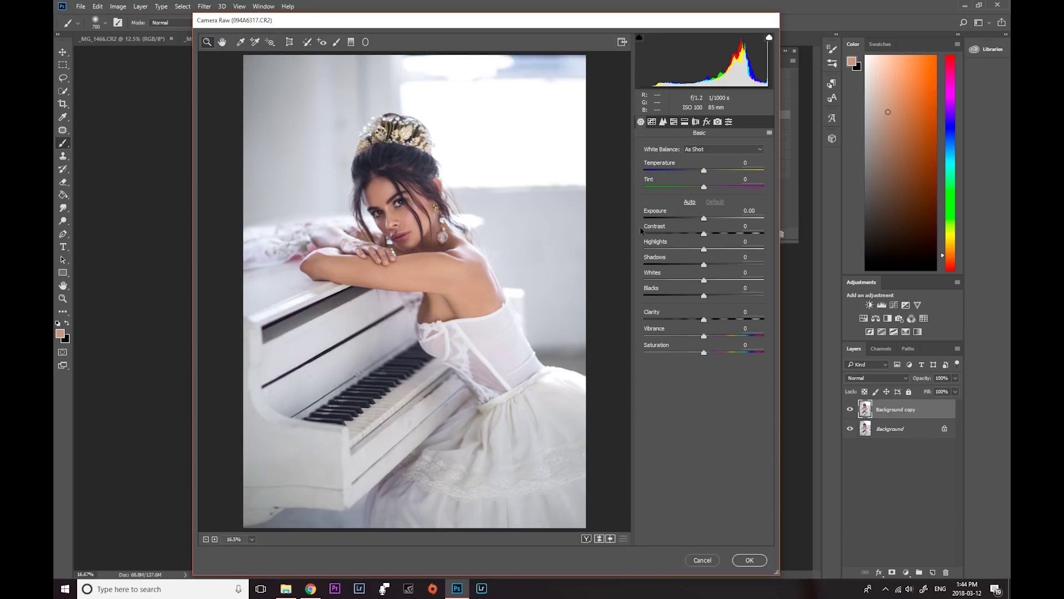
Apply Camera Raw with Highlights -43, slightly lower Exposure and adjusted Whites and Shadows, comparing before and after.
left_click_drag(704, 249, 703, 222)
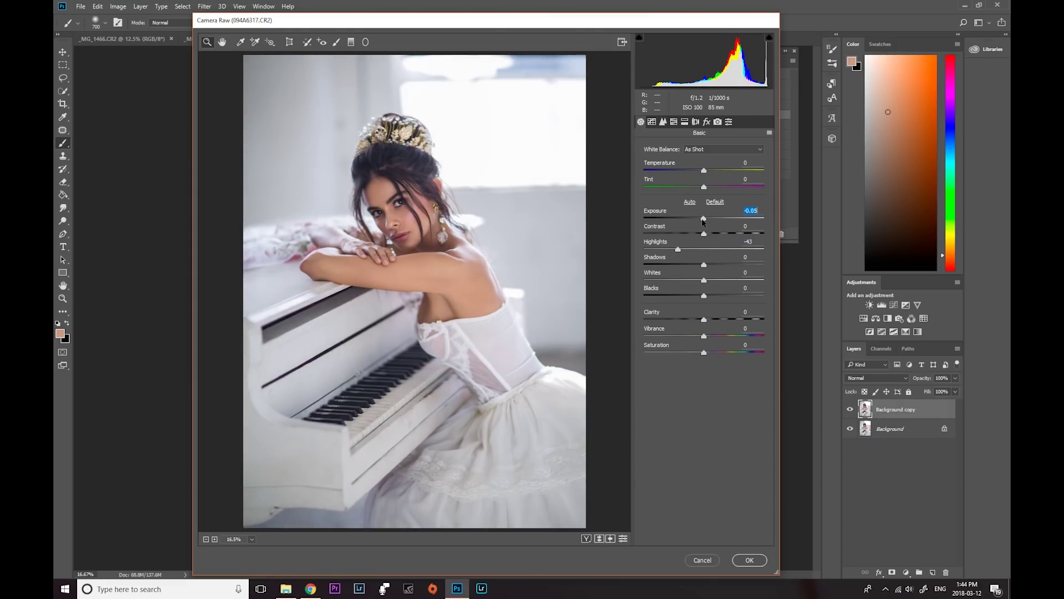
mouse_move(704, 280)
left_mouse_down()
mouse_move(637, 282)
mouse_move(710, 284)
mouse_move(707, 267)
left_mouse_up()
left_click(623, 539)
left_click(624, 538)
left_click(750, 560)
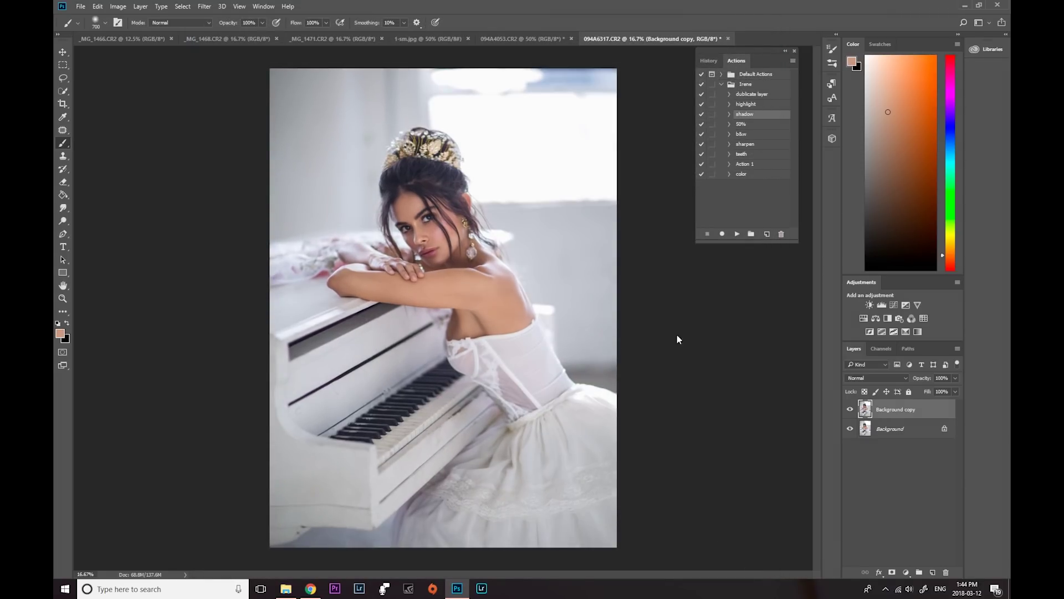
Add a black layer mask to the Background copy and paint white over the bright backdrop with a 1200 px brush.
left_click(893, 572)
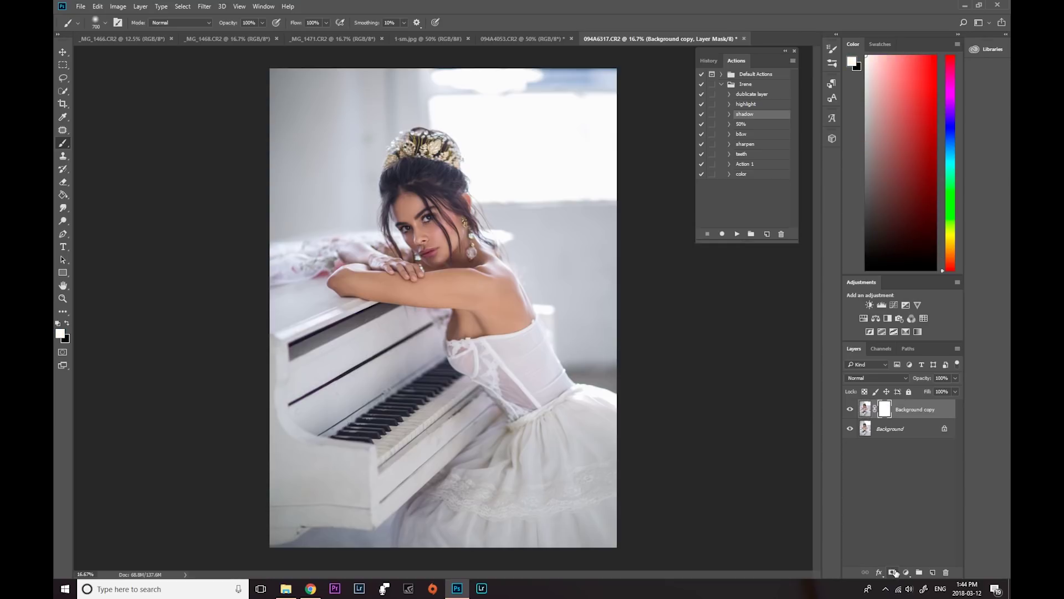
key("ctrl+i")
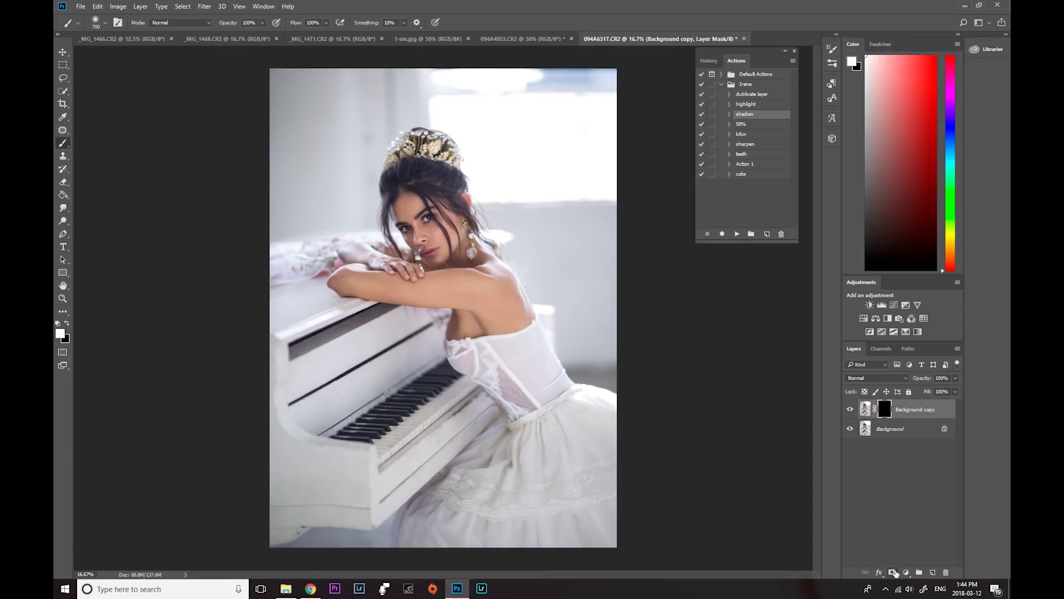
key("bracketright")
key("bracketright")
key("bracketright")
key("bracketright")
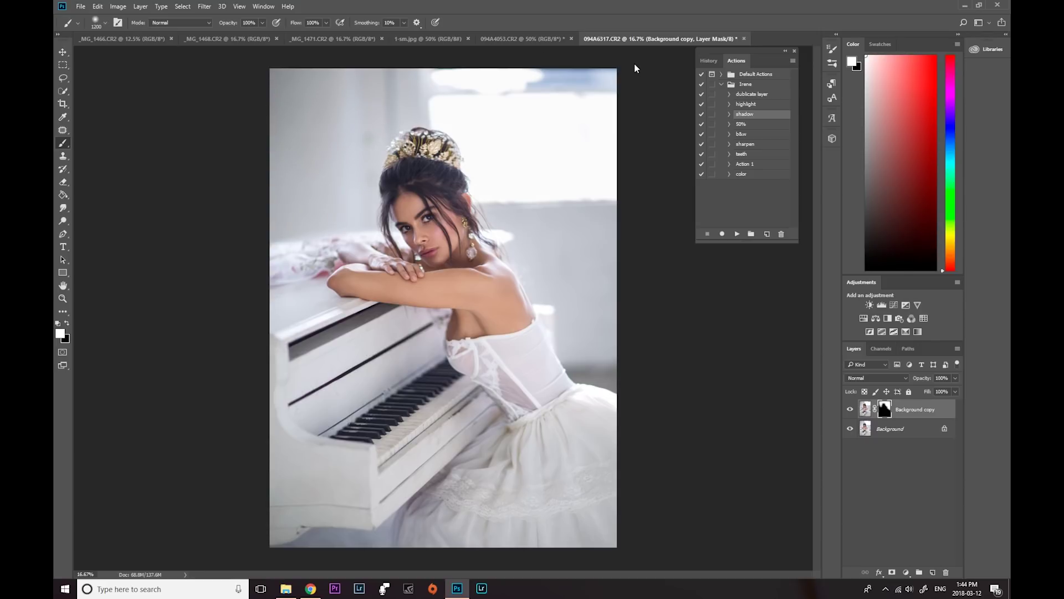
Check the backdrop with the masked correction off and on, and merge the two layers.
left_click(851, 410)
left_click(851, 411)
left_click(851, 410)
left_click(851, 410)
left_click(851, 410)
left_click(851, 411)
right_click(893, 428)
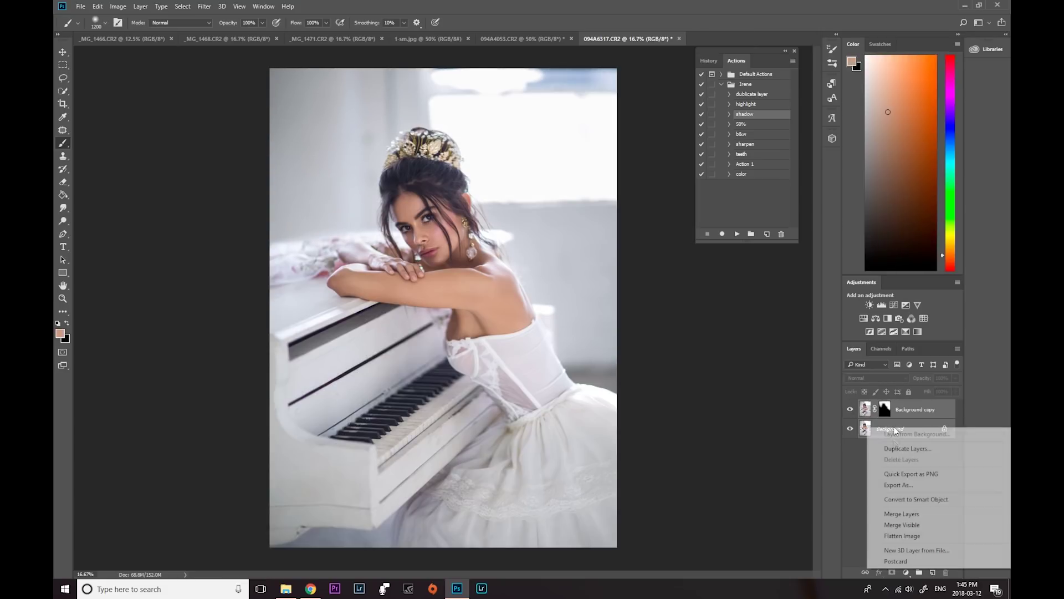
left_click(902, 513)
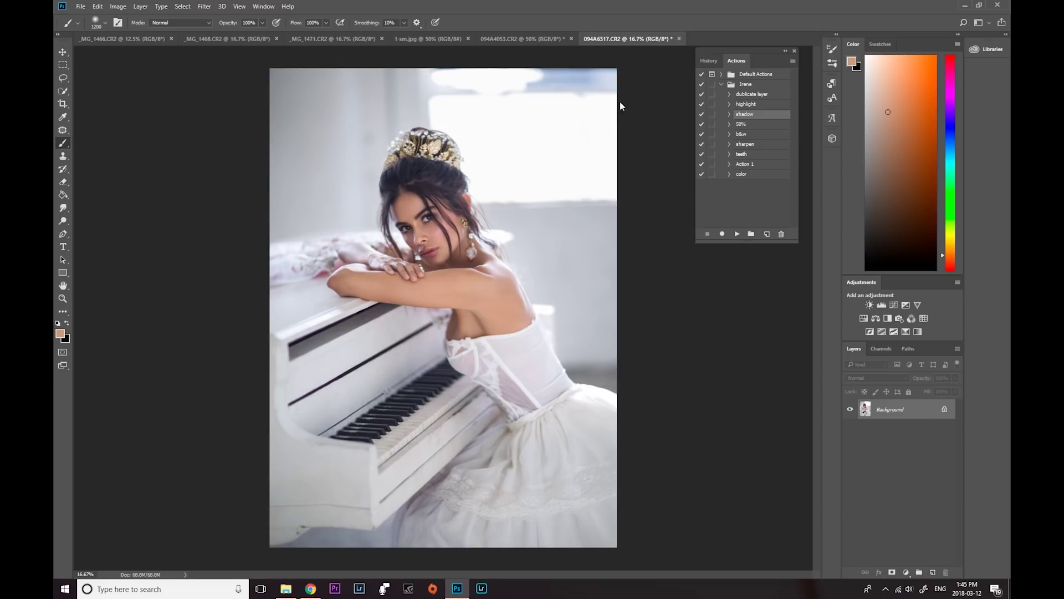
Run the sharpen action on the merged Background layer.
left_click(745, 145)
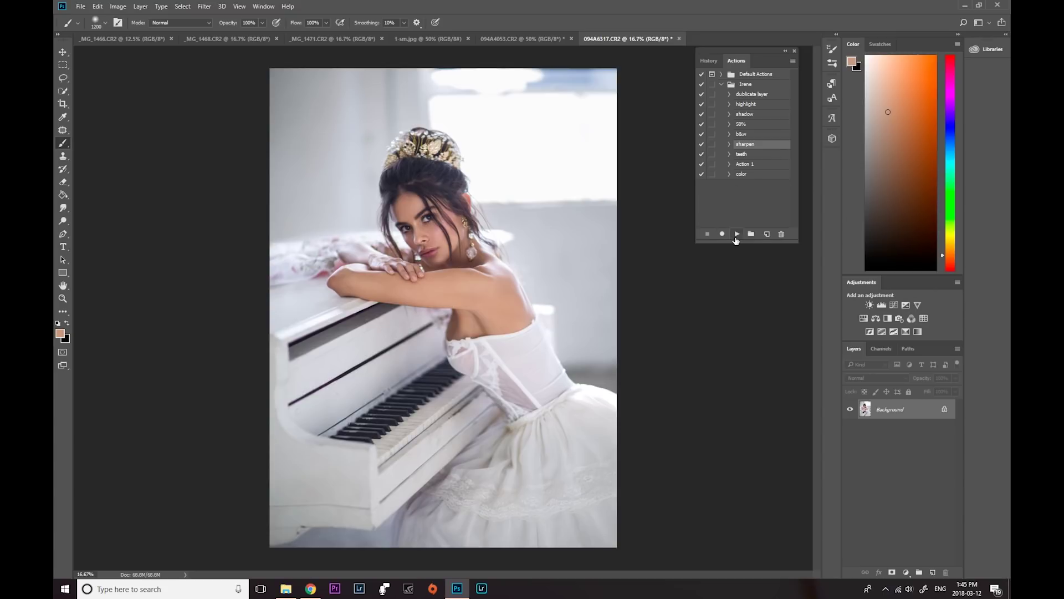
left_click(736, 233)
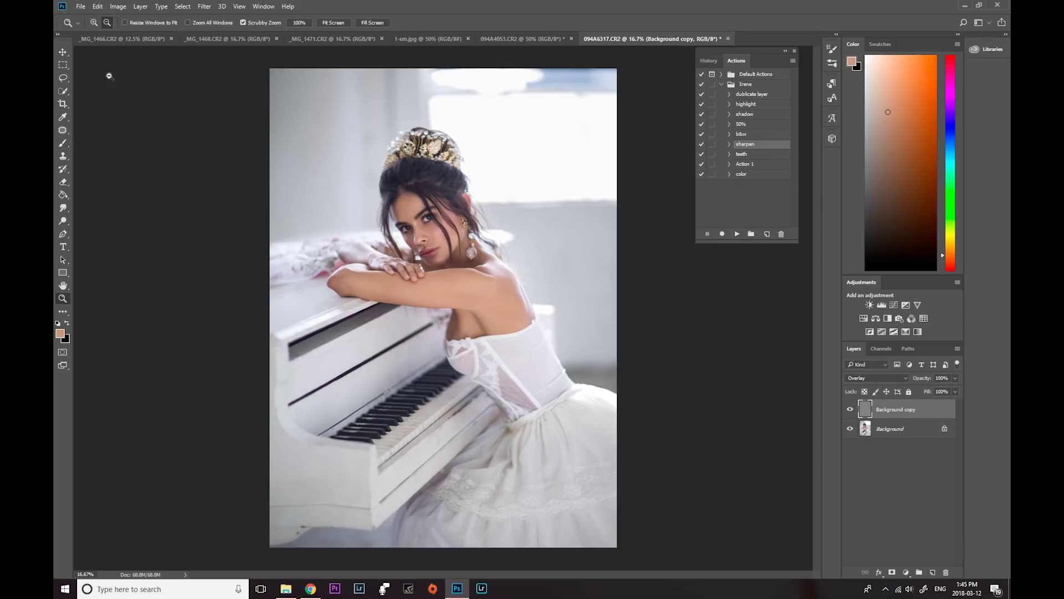
Examine the sharpening on the face, hair and hands up close with the Overlay layer off and on.
left_click(325, 233)
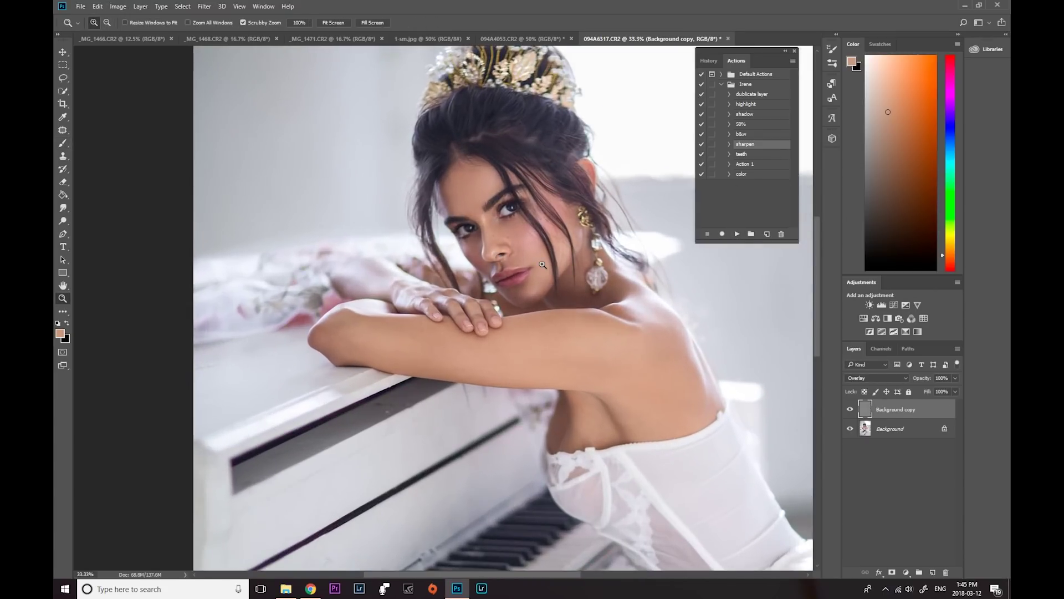
left_click(543, 265)
left_click(851, 410)
left_click(851, 409)
left_click(850, 409)
left_click(850, 409)
left_click(501, 225)
left_click(851, 409)
left_click(851, 410)
left_click(850, 409)
left_click(850, 409)
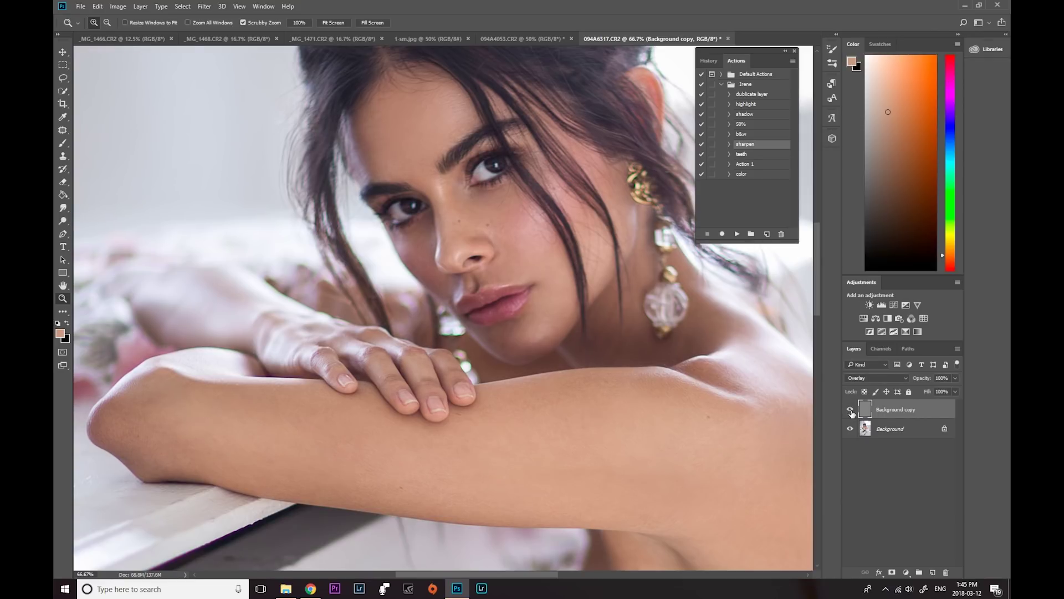
left_click(850, 409)
left_click(850, 409)
left_click(849, 410)
left_click(848, 409)
left_click(849, 410)
left_click(848, 409)
left_click(849, 409)
left_click(848, 409)
Return to the full view and merge the Overlay sharpening layer with the Background layer.
left_click(107, 23)
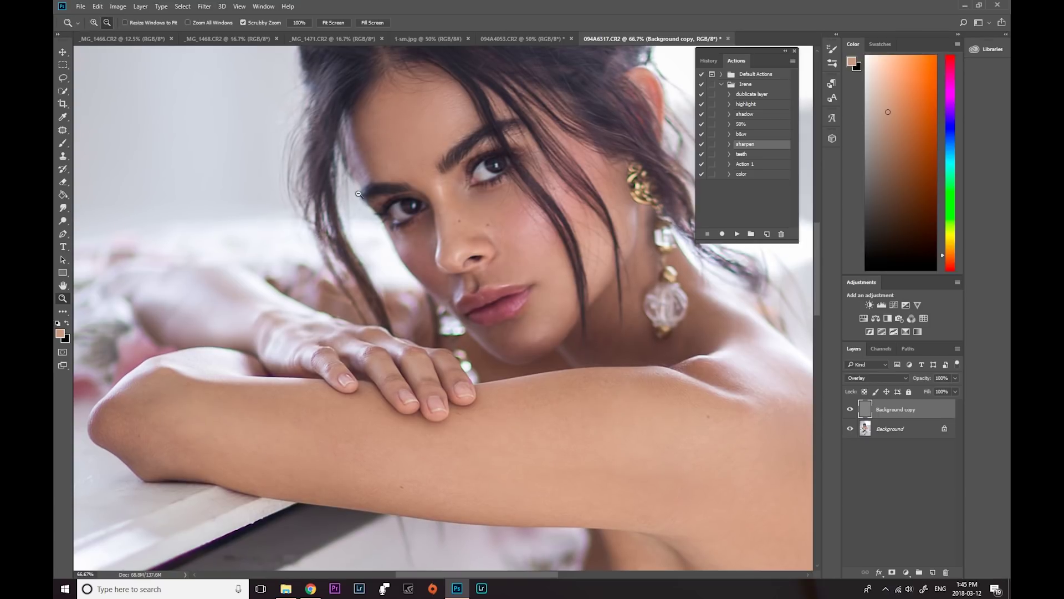
left_click(360, 195)
left_click(359, 195)
left_click(359, 195)
left_click(359, 196)
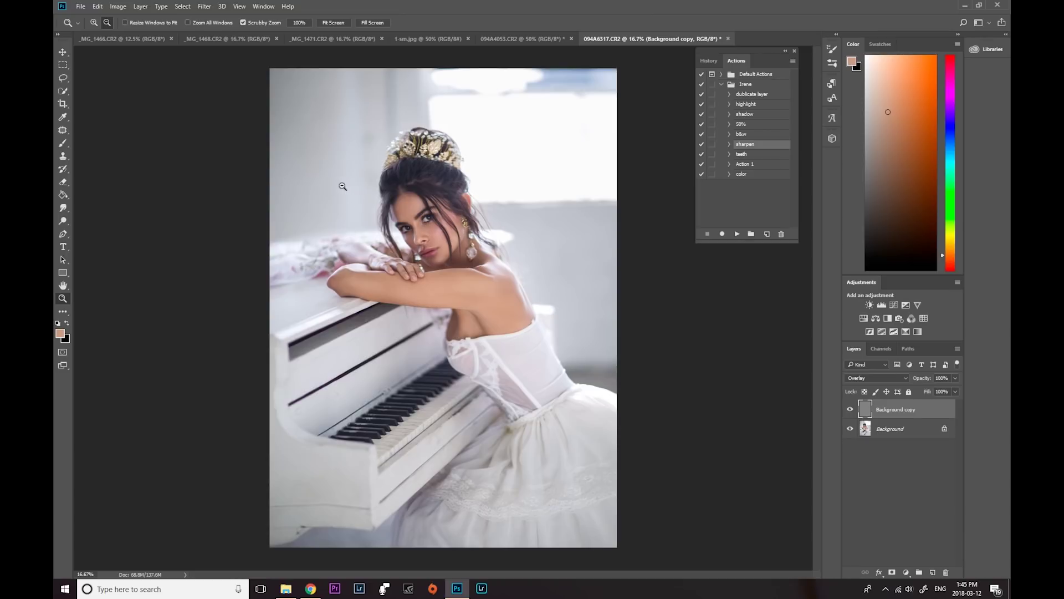
right_click(892, 432)
left_click(895, 518)
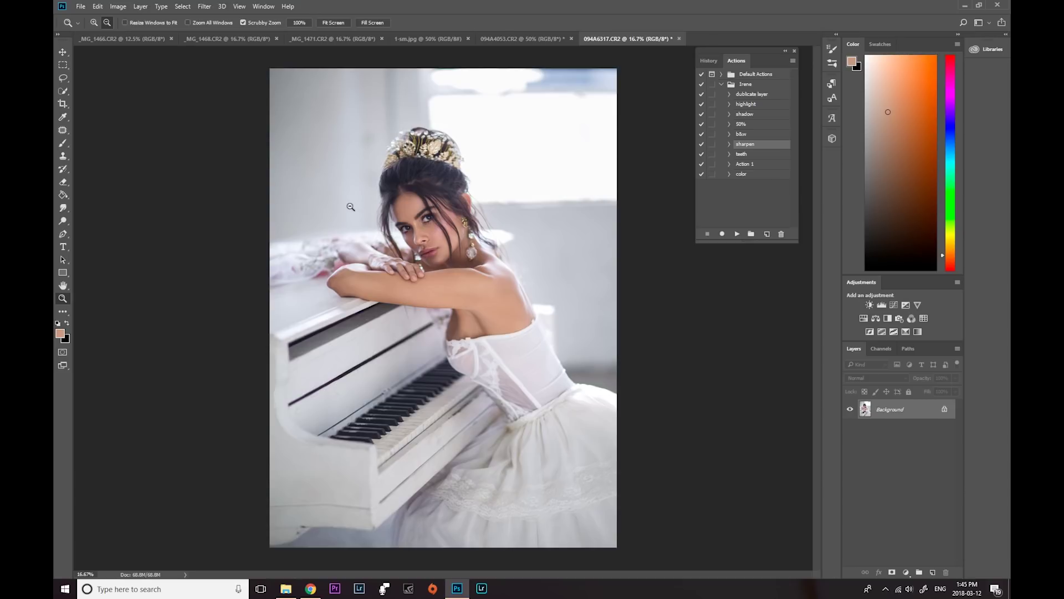
Export the portrait with Save for Web as a Very High JPEG at quality 95, previewing the whole picture.
left_click(79, 7)
mouse_move(92, 140)
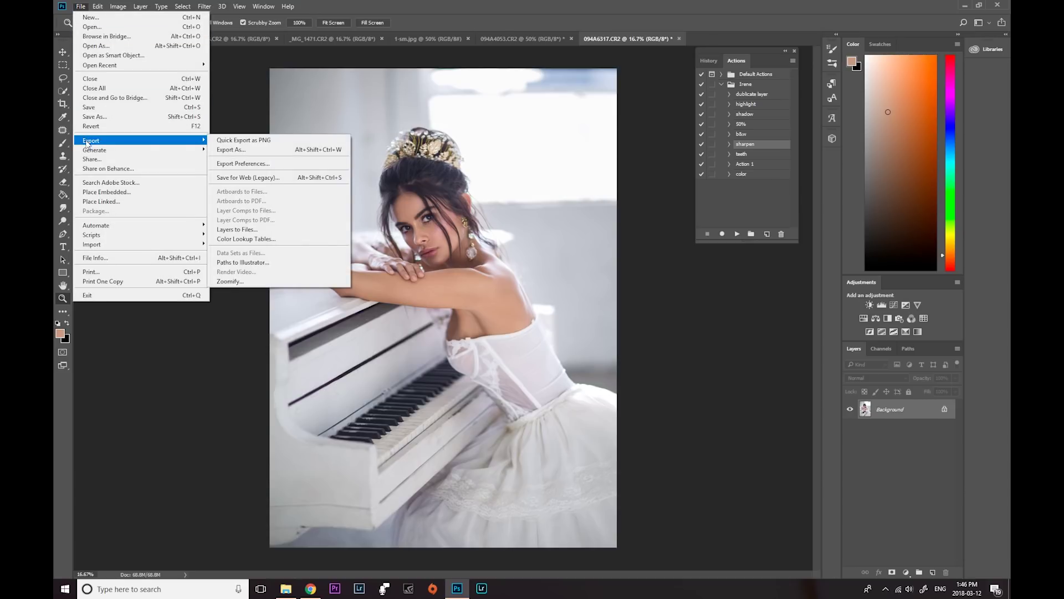
left_click(249, 177)
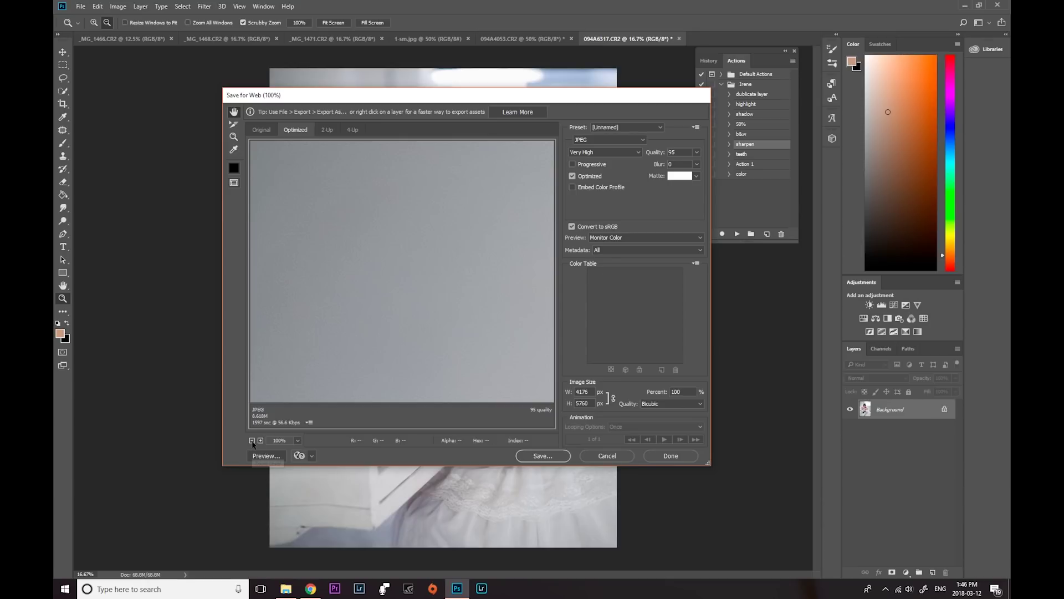
left_click(252, 440)
left_click(252, 440)
left_click(253, 440)
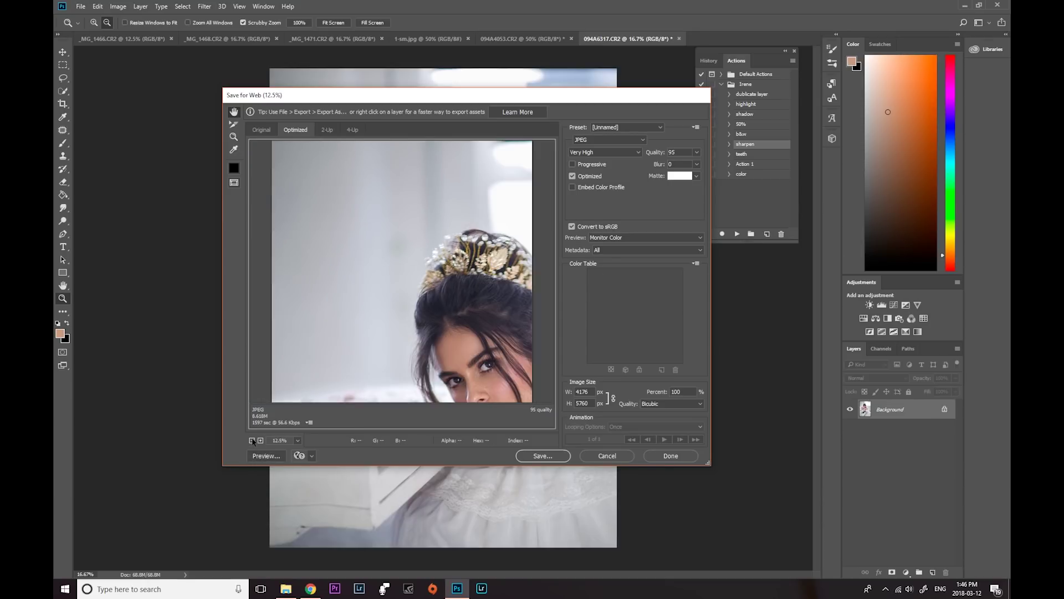
left_click(252, 440)
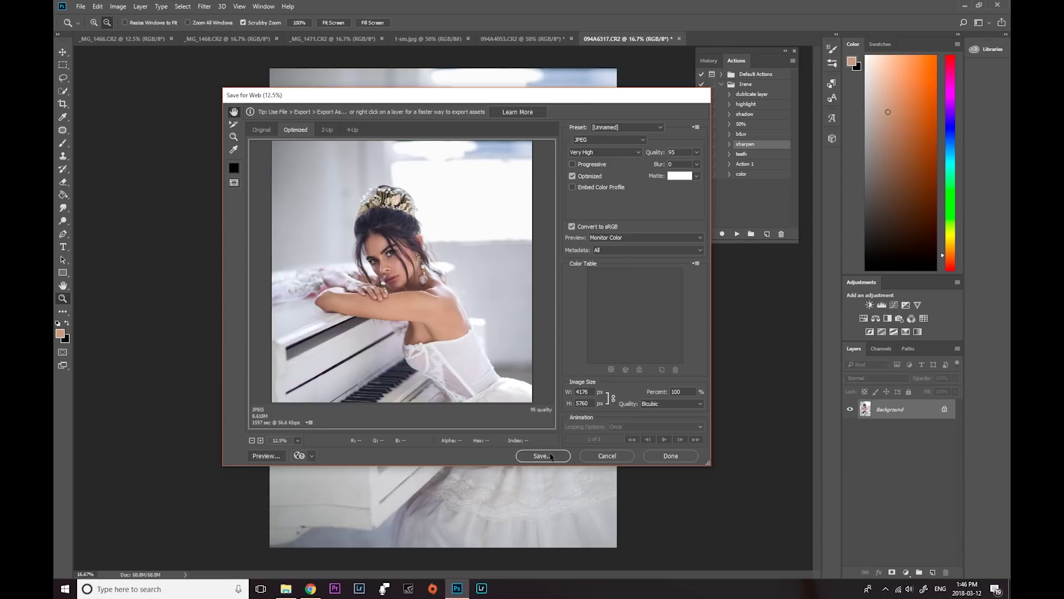
left_click(542, 456)
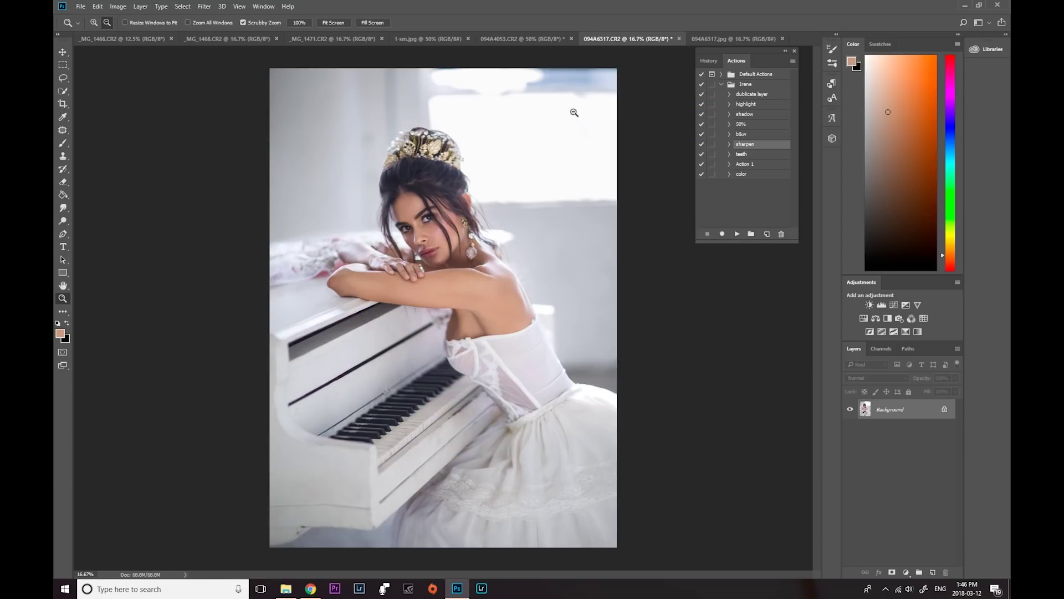
Compare the retouched 094A6317.CR2 with the original 094A6317.jpg by switching between the two documents.
left_click(718, 39)
left_click(632, 38)
left_click(743, 38)
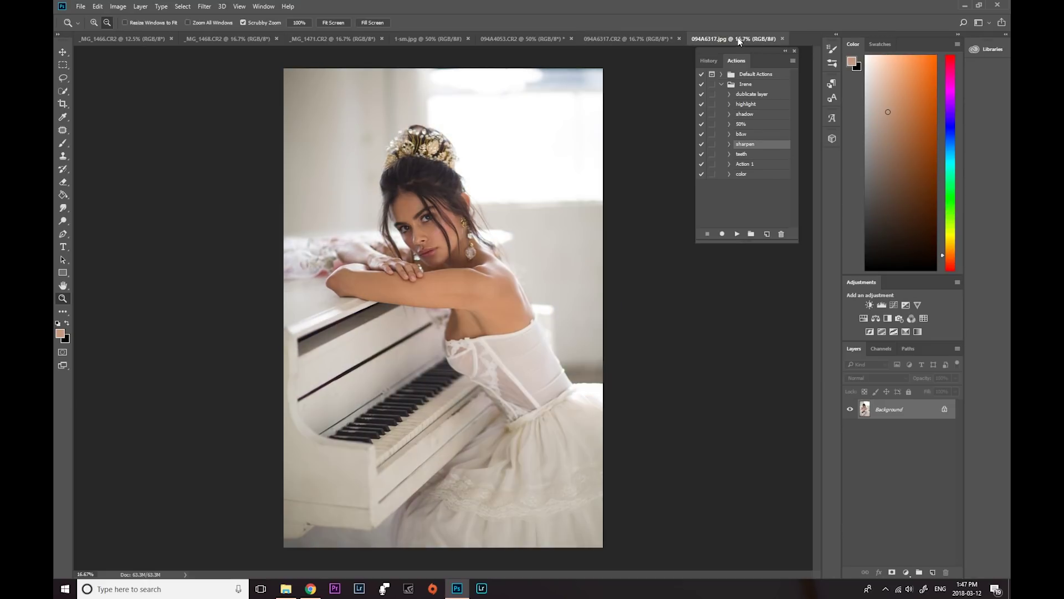
left_click(616, 34)
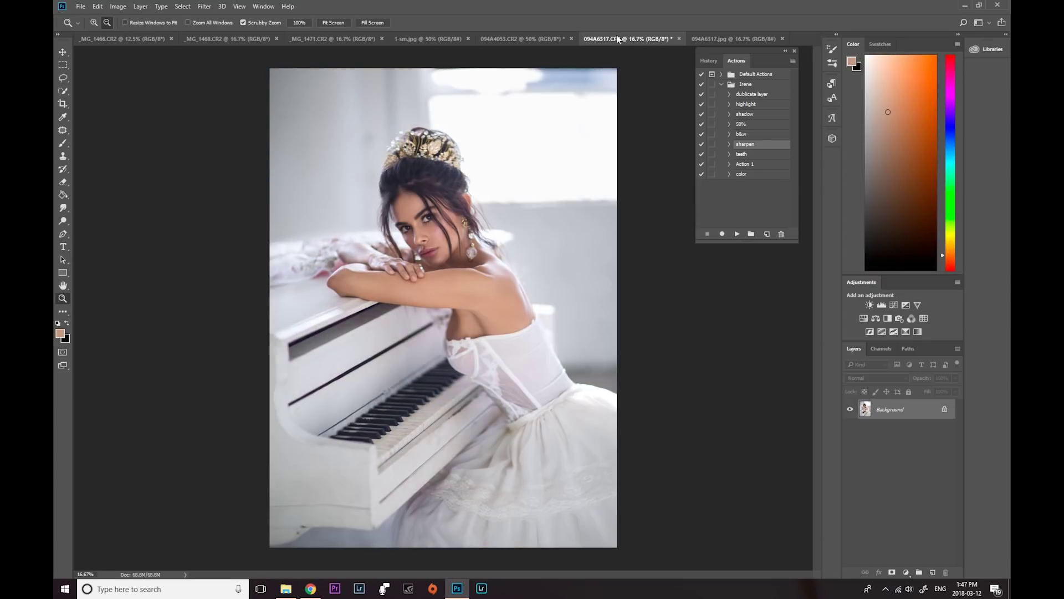
left_click(719, 39)
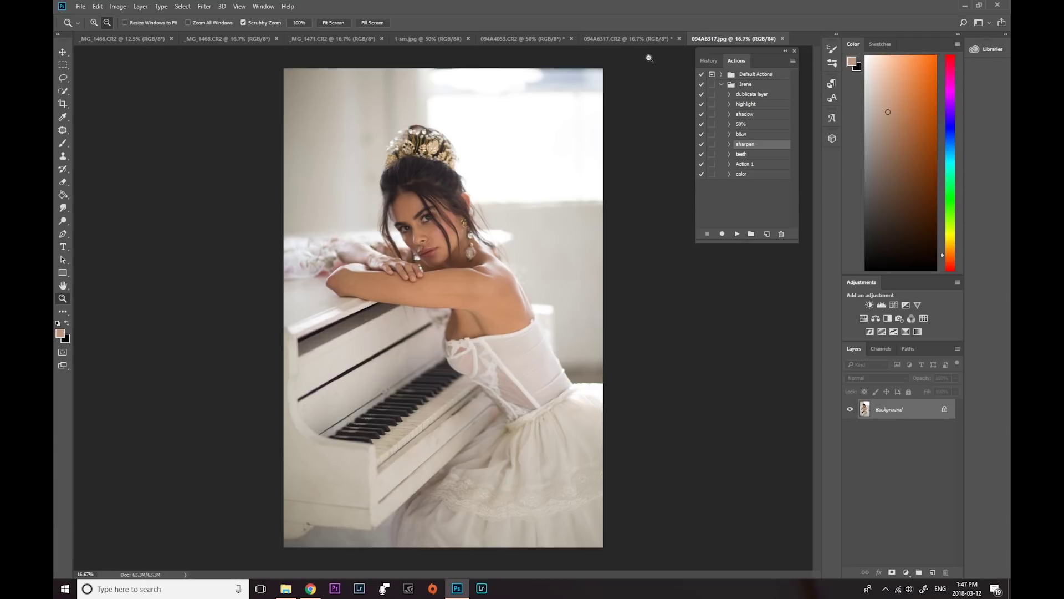
left_click(645, 40)
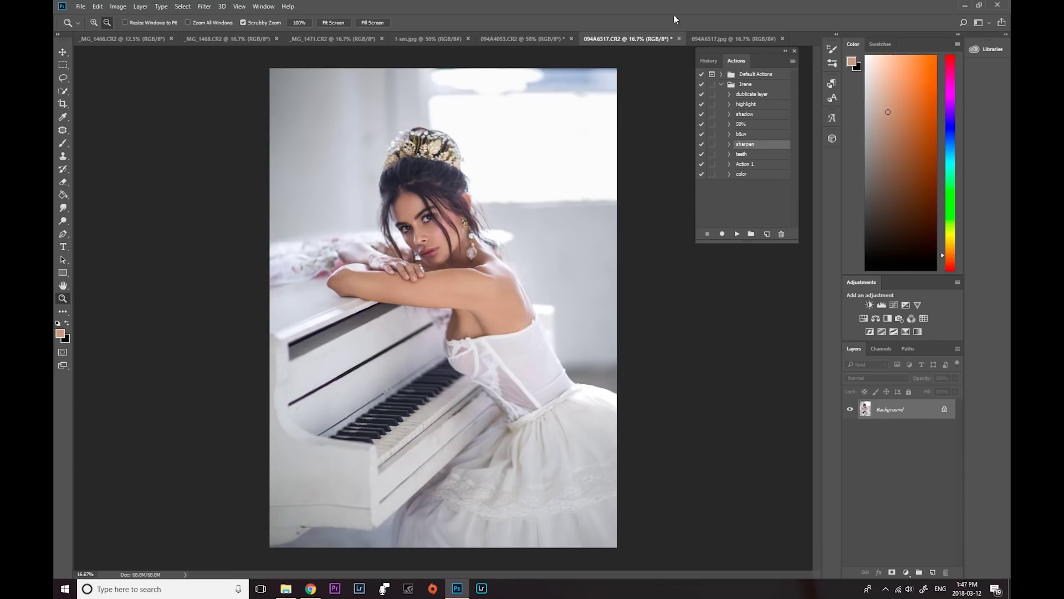
left_click(735, 38)
left_click(630, 39)
left_click(722, 37)
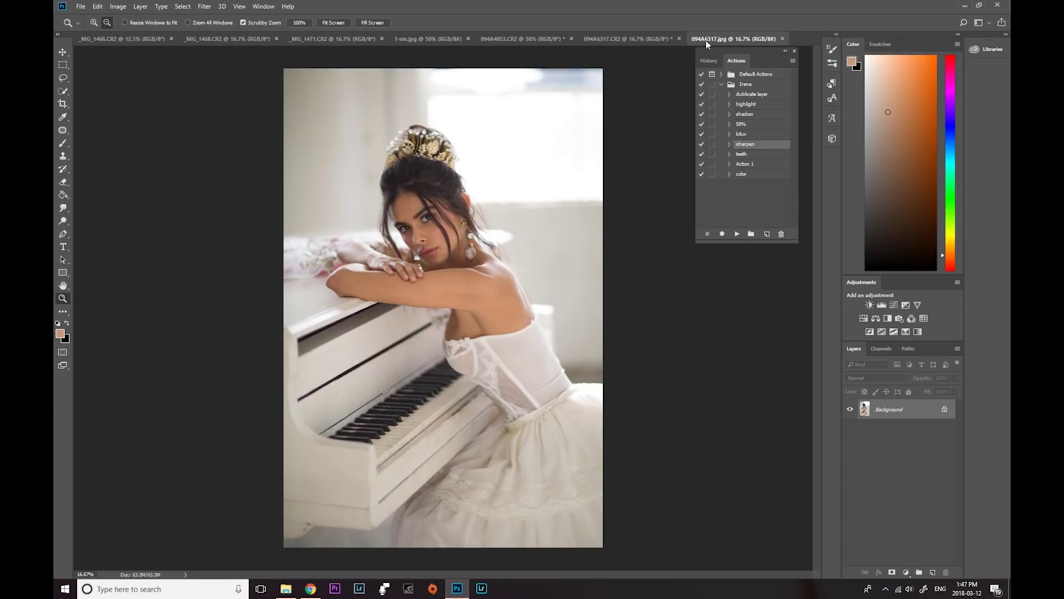